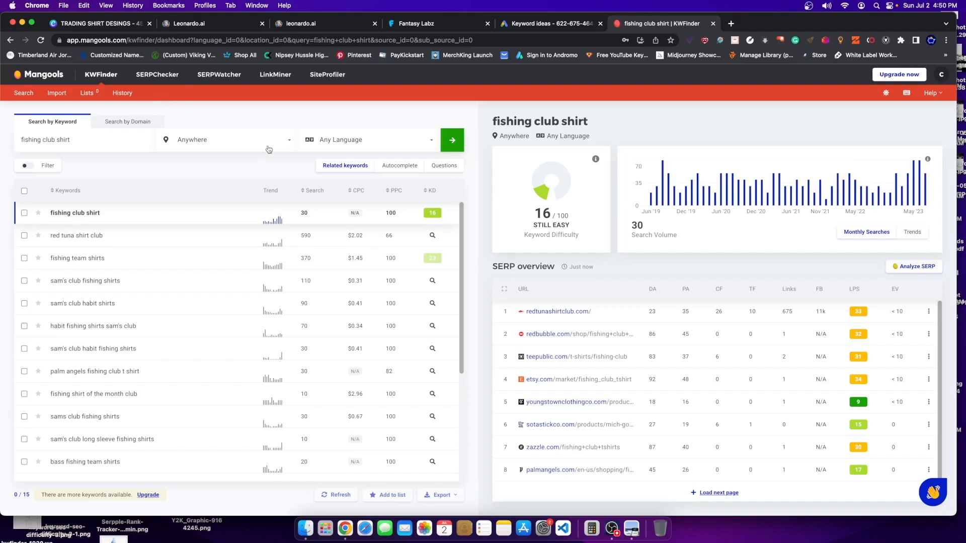
# - Nudge the fish image slightly right in Canva, then browse the Fantasy Labz print-on-demand landing page
pyautogui.click(106, 24)
pyautogui.moveTo(589, 215)
pyautogui.mouseDown()
pyautogui.moveTo(579, 224)
pyautogui.moveTo(607, 219)
pyautogui.mouseUp()
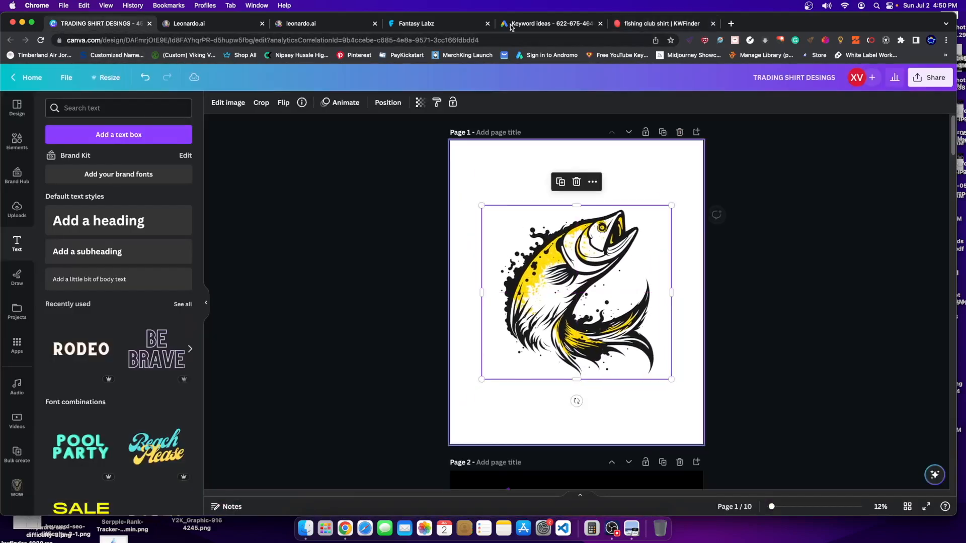
pyautogui.click(443, 25)
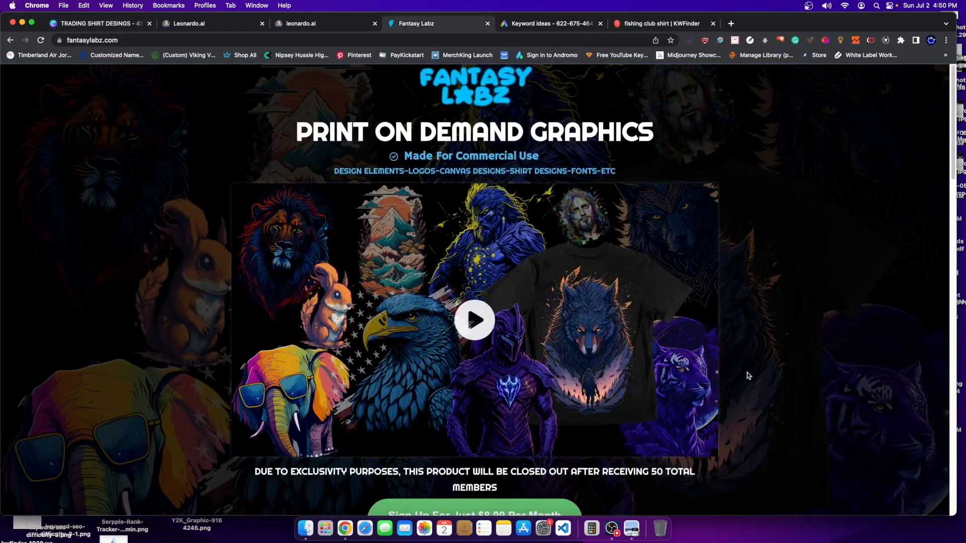
pyautogui.scroll(-2, 742, 371)
pyautogui.scroll(2, 732, 358)
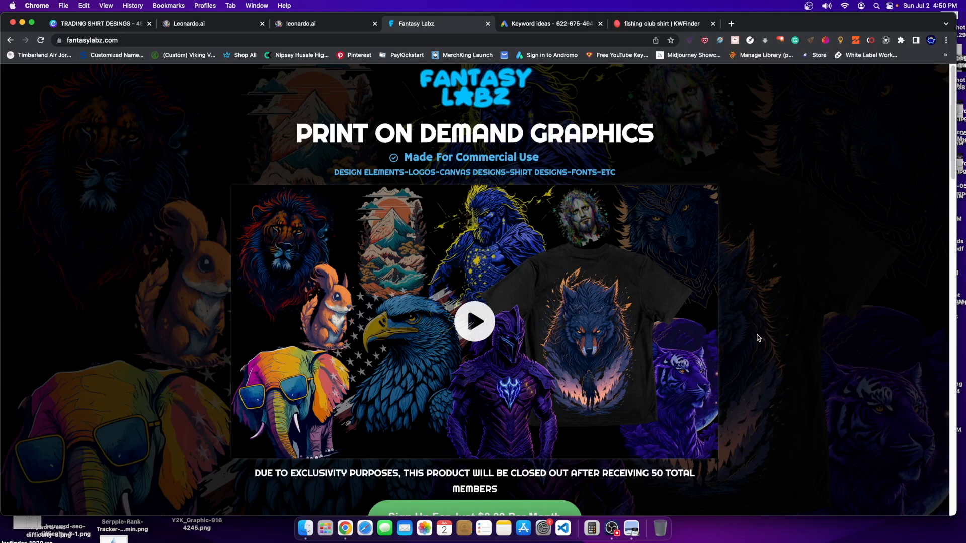
pyautogui.scroll(-15, 758, 338)
pyautogui.scroll(15, 643, 322)
# - Drop the fish graphic a few pixels along the centre guide, then revisit KWFinder's difficulty-16 keyword results
pyautogui.click(102, 22)
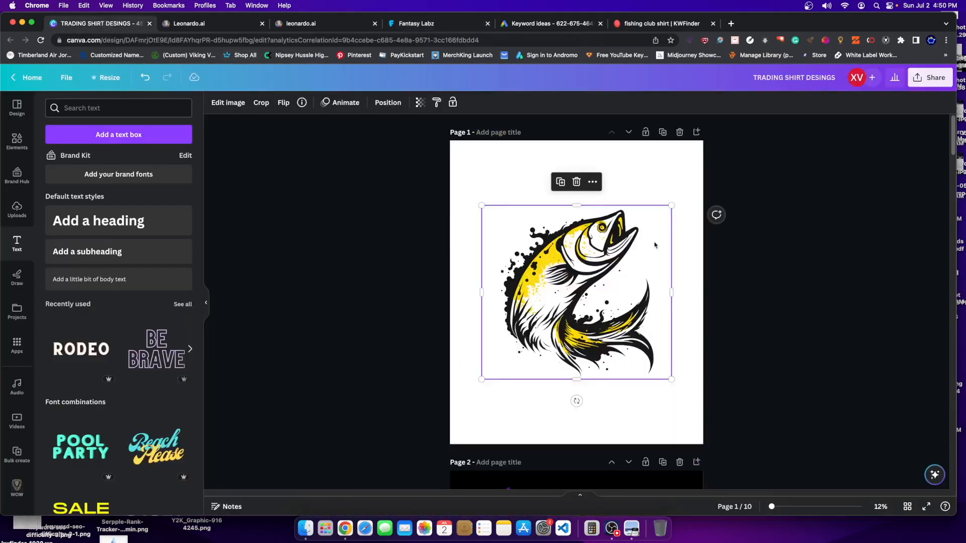
pyautogui.moveTo(635, 315); pyautogui.dragTo(637, 318)
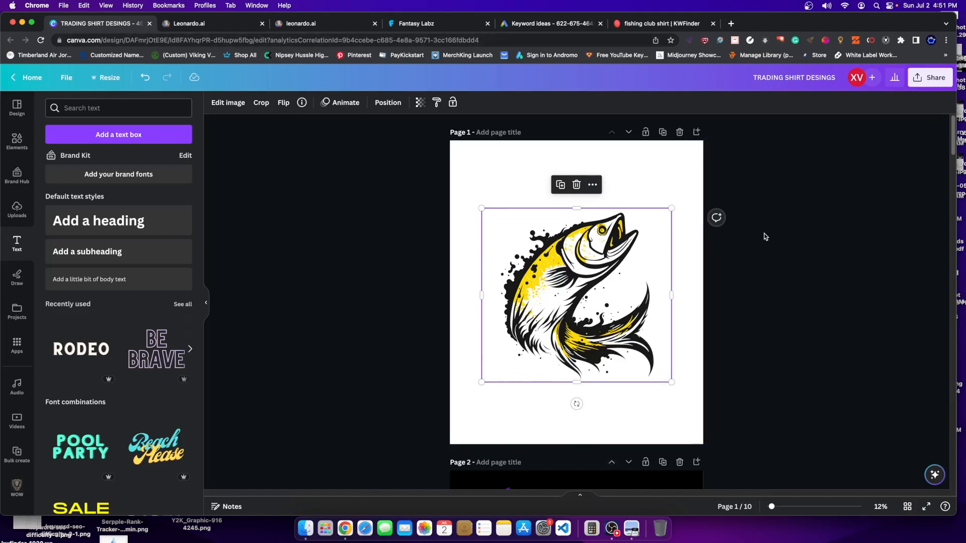
pyautogui.click(625, 26)
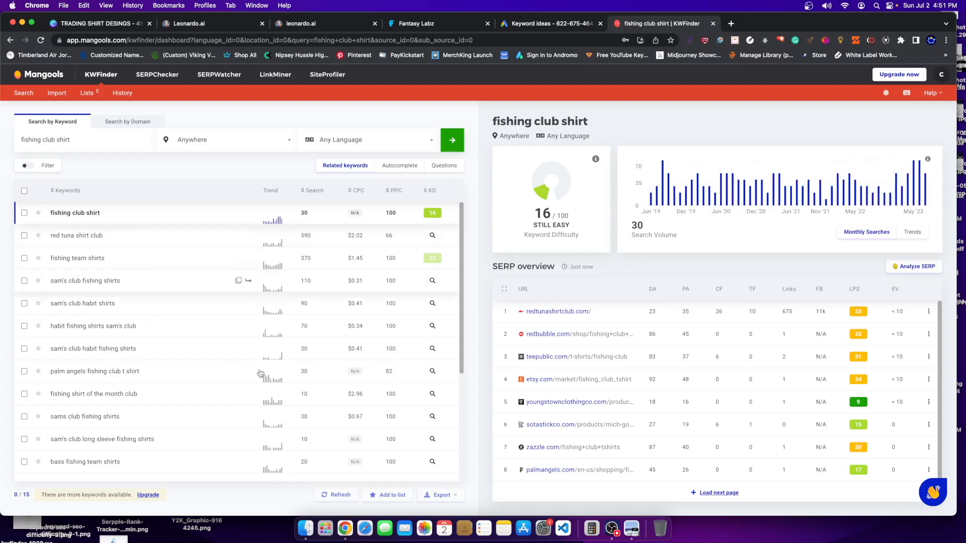
pyautogui.scroll(-1, 193, 356)
pyautogui.scroll(-5, 194, 355)
pyautogui.scroll(6, 242, 363)
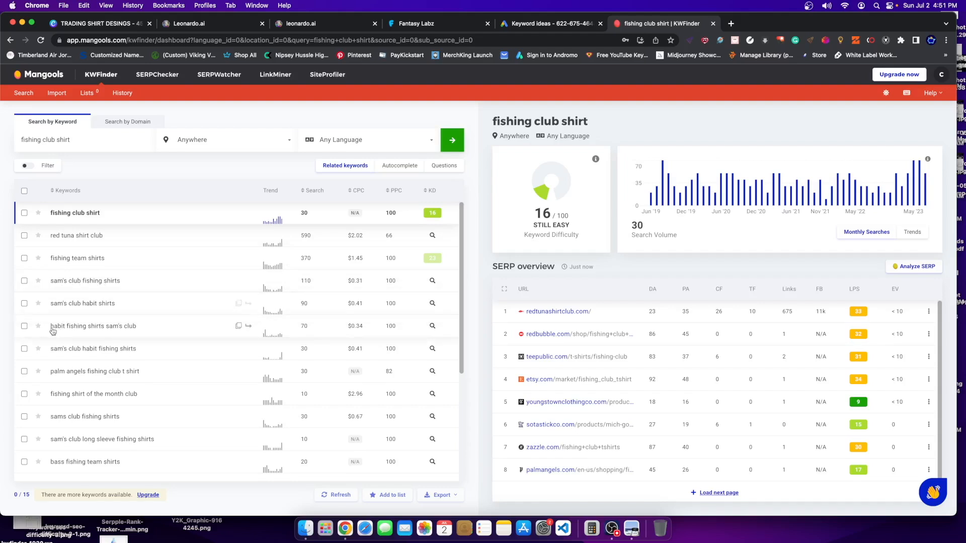
pyautogui.scroll(-3, 166, 388)
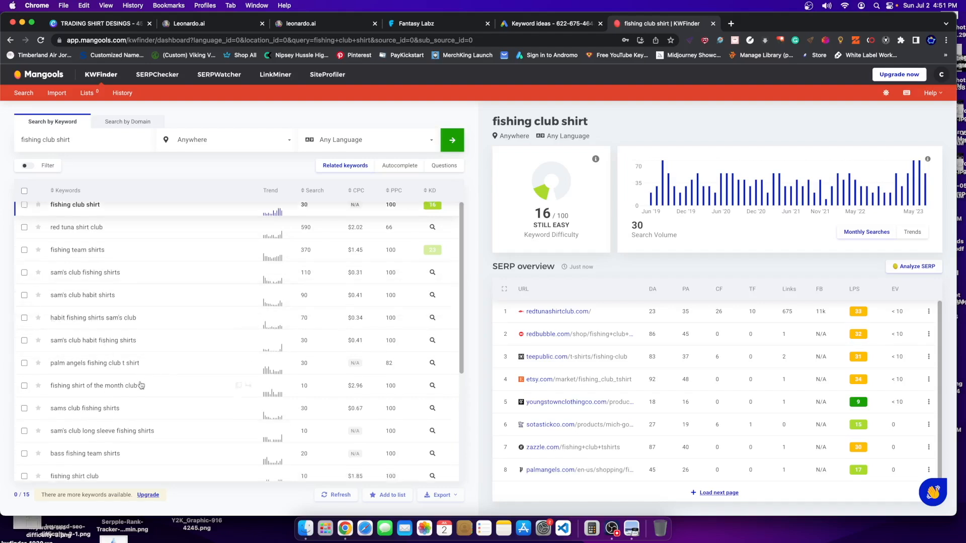
pyautogui.scroll(5, 146, 382)
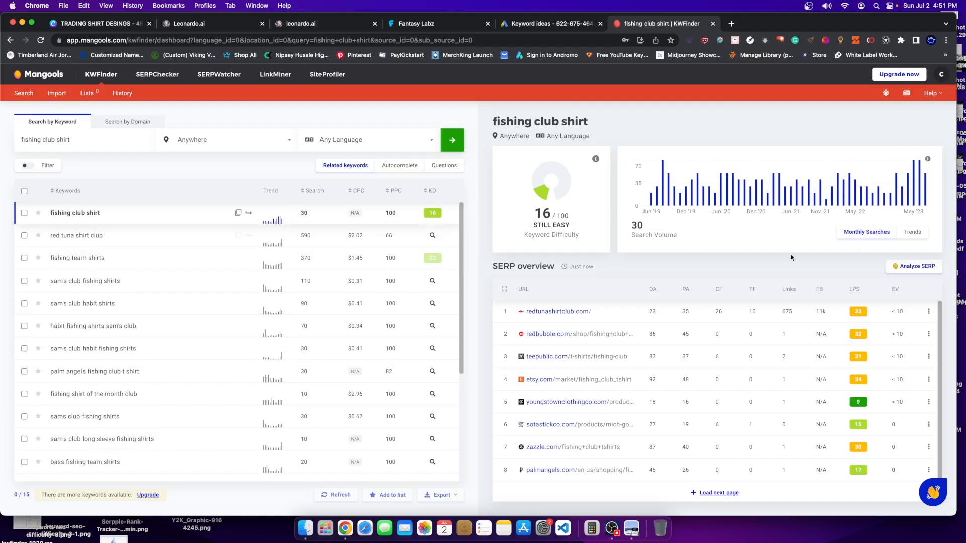
# - Open the TeePublic, Etsy, Youngstown, Zazzle and Redbubble SERP results in new tabs and view TeePublic's
pyautogui.moveTo(924, 187)
pyautogui.rightClick(548, 357)
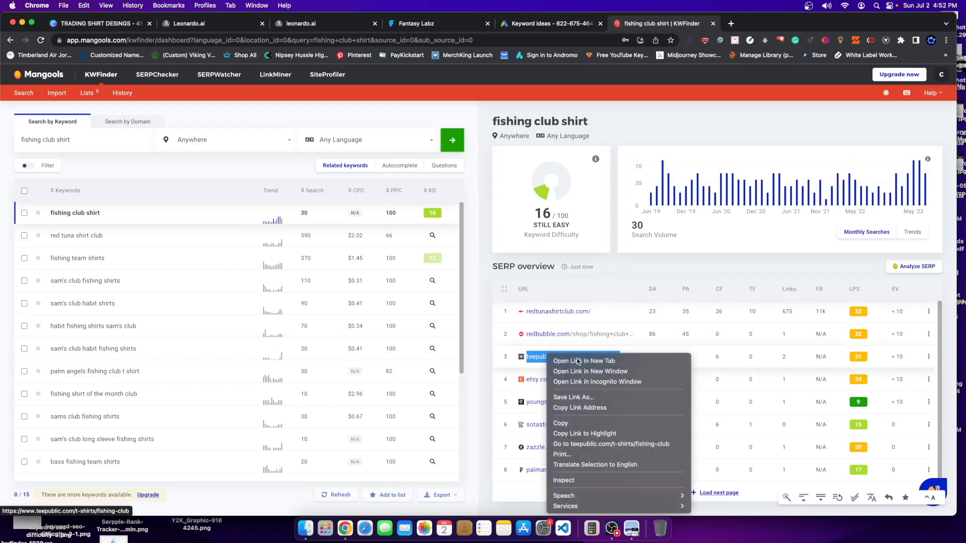
pyautogui.click(578, 361)
pyautogui.rightClick(534, 379)
pyautogui.click(567, 362)
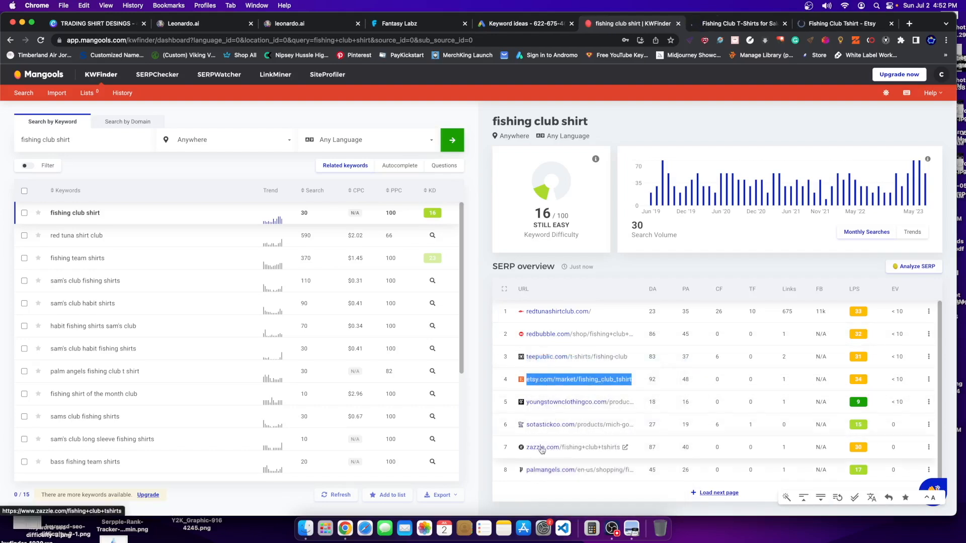
pyautogui.rightClick(540, 402)
pyautogui.click(567, 361)
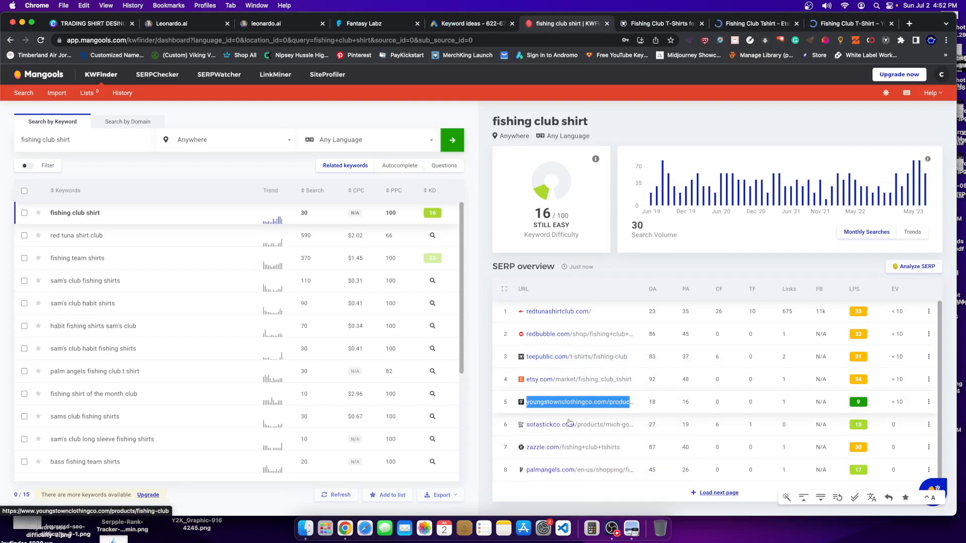
pyautogui.rightClick(545, 446)
pyautogui.click(598, 361)
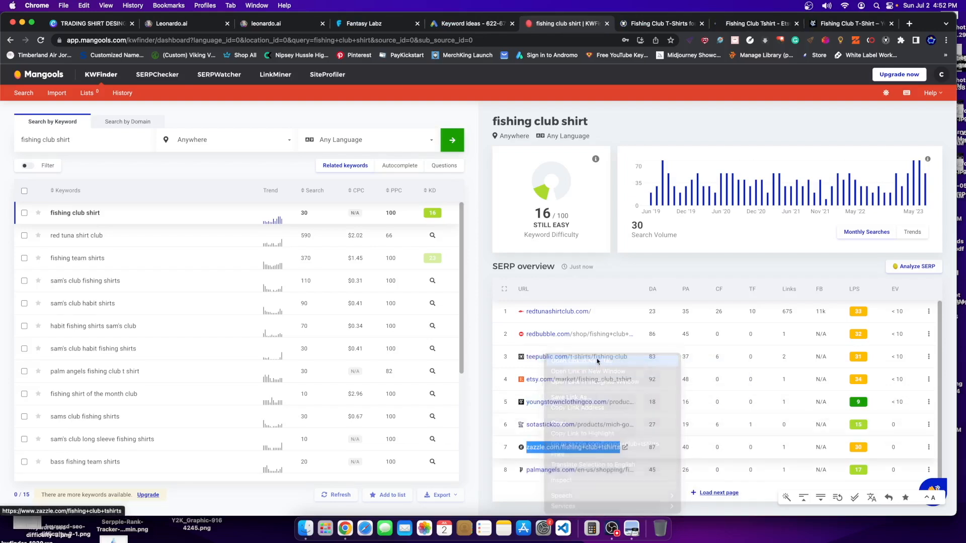
pyautogui.rightClick(553, 334)
pyautogui.click(579, 339)
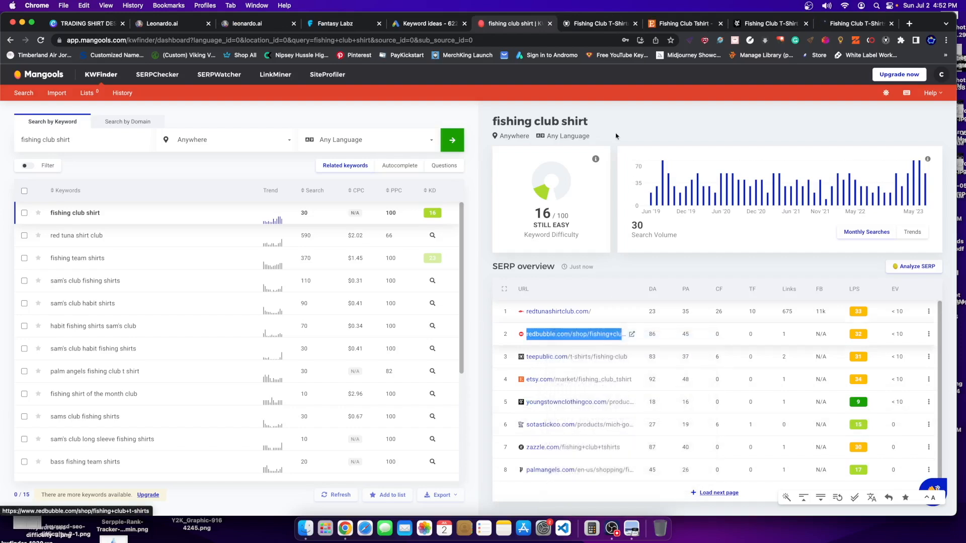
pyautogui.click(524, 24)
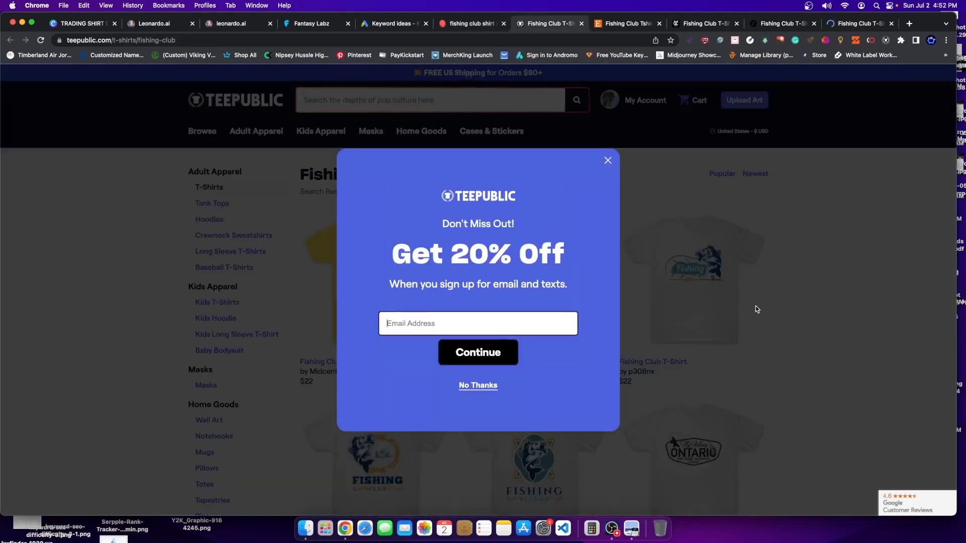
# - Close TeePublic's discount popup and scroll through the 49 pages of $22 Fishing Club T-Shirts
pyautogui.click(756, 309)
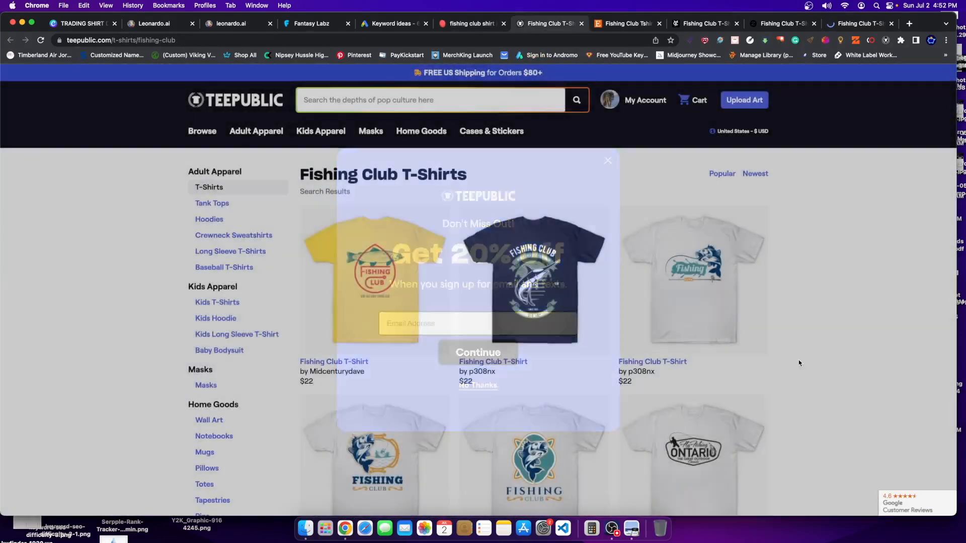
pyautogui.scroll(-15, 811, 365)
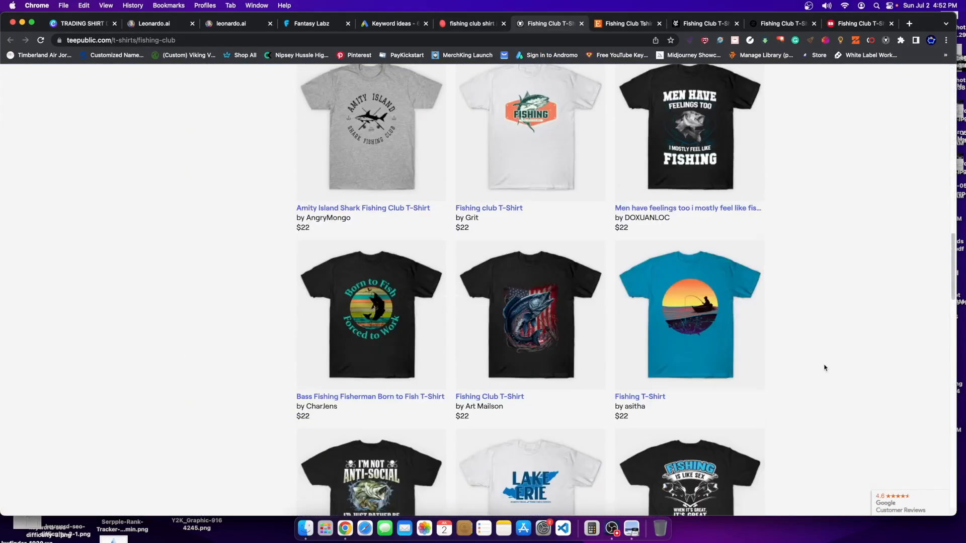
pyautogui.scroll(-18, 824, 368)
pyautogui.scroll(-5, 820, 368)
pyautogui.scroll(15, 815, 357)
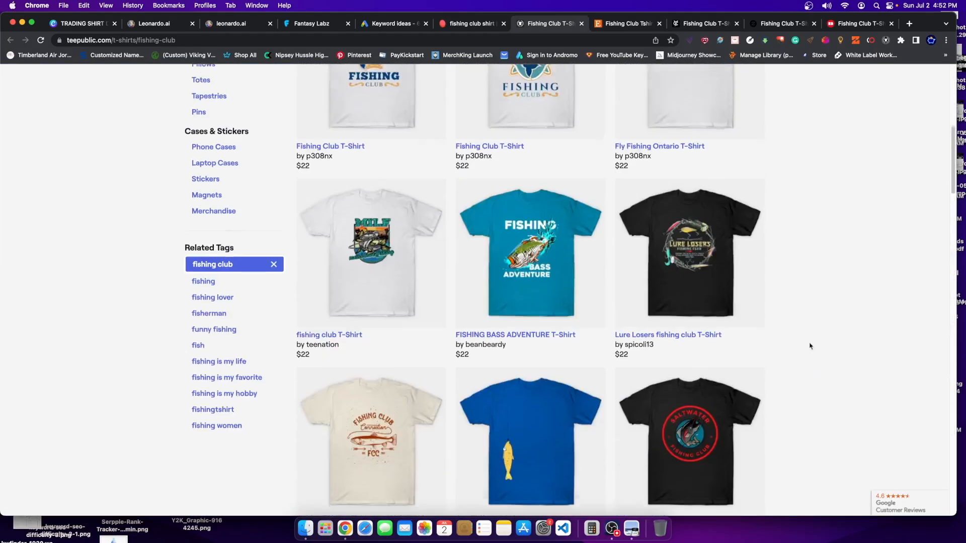
pyautogui.scroll(8, 810, 346)
# - Browse Etsy's 2,000+ Fishing Club Tshirt listings, then view the back of Youngstown's $29 tri-blend tee
pyautogui.click(623, 25)
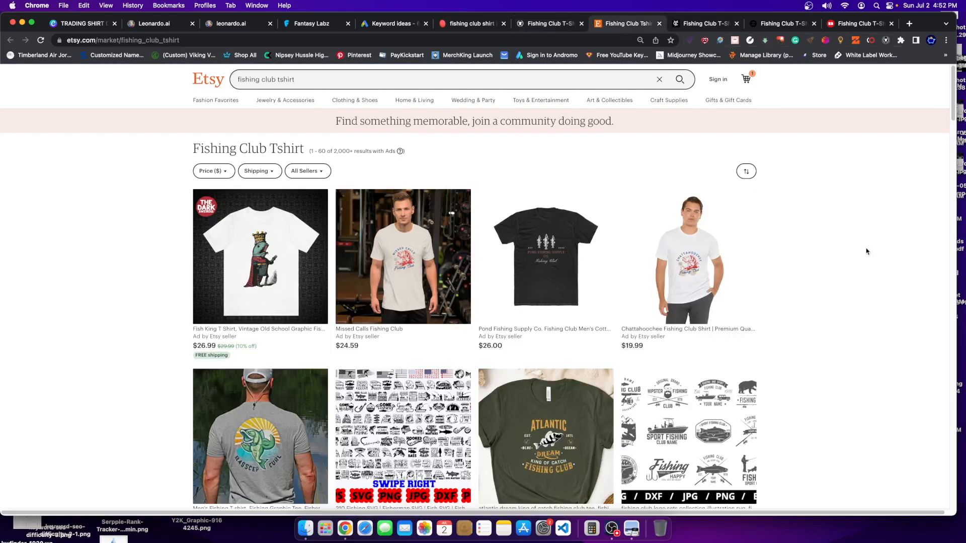
pyautogui.scroll(-3, 865, 252)
pyautogui.scroll(1, 863, 253)
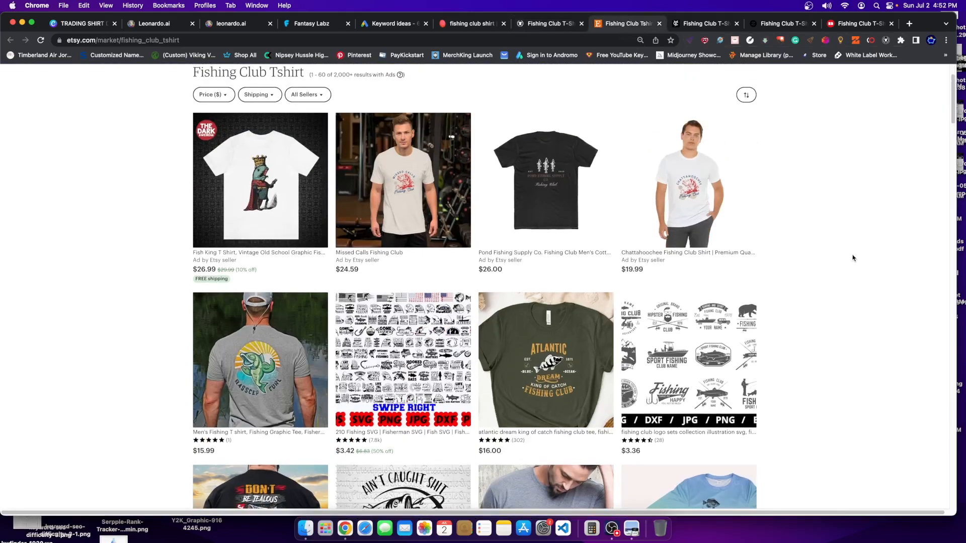
pyautogui.scroll(1, 842, 265)
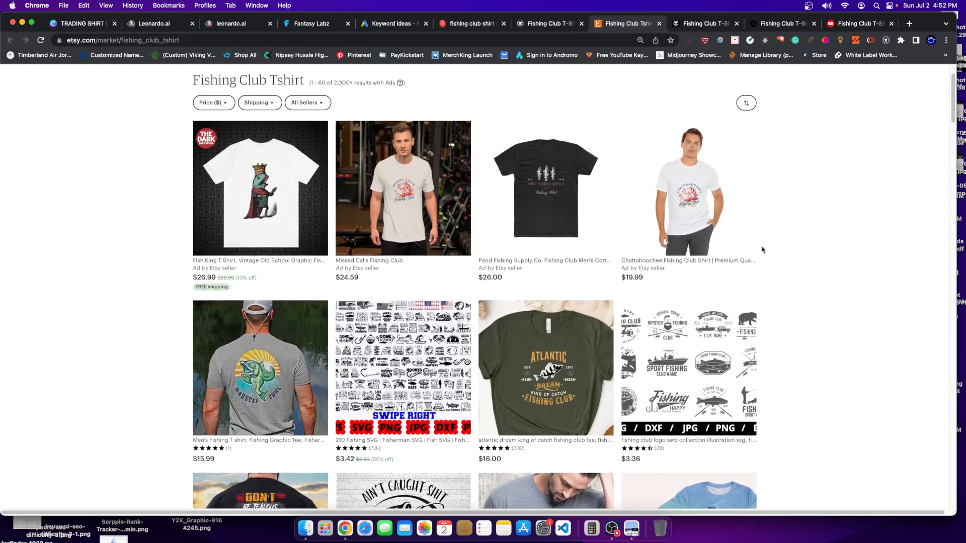
pyautogui.scroll(-7, 919, 381)
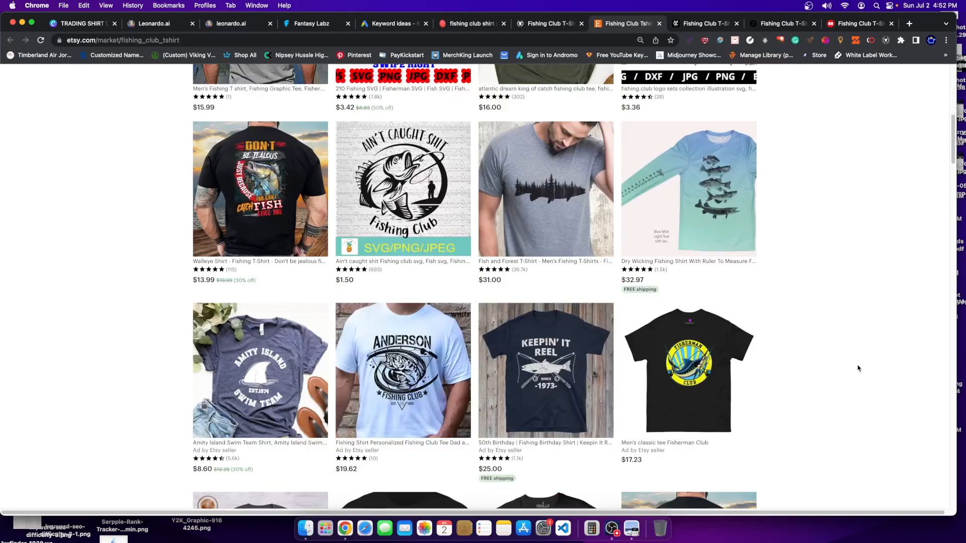
pyautogui.scroll(-3, 858, 369)
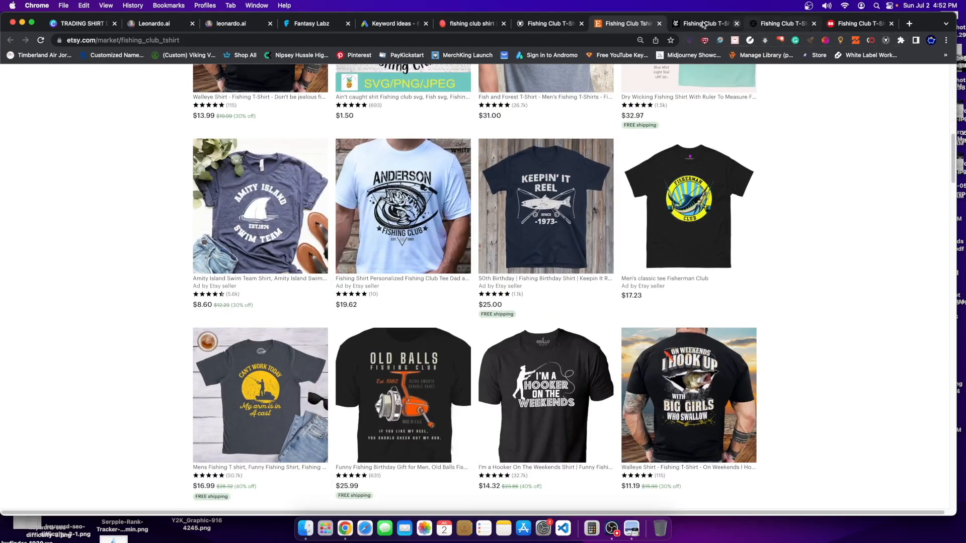
pyautogui.click(713, 26)
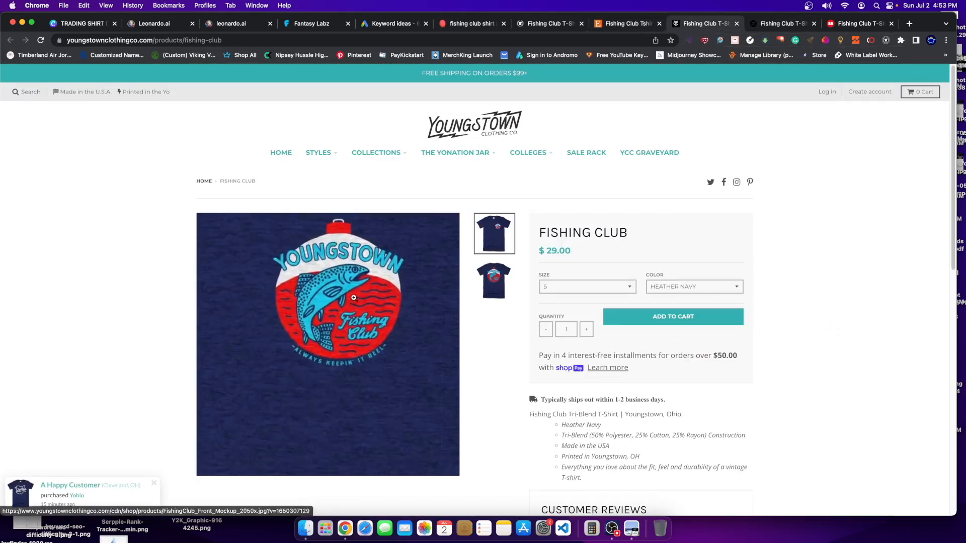
pyautogui.click(495, 280)
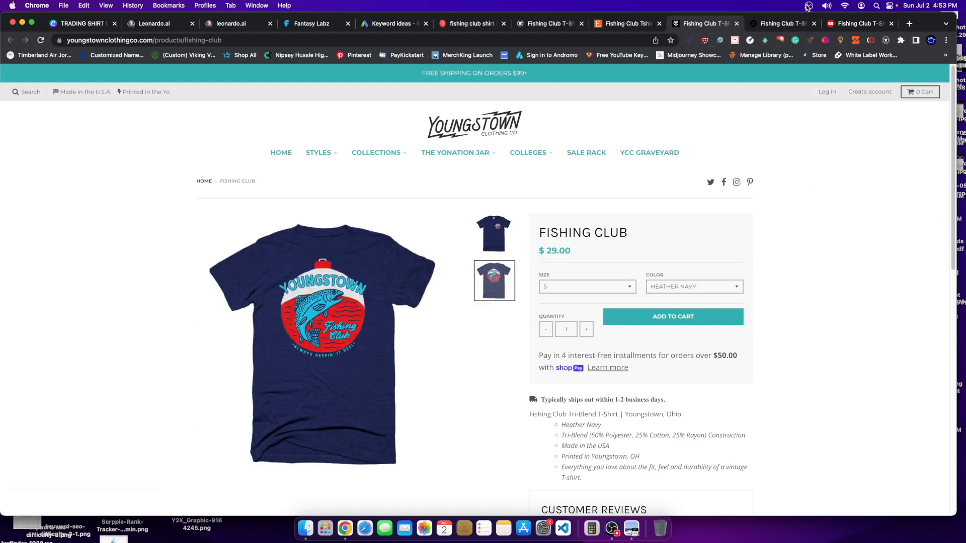
# - Scroll Zazzle's 277 Fishing Club T-Shirts priced $16–$23, then switch to Redbubble's 1,989 results
pyautogui.click(785, 24)
pyautogui.scroll(-3, 860, 389)
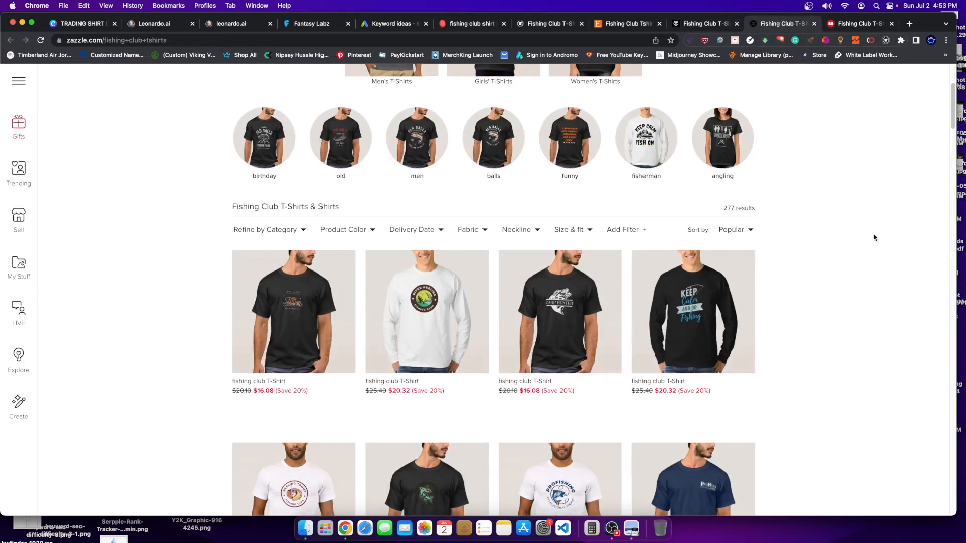
pyautogui.scroll(-8, 887, 242)
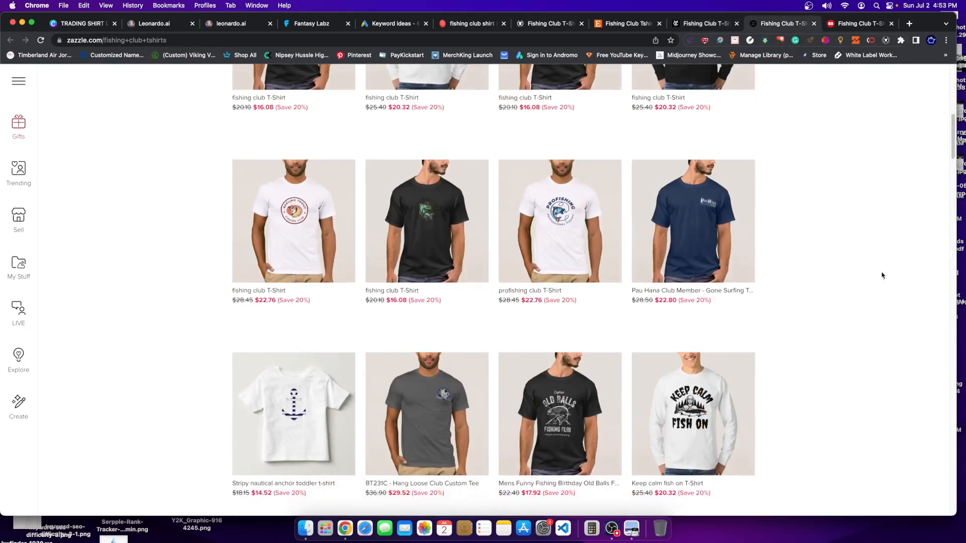
pyautogui.scroll(-2, 857, 163)
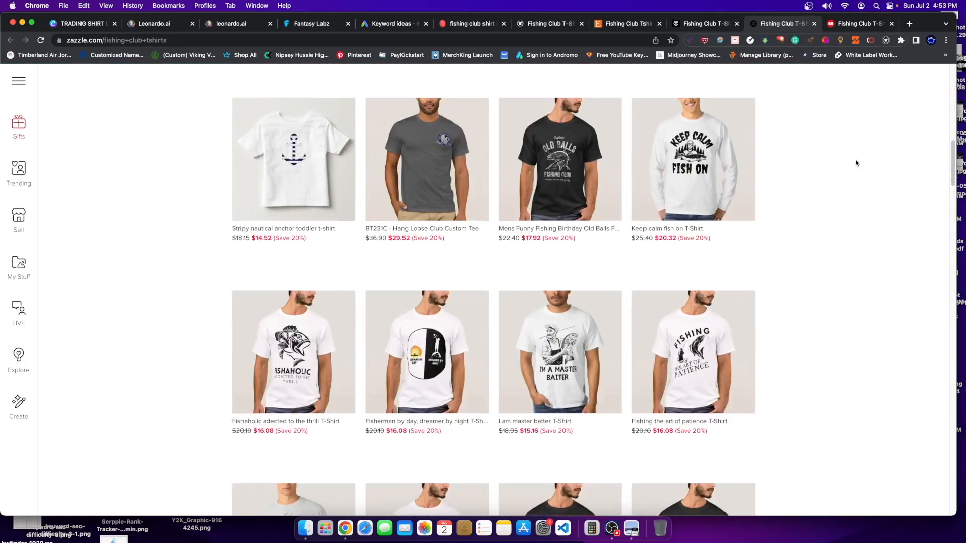
pyautogui.click(860, 24)
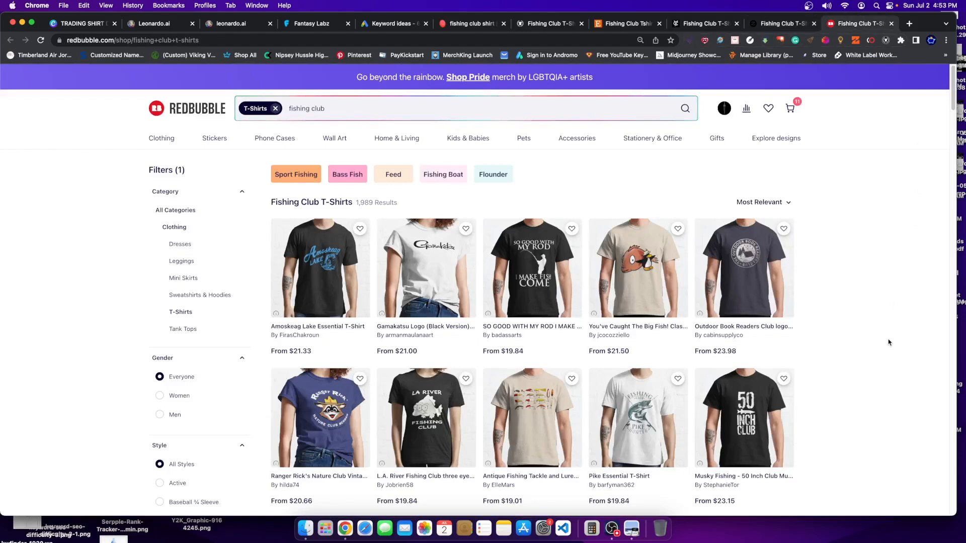
pyautogui.scroll(-1, 889, 342)
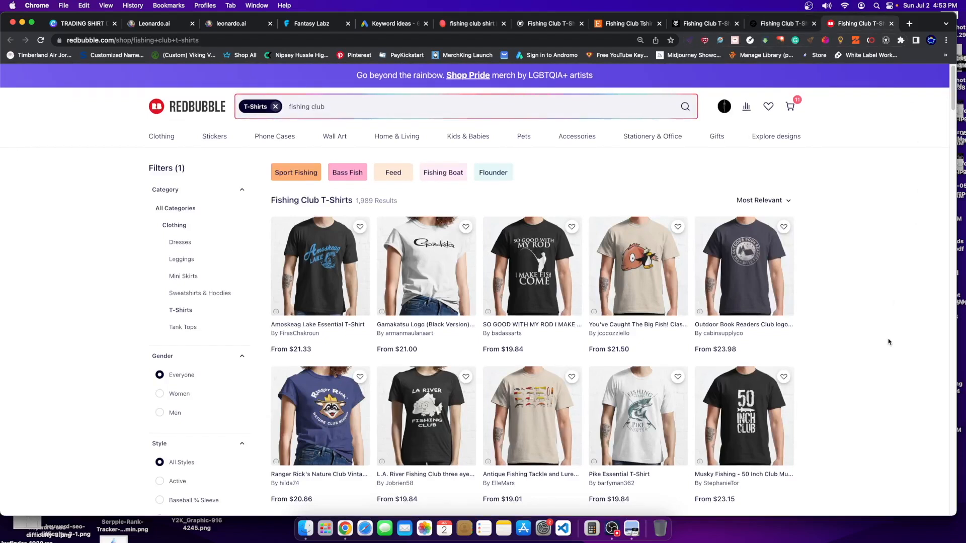
pyautogui.scroll(-3, 889, 343)
pyautogui.scroll(-20, 889, 342)
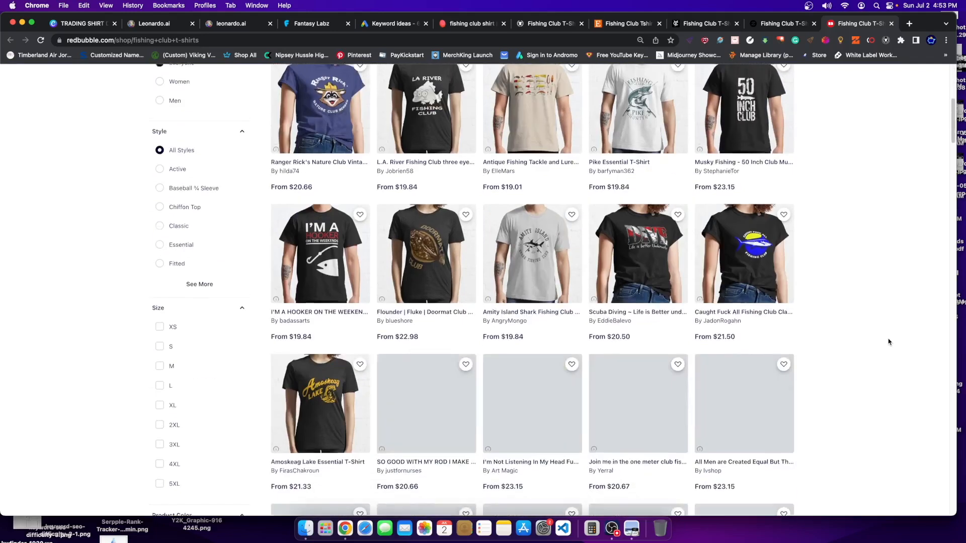
pyautogui.scroll(-10, 873, 340)
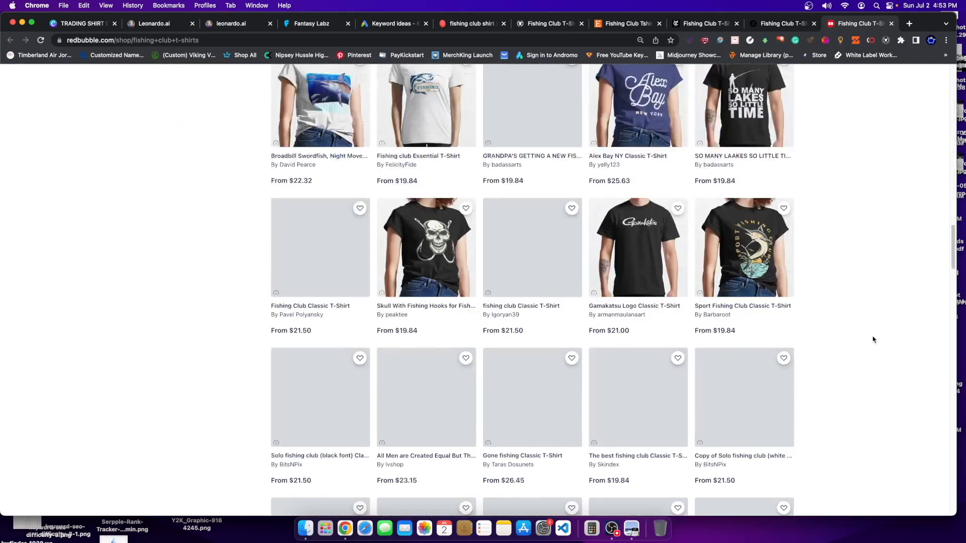
pyautogui.scroll(-4, 873, 340)
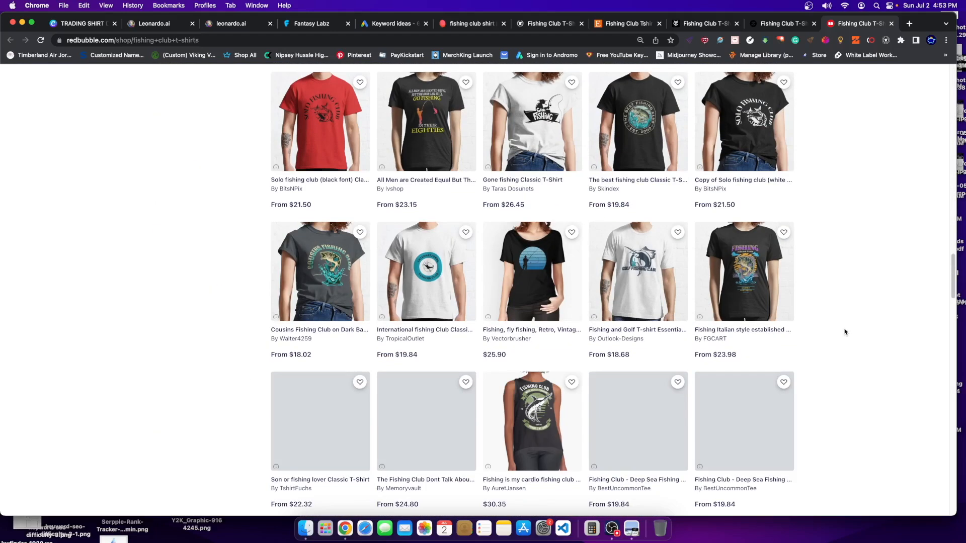
pyautogui.scroll(10, 117, 328)
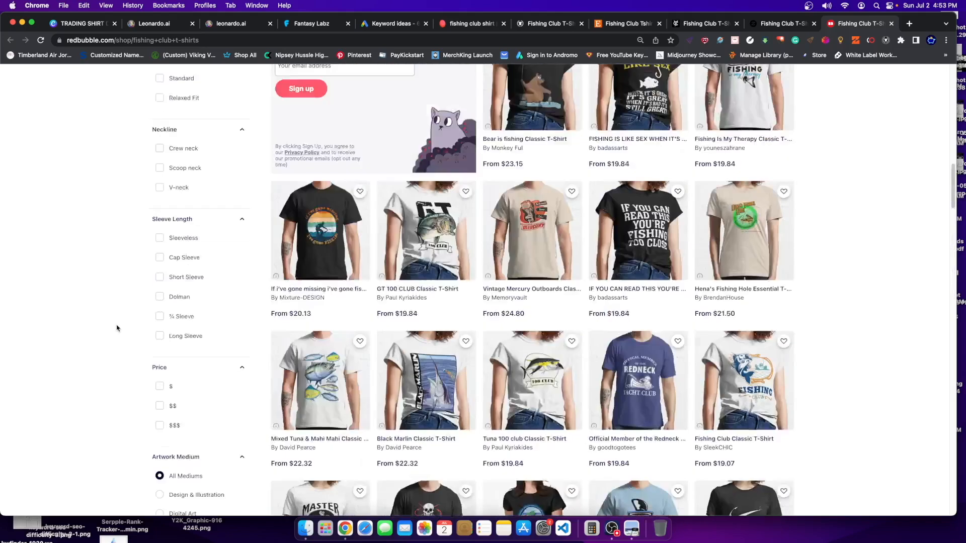
pyautogui.scroll(15, 117, 329)
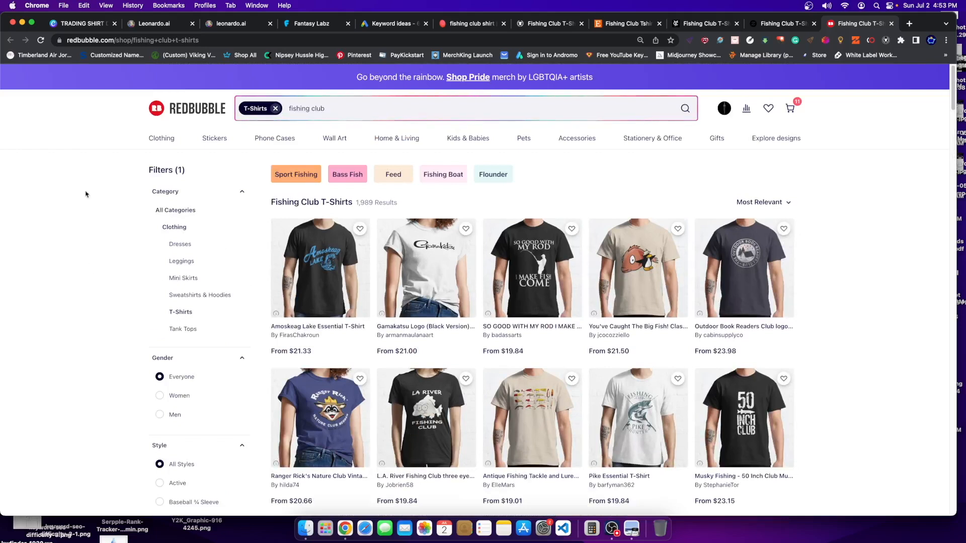
# - Scroll the Leonardo.Ai Personal Feed of generated fish, deer and helmet designs
pyautogui.click(233, 26)
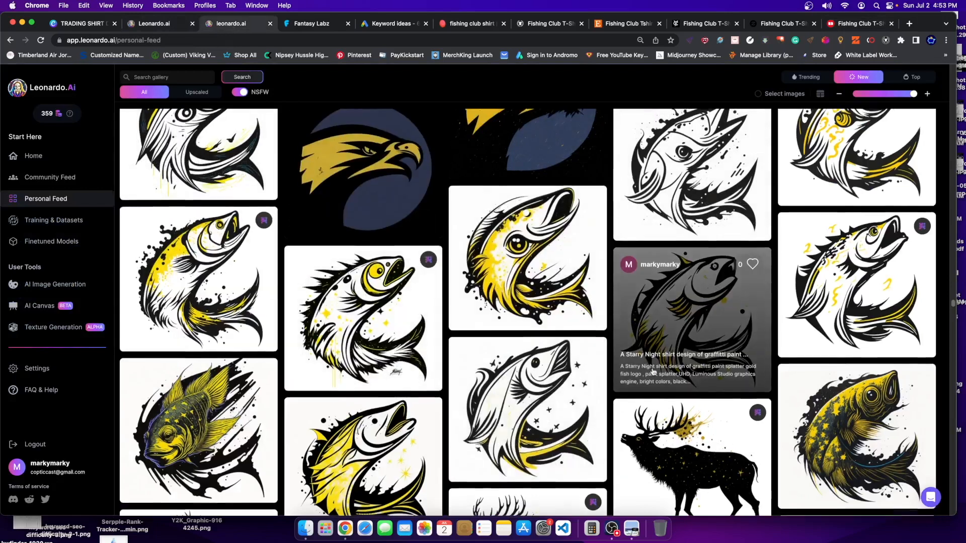
pyautogui.scroll(-2, 679, 352)
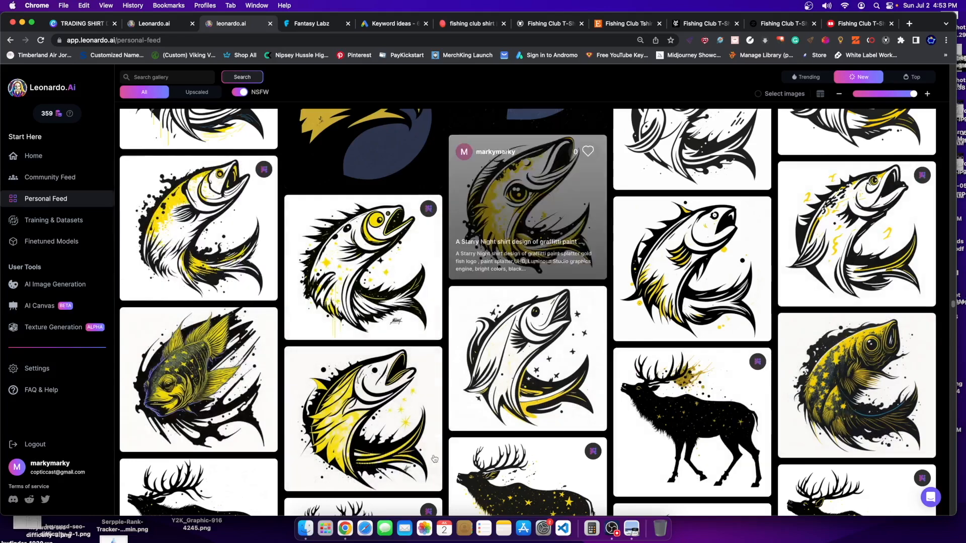
pyautogui.scroll(4, 242, 349)
pyautogui.scroll(-5, 704, 343)
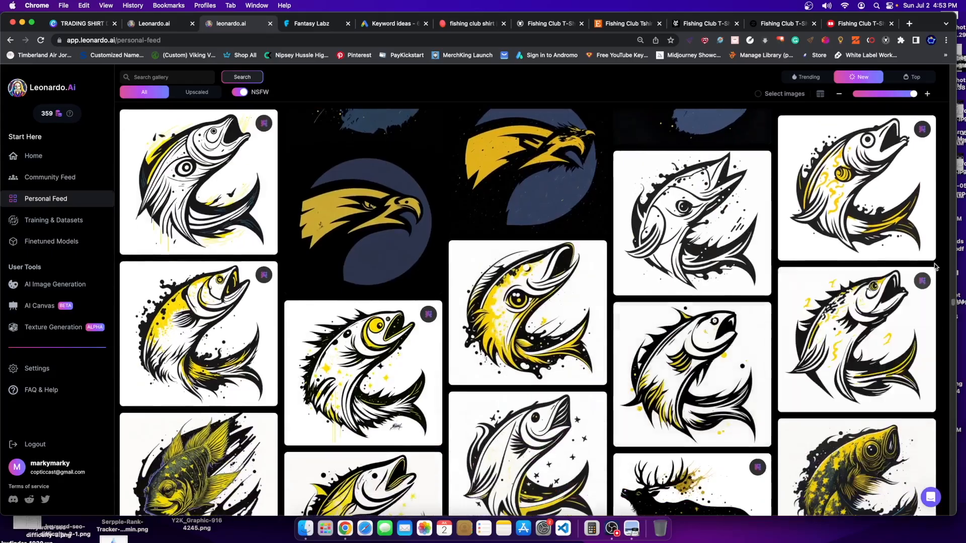
pyautogui.scroll(-10, 604, 277)
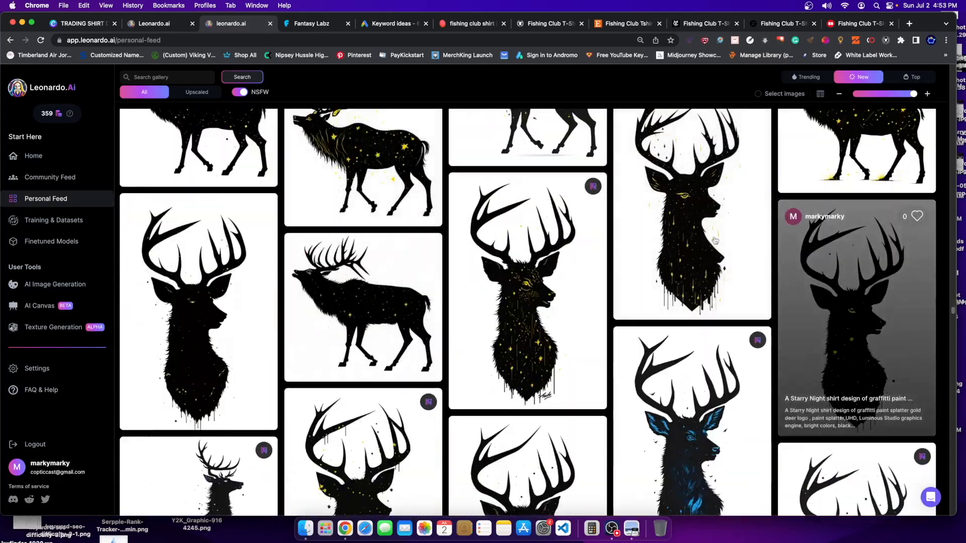
pyautogui.scroll(-10, 620, 331)
pyautogui.scroll(12, 503, 252)
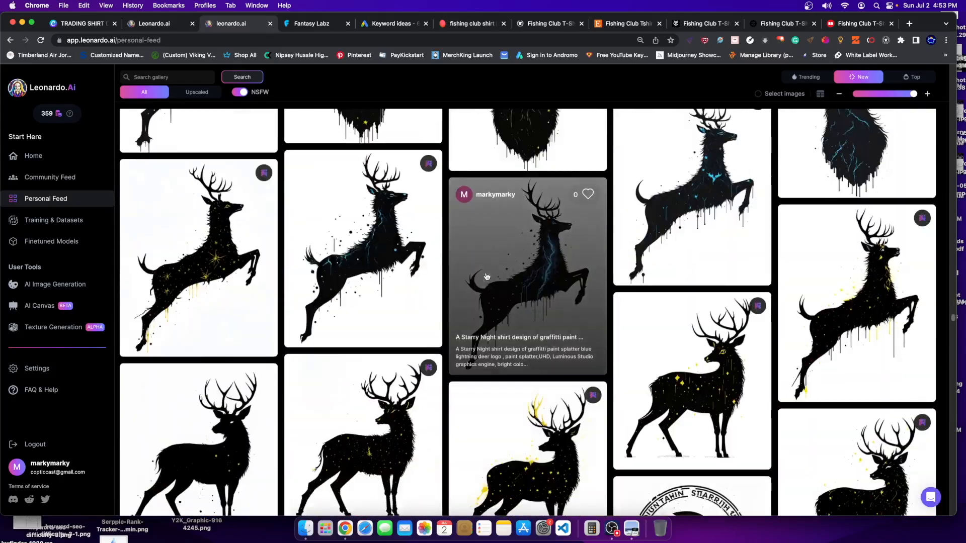
pyautogui.scroll(-15, 502, 248)
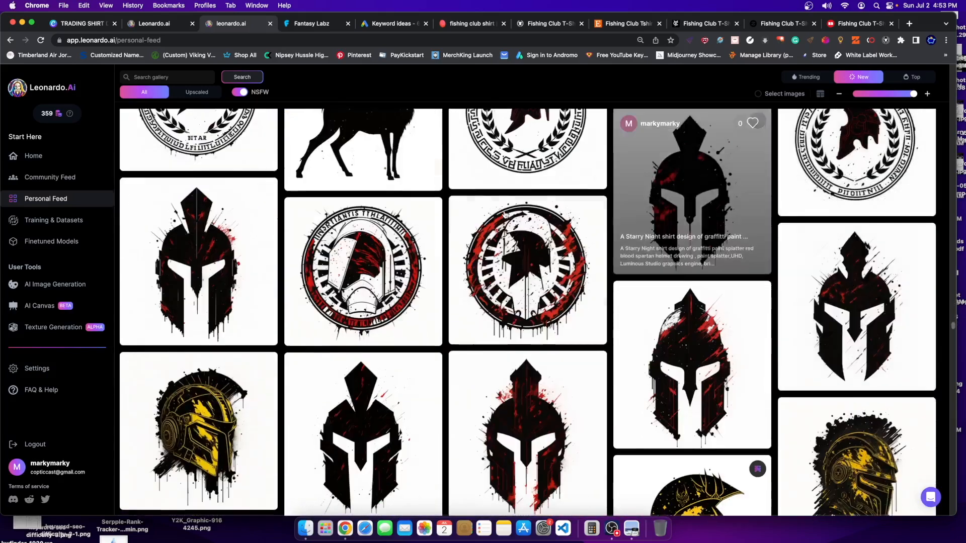
pyautogui.scroll(15, 680, 133)
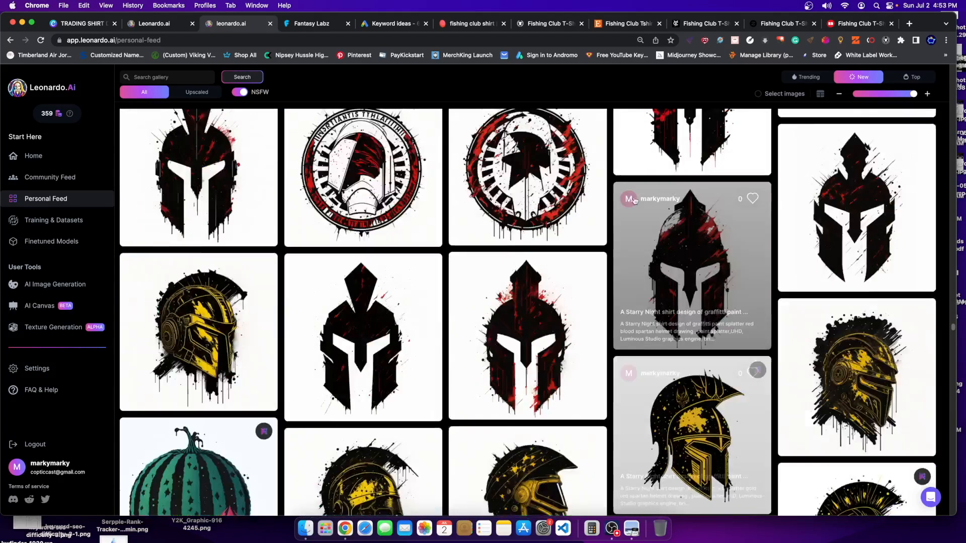
# - Bring up the Fantasy Labz print-on-demand graphics landing page
pyautogui.click(296, 27)
pyautogui.scroll(-5, 790, 260)
pyautogui.scroll(5, 783, 237)
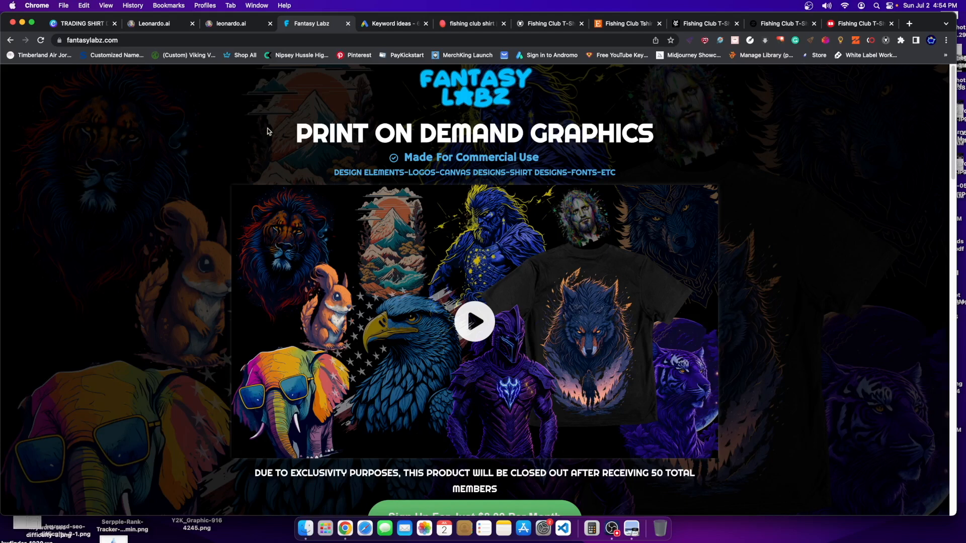
# - Read Fantasy Labz's commercial-use graphics offer, closing after 50 members, then go back to Canva
pyautogui.scroll(-3, 309, 187)
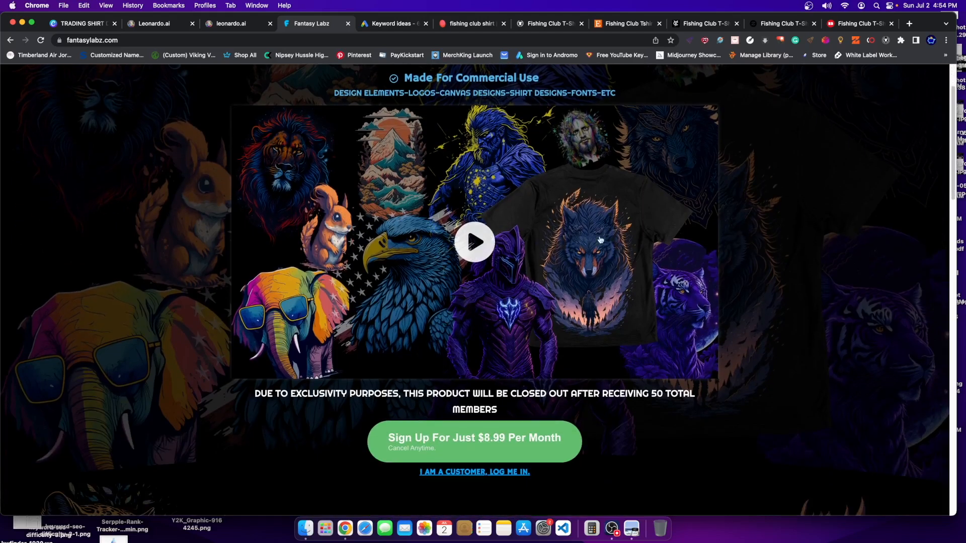
pyautogui.scroll(3, 897, 348)
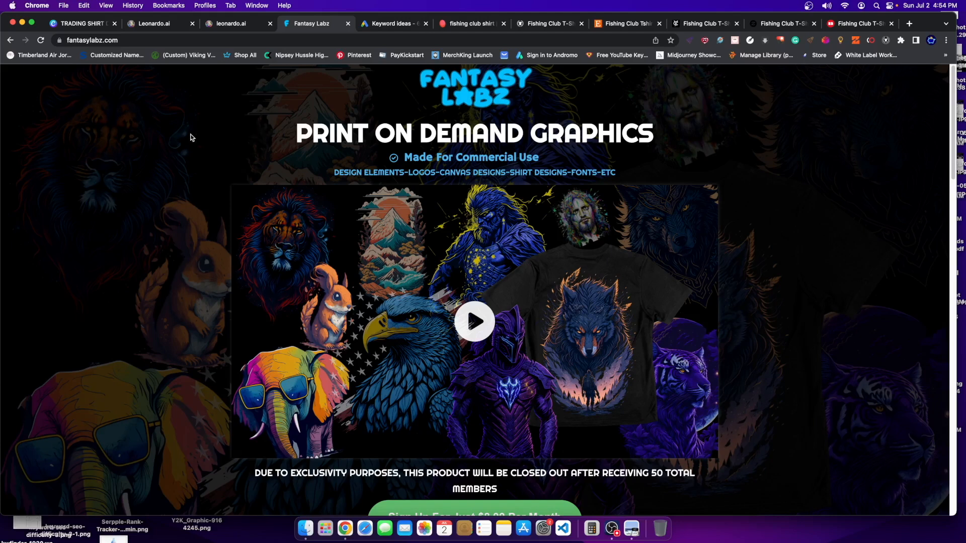
pyautogui.scroll(-3, 845, 282)
pyautogui.scroll(3, 872, 415)
pyautogui.click(70, 23)
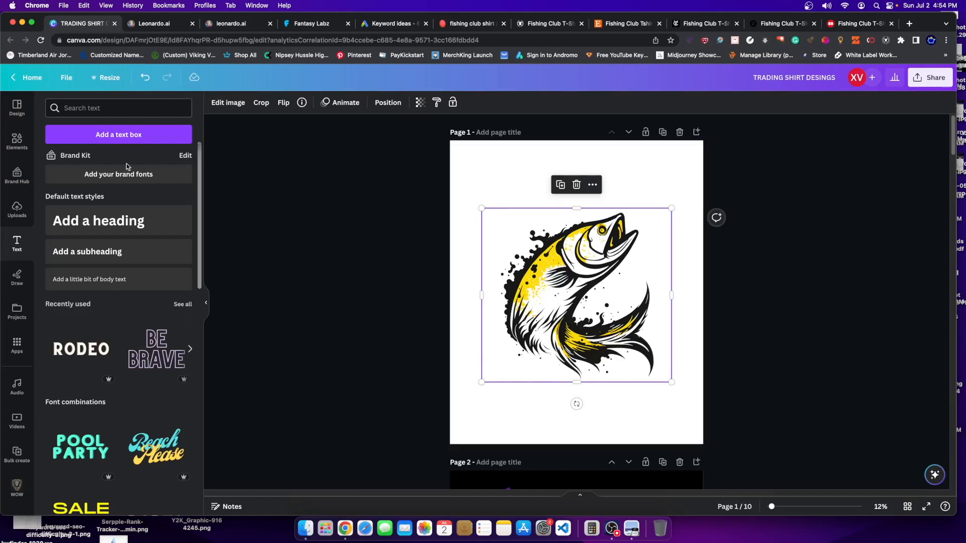
# - Add a 'Fishing' heading above the fish and a centred copy below it retyped as 'Club'
pyautogui.click(102, 219)
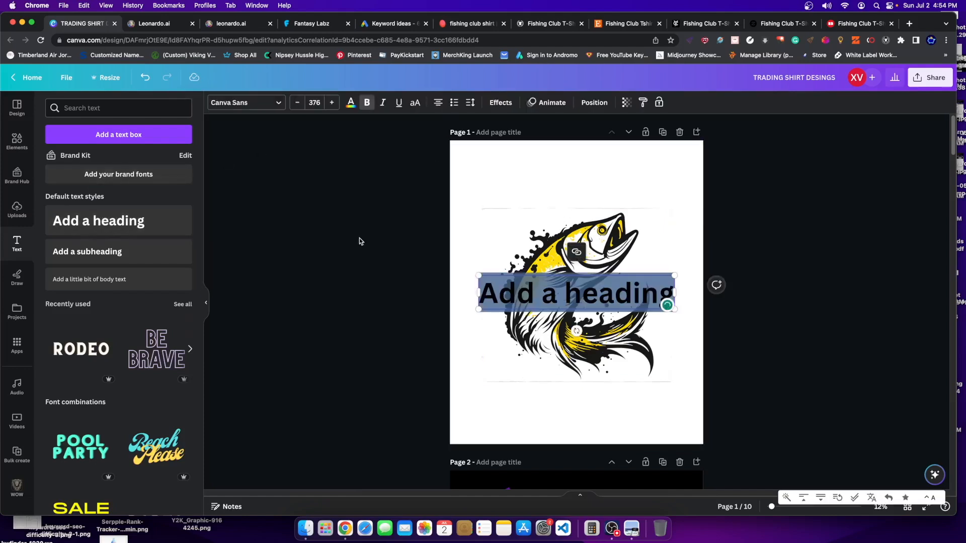
pyautogui.write('Fishing')
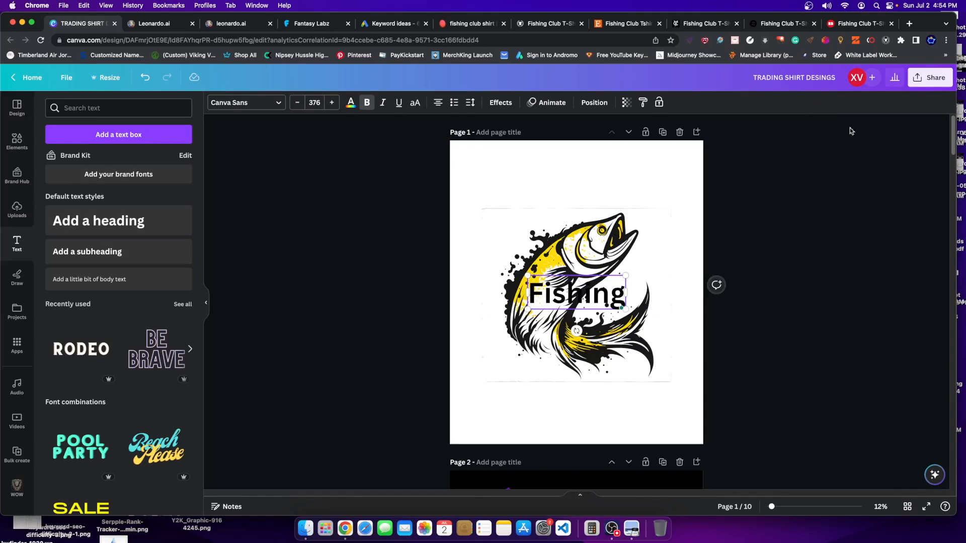
pyautogui.click(574, 325)
pyautogui.moveTo(571, 298); pyautogui.dragTo(558, 210)
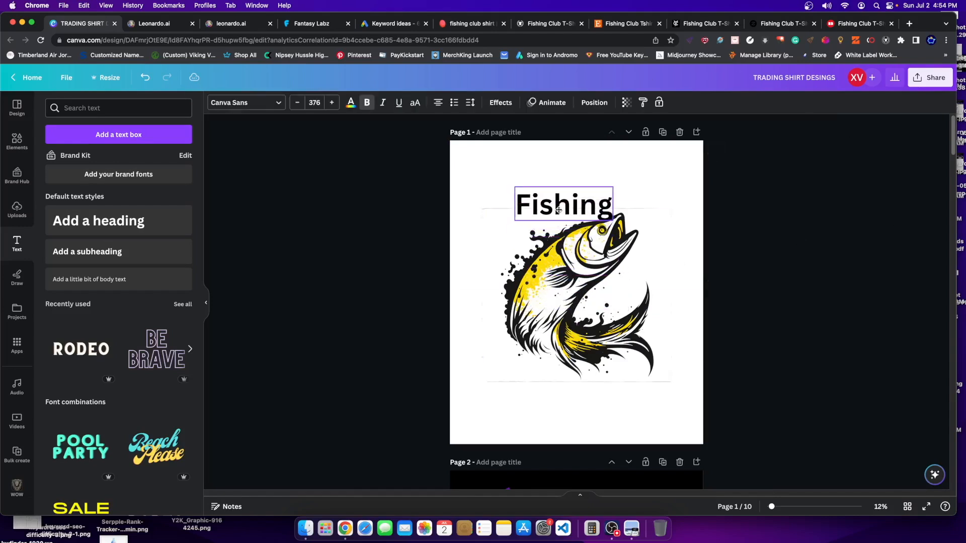
pyautogui.press('super+c')
pyautogui.press('super+v')
pyautogui.moveTo(571, 407); pyautogui.dragTo(582, 400)
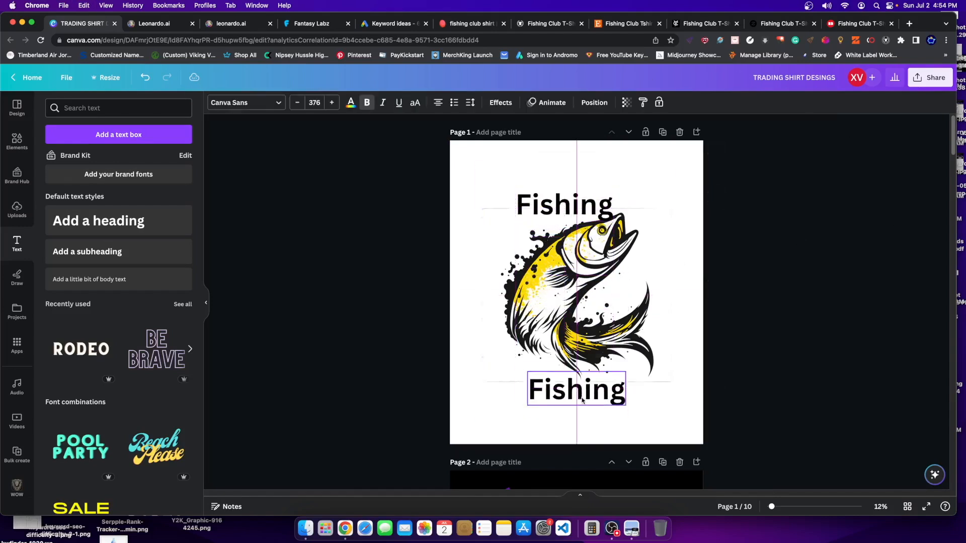
pyautogui.doubleClick(582, 400)
pyautogui.write('Club')
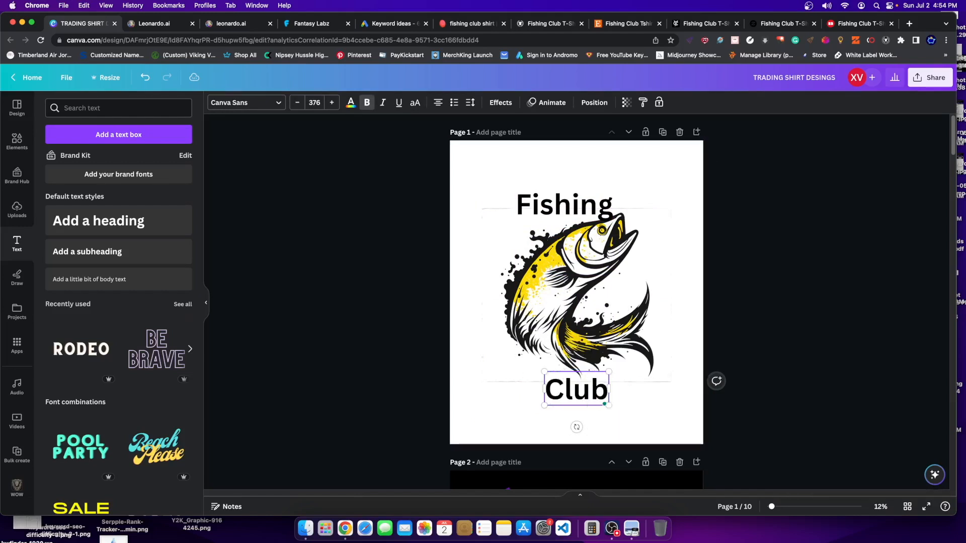
# - Crop the top and bottom of the fish image
pyautogui.moveTo(634, 280)
pyautogui.mouseDown()
pyautogui.moveTo(606, 316)
pyautogui.moveTo(639, 273)
pyautogui.moveTo(640, 288)
pyautogui.mouseUp()
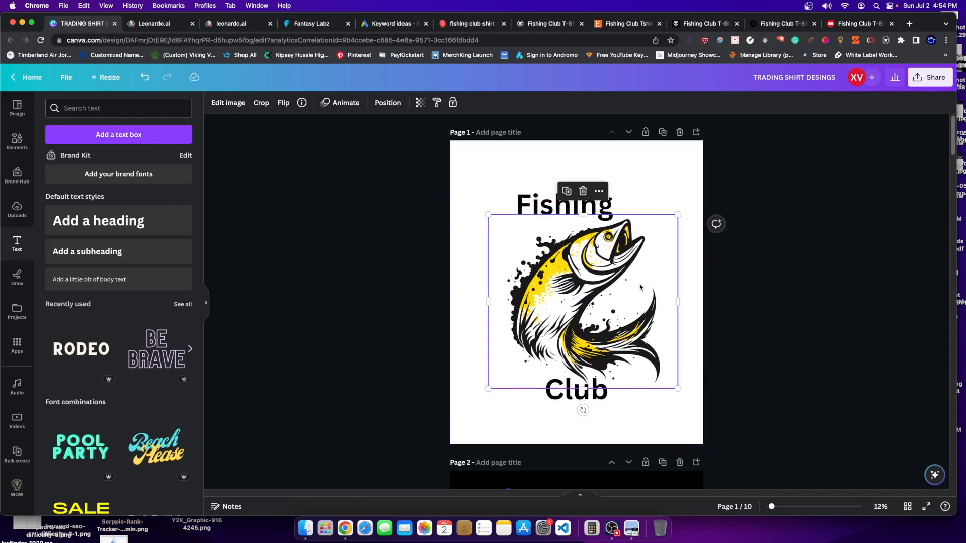
pyautogui.doubleClick(640, 288)
pyautogui.moveTo(675, 214); pyautogui.dragTo(675, 224)
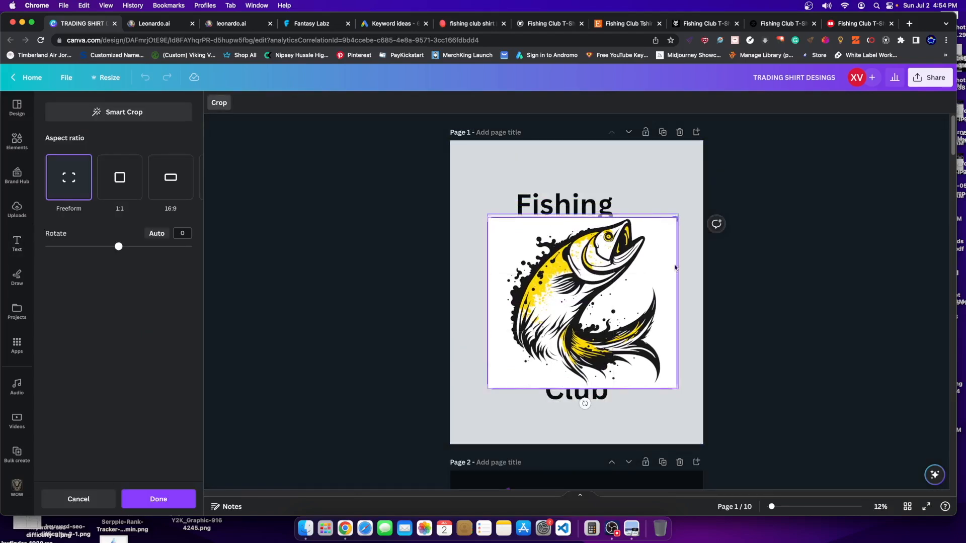
pyautogui.moveTo(673, 384); pyautogui.dragTo(676, 385)
pyautogui.press('Return')
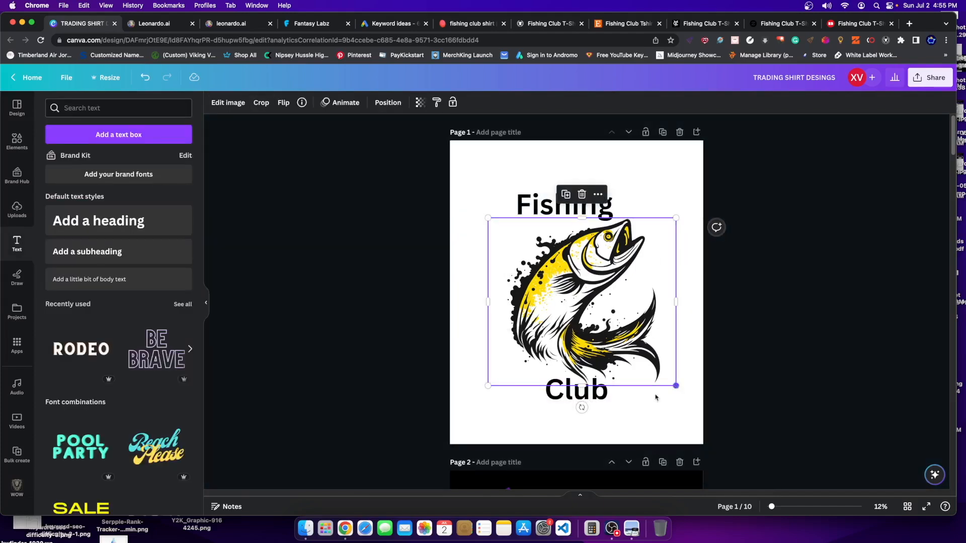
pyautogui.click(672, 409)
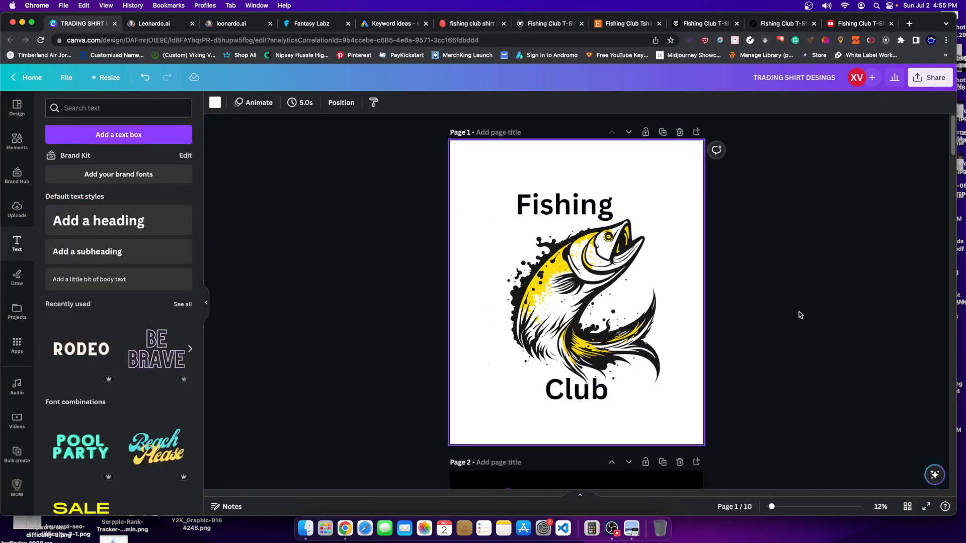
# - Trim the fish image's left side and bottom-right for a tighter crop
pyautogui.click(541, 381)
pyautogui.doubleClick(542, 380)
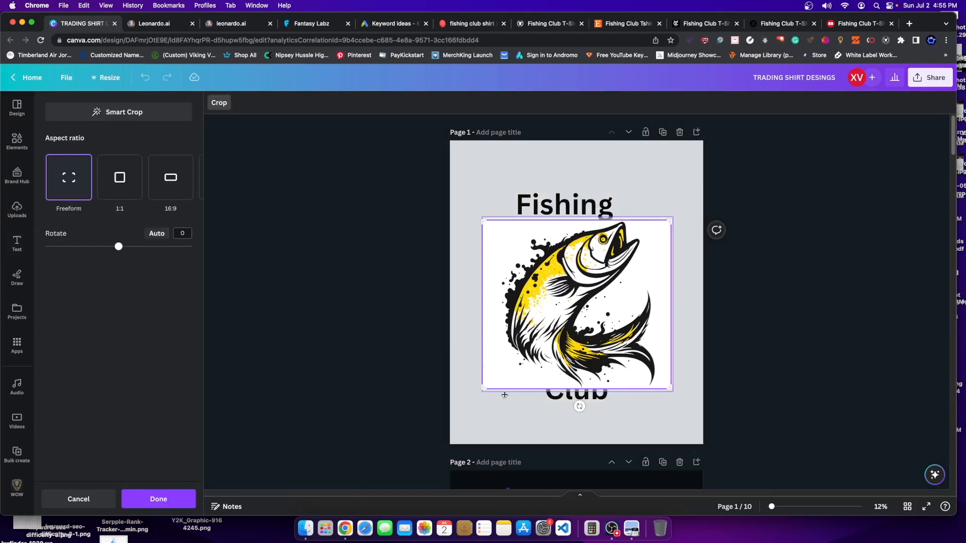
pyautogui.moveTo(486, 389); pyautogui.dragTo(499, 387)
pyautogui.press('Return')
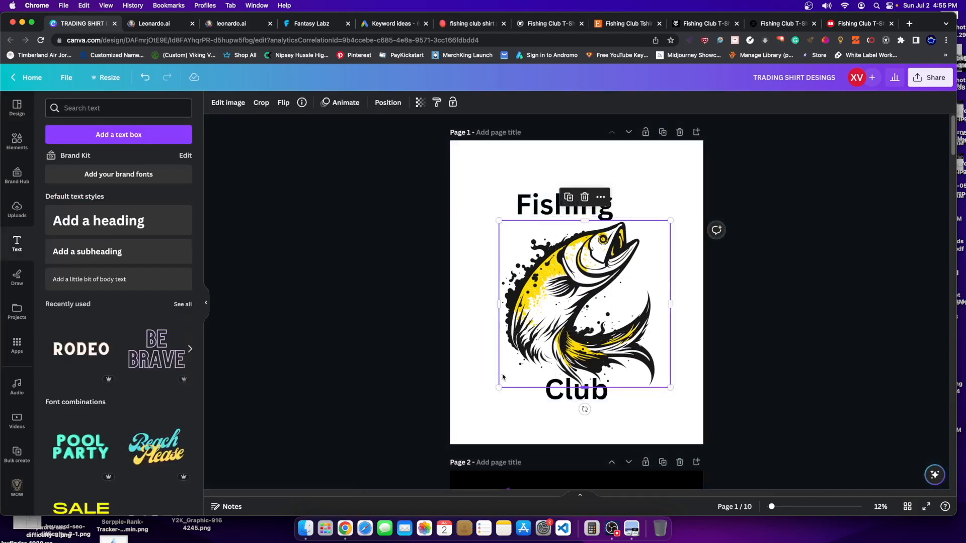
pyautogui.doubleClick(626, 340)
pyautogui.moveTo(670, 388); pyautogui.dragTo(651, 379)
pyautogui.press('Return')
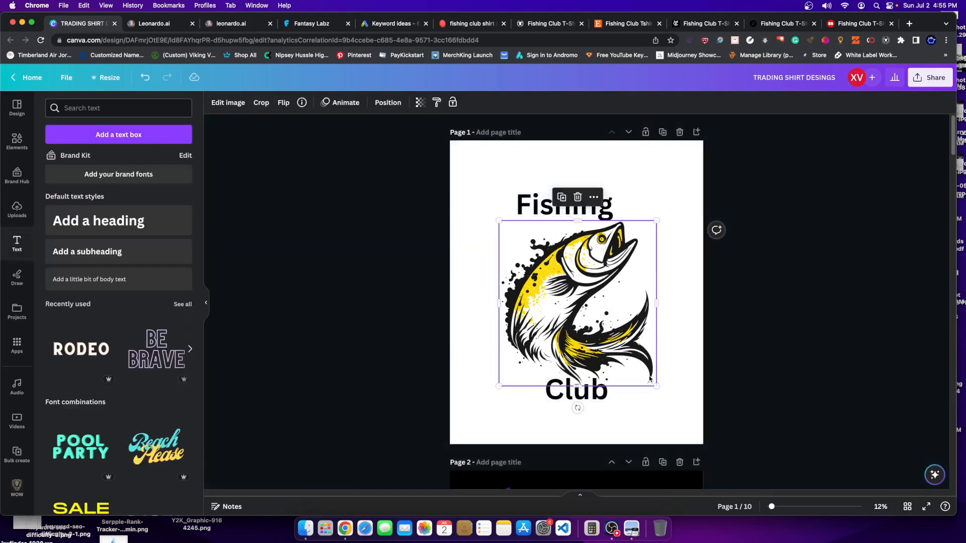
# - Centre the fish between the words, lifting 'Fishing' clear of its head
pyautogui.moveTo(587, 304); pyautogui.dragTo(586, 294)
pyautogui.moveTo(624, 308); pyautogui.dragTo(589, 317)
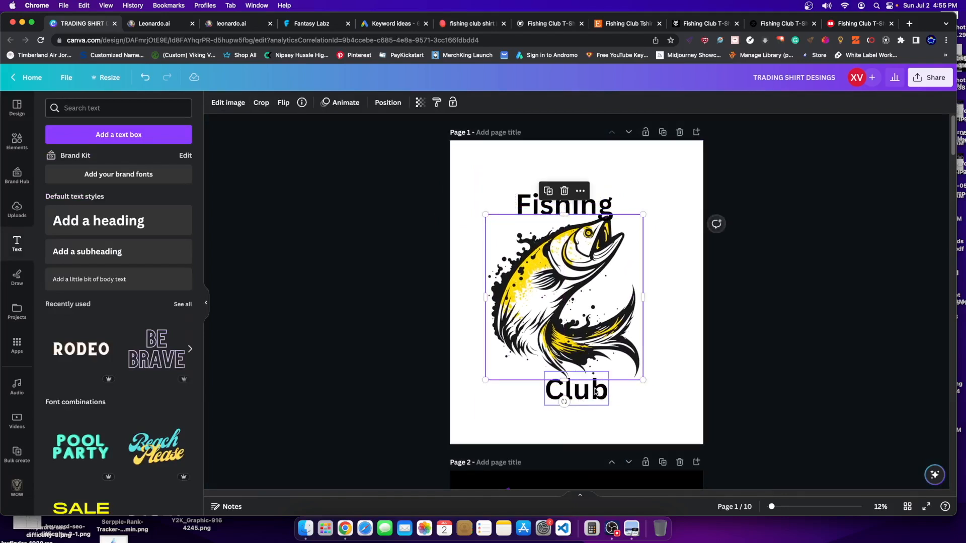
pyautogui.click(574, 393)
pyautogui.moveTo(581, 203); pyautogui.dragTo(581, 196)
pyautogui.moveTo(584, 295); pyautogui.dragTo(601, 298)
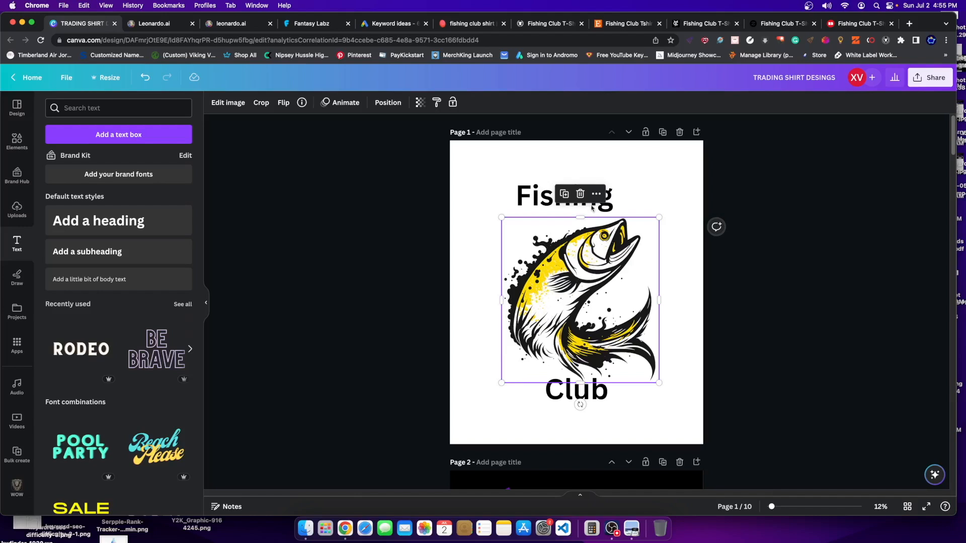
# - Scroll the TeePublic and Etsy fishing club shirt result grids
pyautogui.click(543, 26)
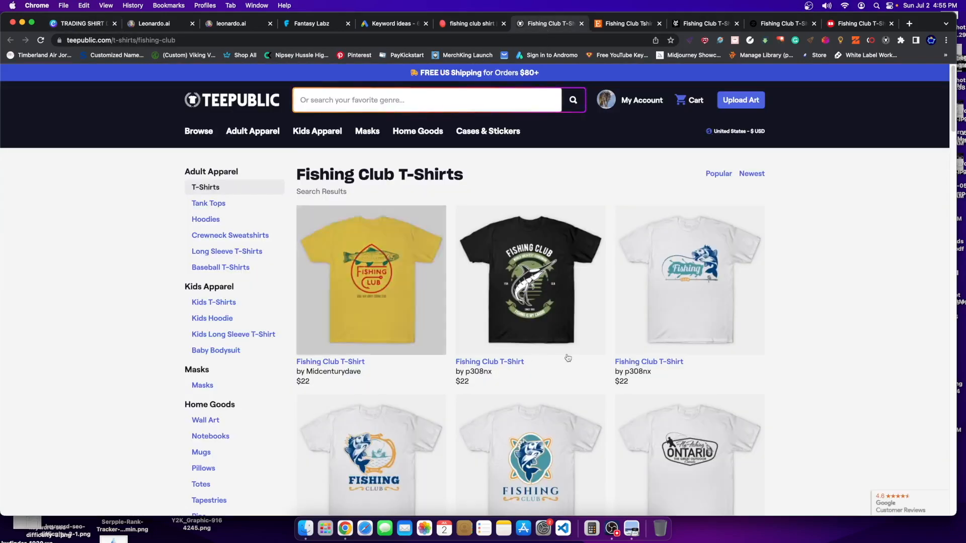
pyautogui.scroll(-10, 675, 295)
pyautogui.scroll(-8, 675, 295)
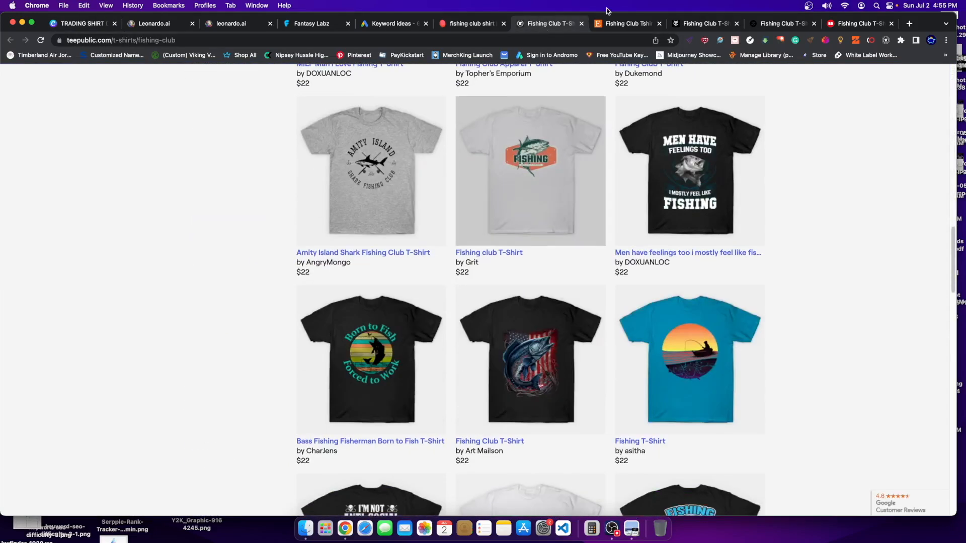
pyautogui.click(626, 24)
pyautogui.scroll(10, 809, 276)
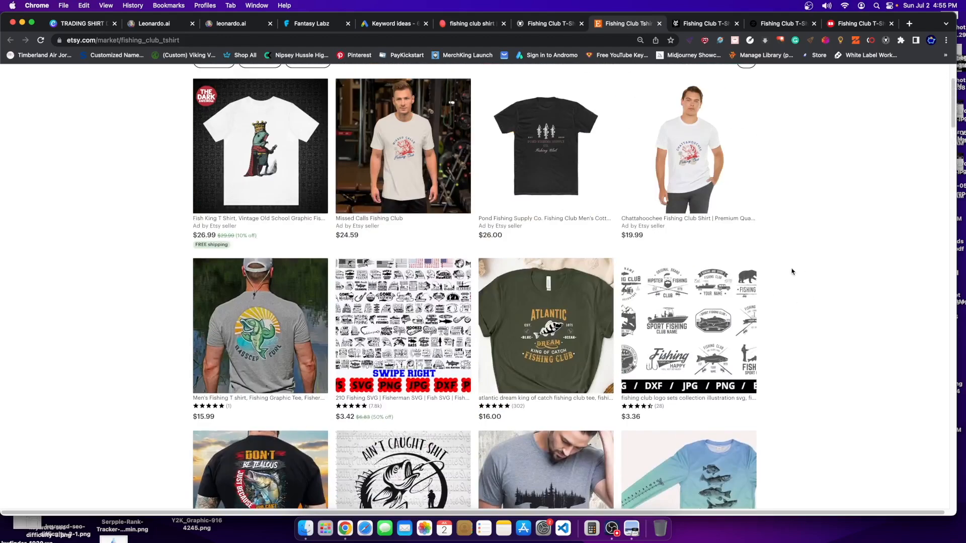
pyautogui.scroll(-4, 792, 272)
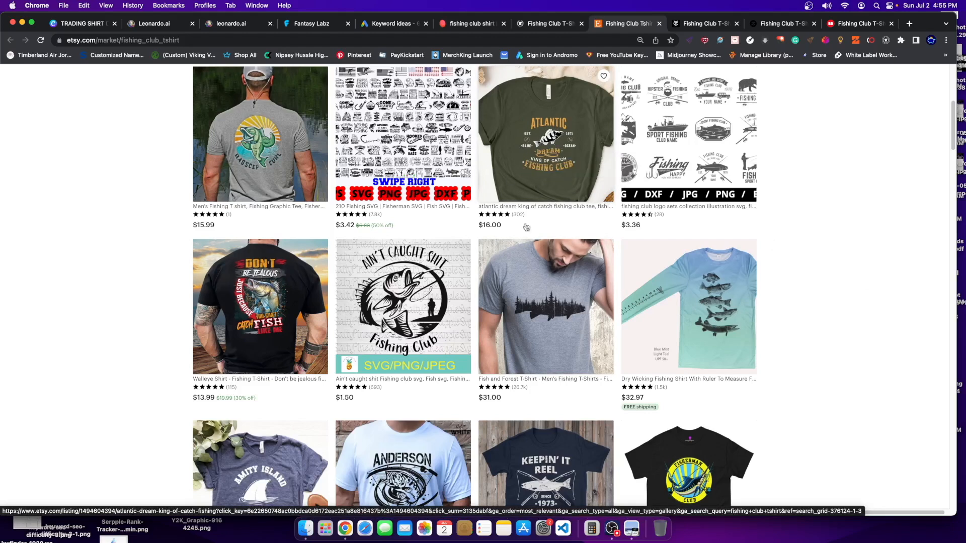
pyautogui.scroll(-5, 677, 185)
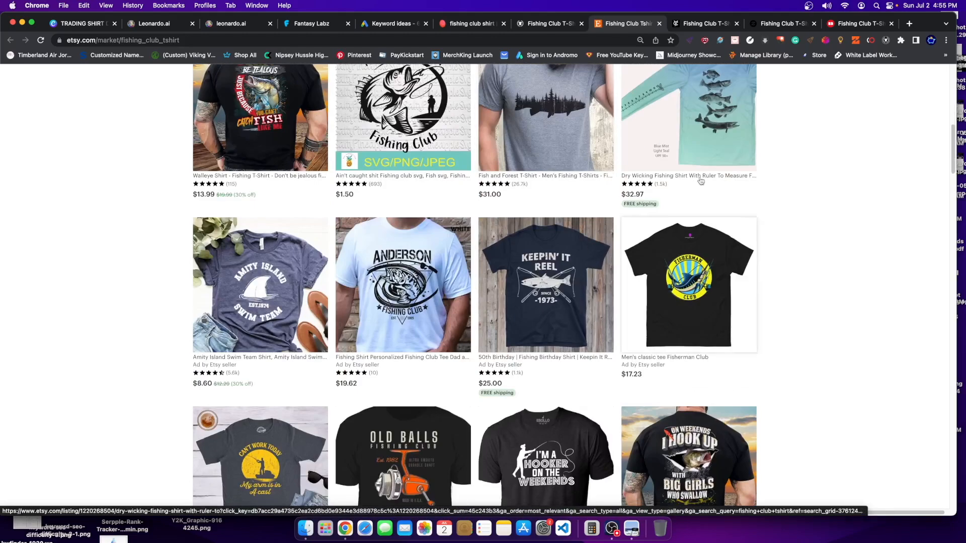
pyautogui.scroll(5, 678, 185)
# - Check Etsy's $16 Atlantic Dream Fishing Club tee, recheck TeePublic, and return to the Canva design
pyautogui.click(551, 169)
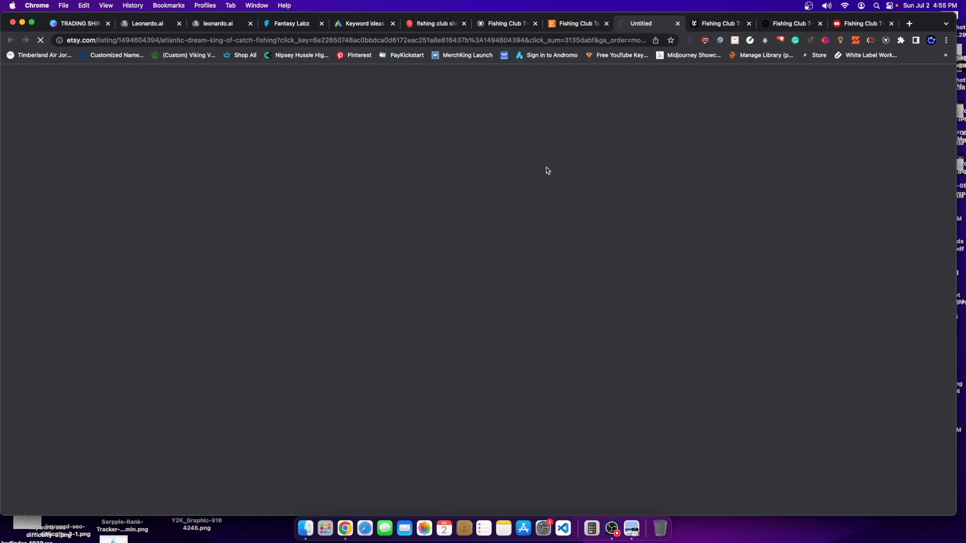
pyautogui.scroll(-1, 411, 290)
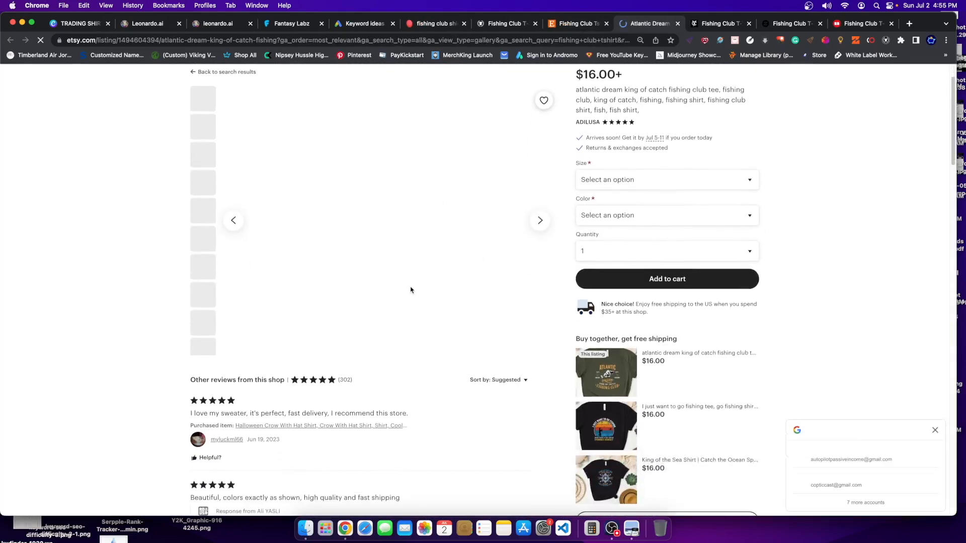
pyautogui.scroll(-1, 411, 290)
pyautogui.scroll(2, 312, 232)
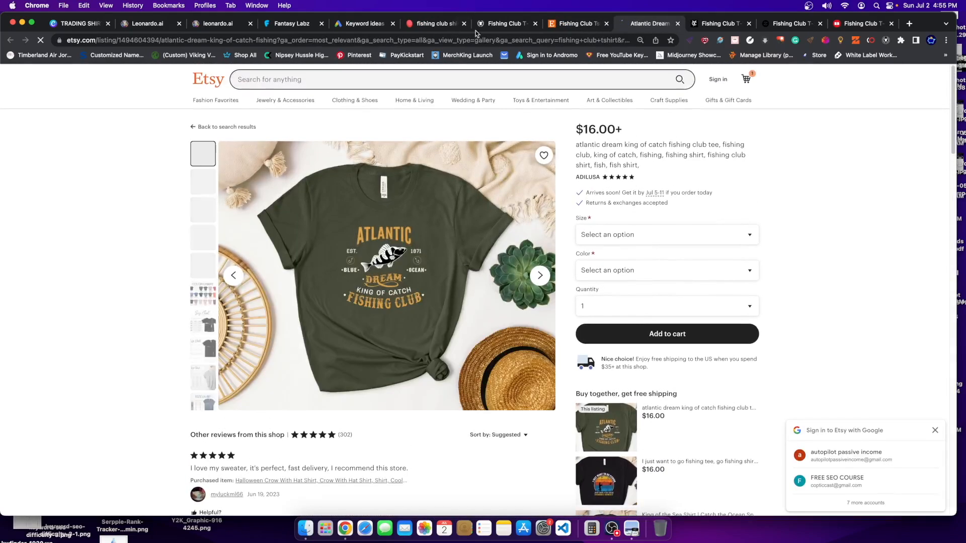
pyautogui.click(505, 23)
pyautogui.scroll(7, 596, 322)
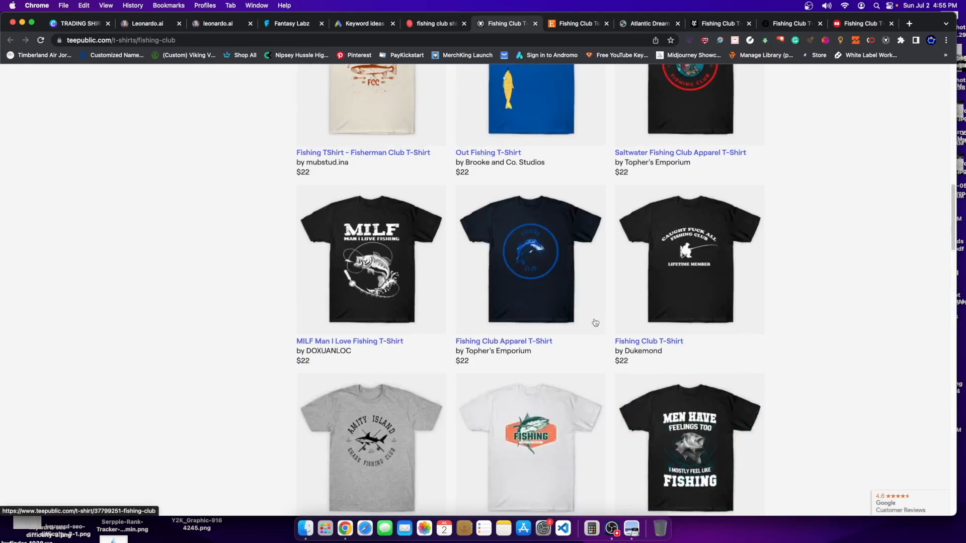
pyautogui.scroll(1, 595, 323)
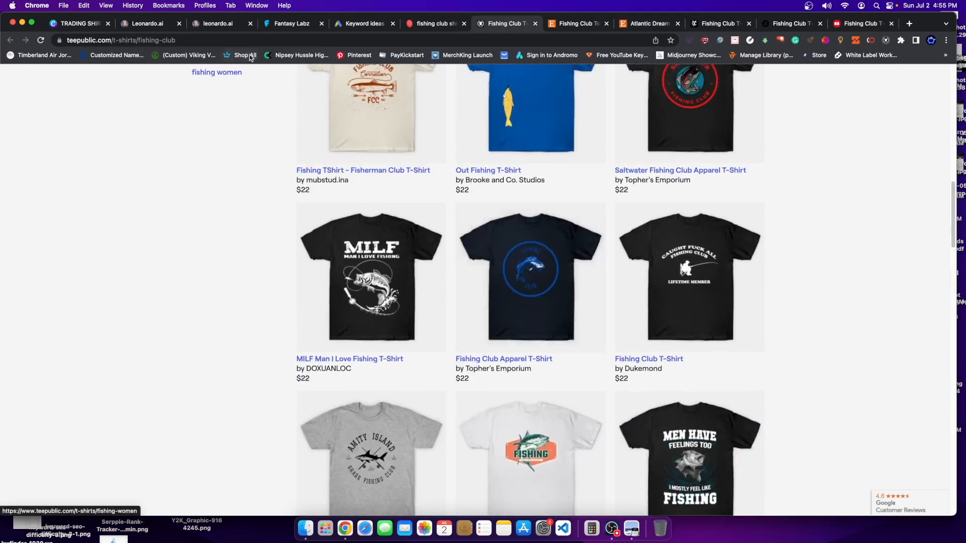
pyautogui.click(83, 29)
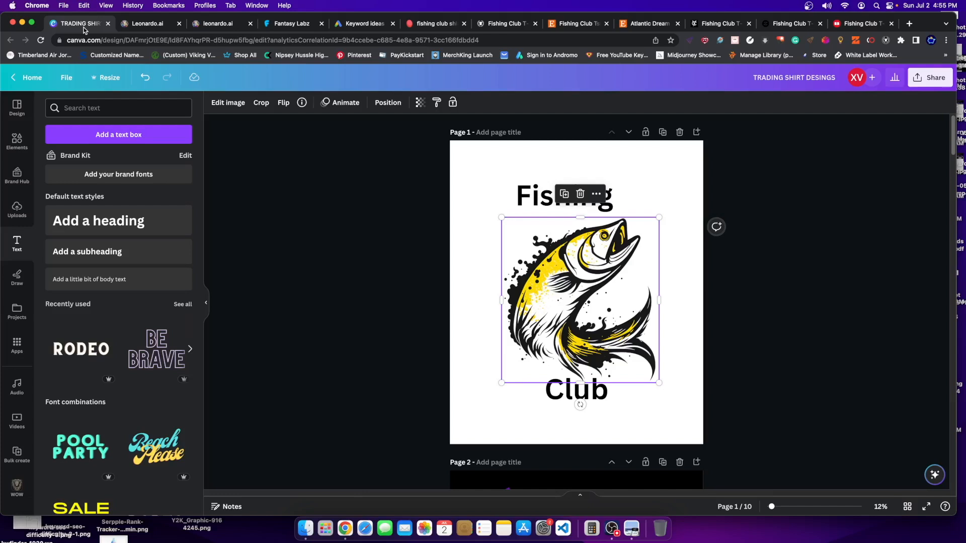
# - Set the Fishing heading in the NissanOpti Italic font
pyautogui.click(547, 192)
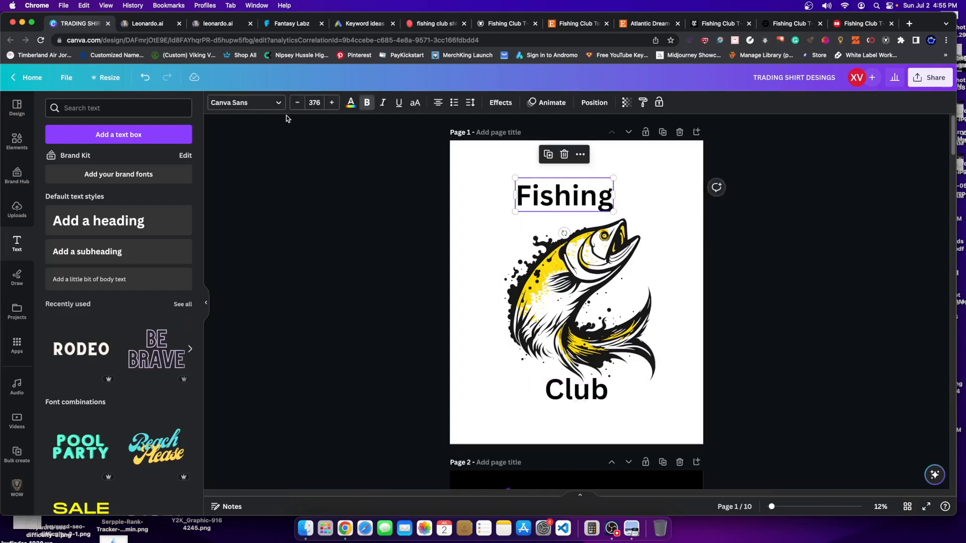
pyautogui.click(252, 106)
pyautogui.scroll(-6, 140, 337)
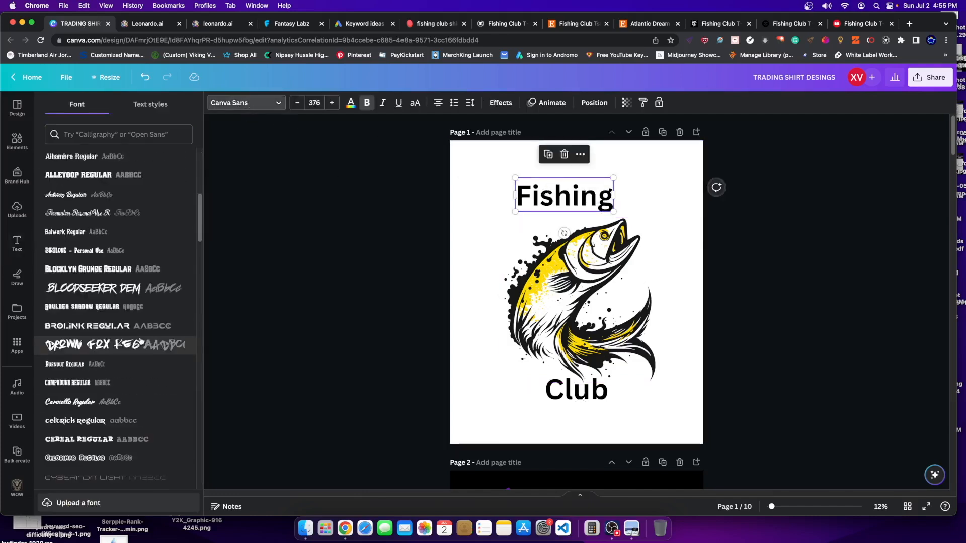
pyautogui.scroll(6, 139, 340)
pyautogui.click(99, 266)
# - Make FISHING all uppercase and give it a slight upward Curve effect
pyautogui.click(486, 158)
pyautogui.click(506, 189)
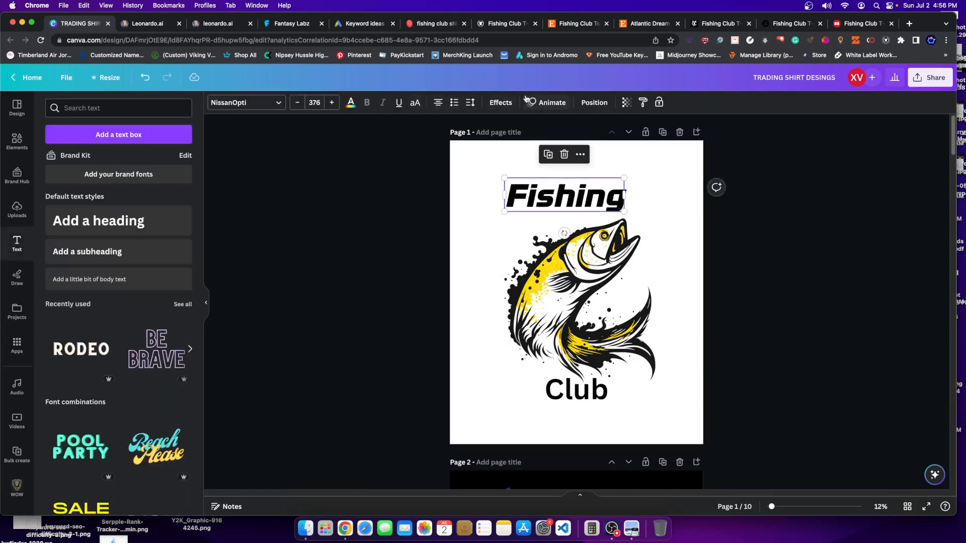
pyautogui.click(413, 103)
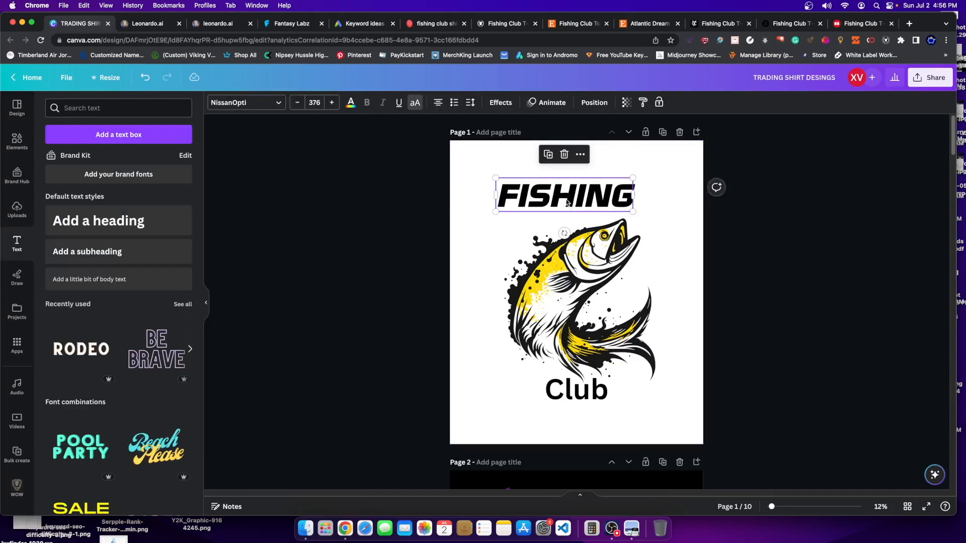
pyautogui.click(507, 104)
pyautogui.click(118, 432)
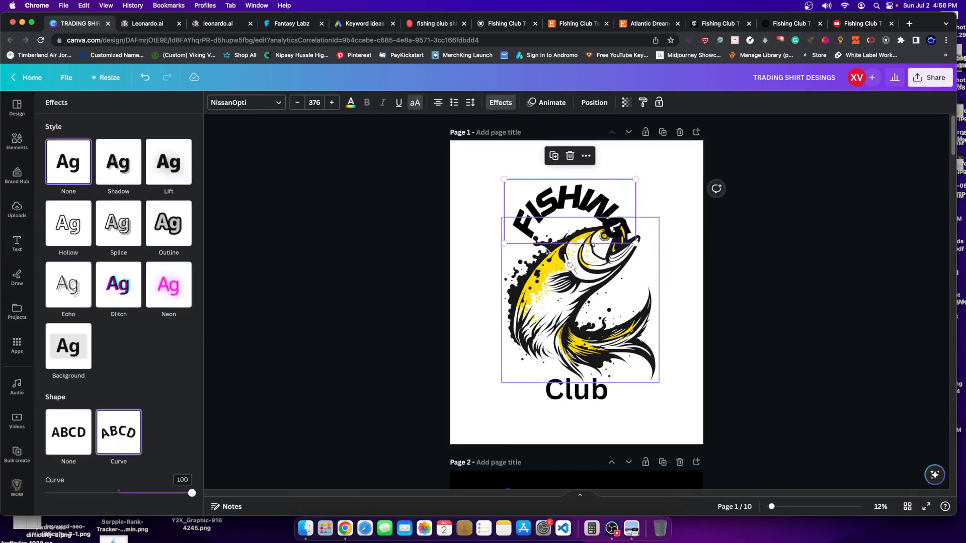
pyautogui.moveTo(156, 494); pyautogui.dragTo(132, 504)
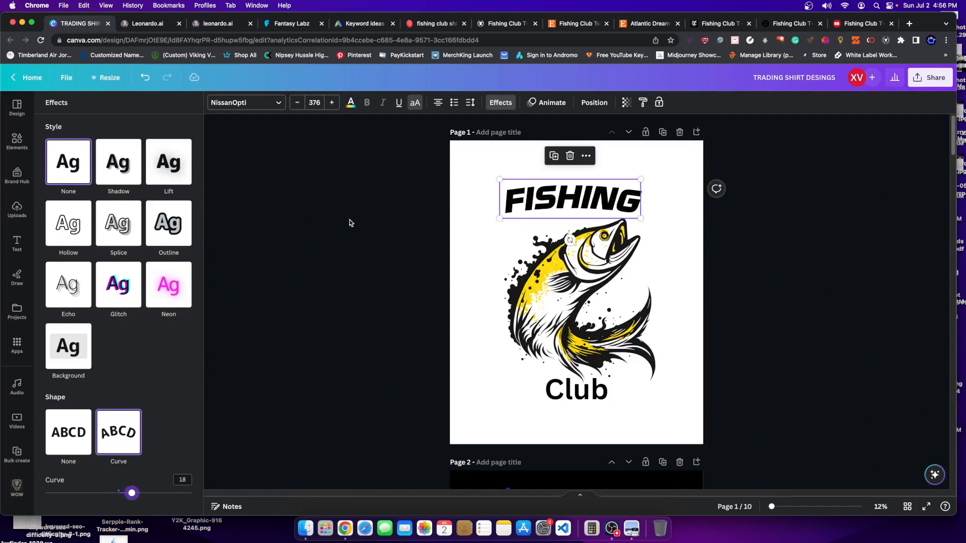
pyautogui.click(471, 105)
# - Enlarge the FISHING heading and centre it across the page
pyautogui.click(712, 223)
pyautogui.click(599, 195)
pyautogui.moveTo(599, 195); pyautogui.dragTo(700, 163)
pyautogui.click(660, 189)
pyautogui.click(624, 190)
pyautogui.moveTo(623, 183); pyautogui.dragTo(594, 205)
pyautogui.click(594, 398)
pyautogui.click(595, 203)
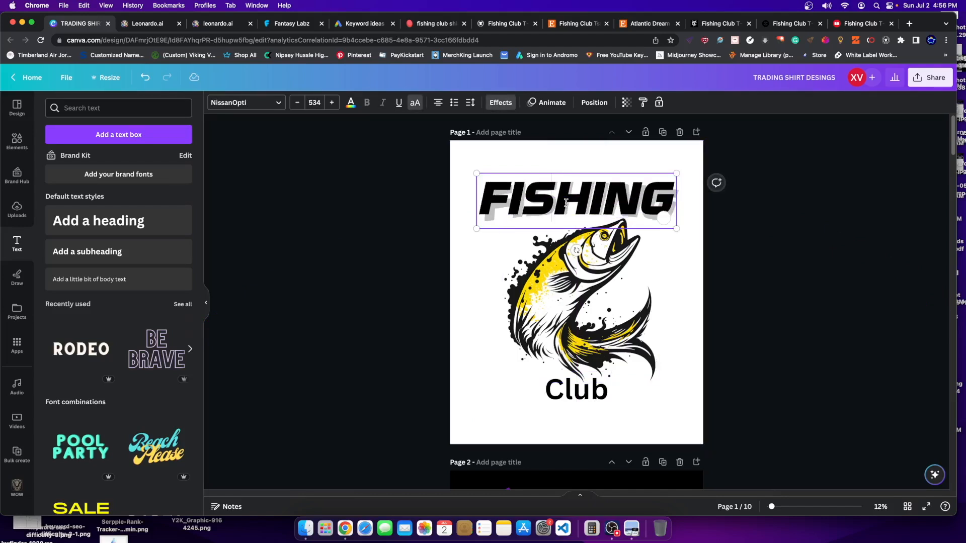
pyautogui.click(443, 138)
pyautogui.click(543, 196)
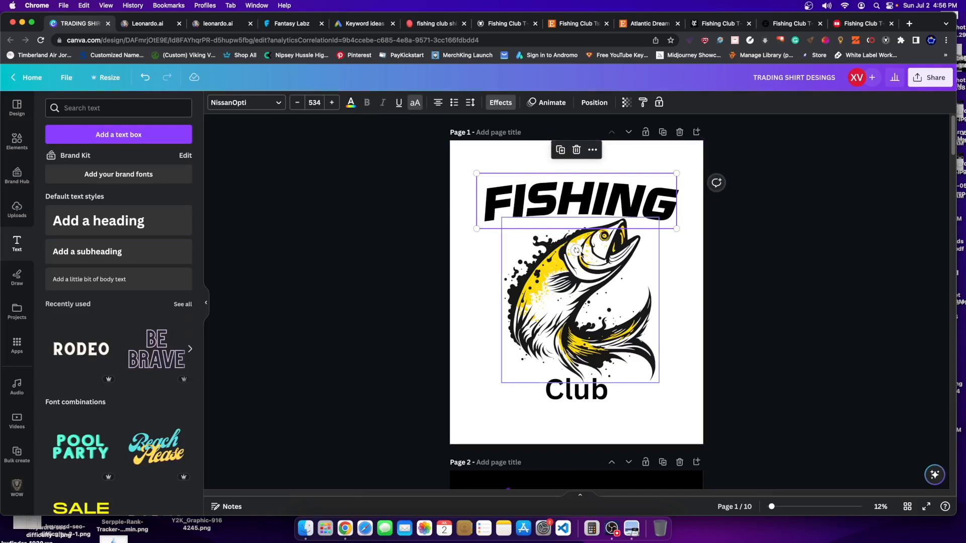
# - Curve the Club text downward and set it in NissanOpti
pyautogui.click(574, 390)
pyautogui.click(501, 103)
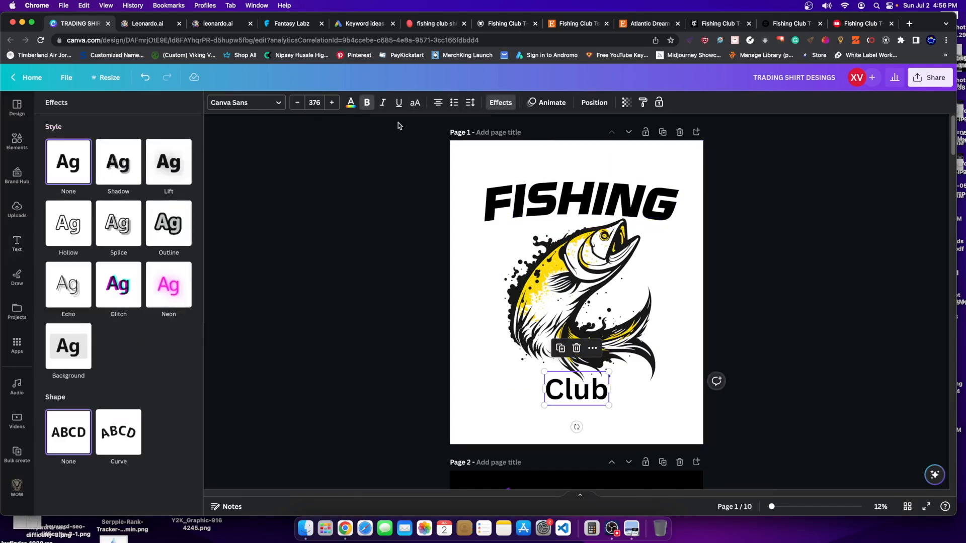
pyautogui.click(132, 434)
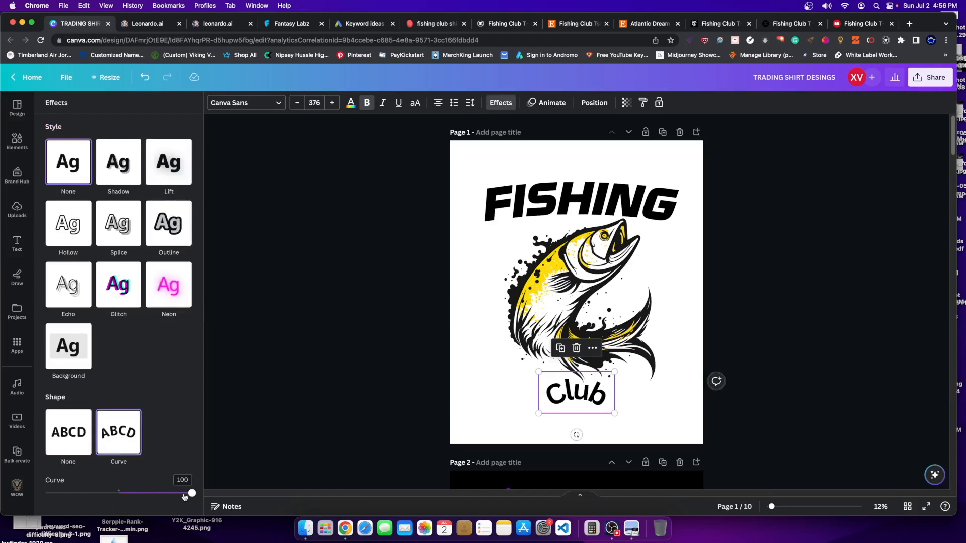
pyautogui.moveTo(184, 497); pyautogui.dragTo(45, 494)
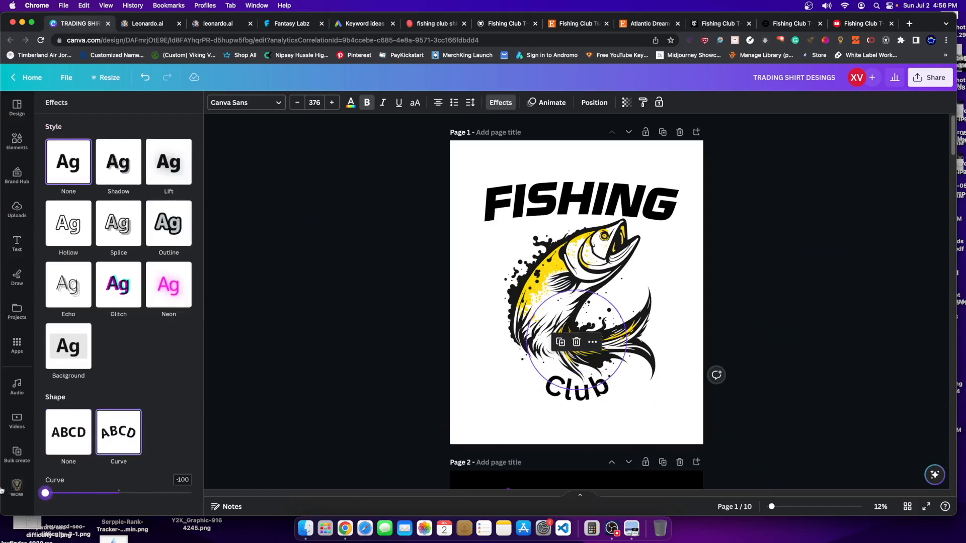
pyautogui.click(270, 105)
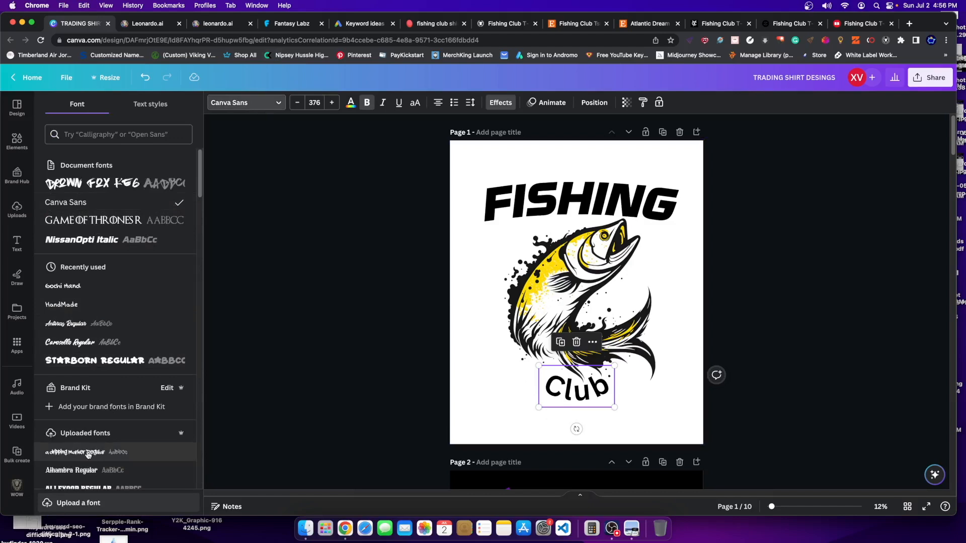
pyautogui.click(82, 240)
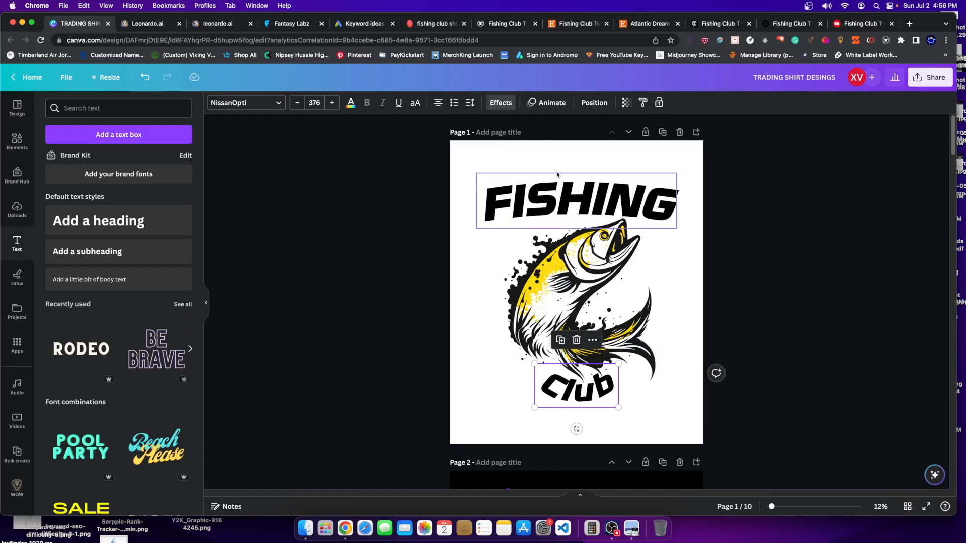
# - Ease Club's curve to -30, enlarge Club to size 706, and move the fish down over it
pyautogui.click(585, 186)
pyautogui.click(501, 102)
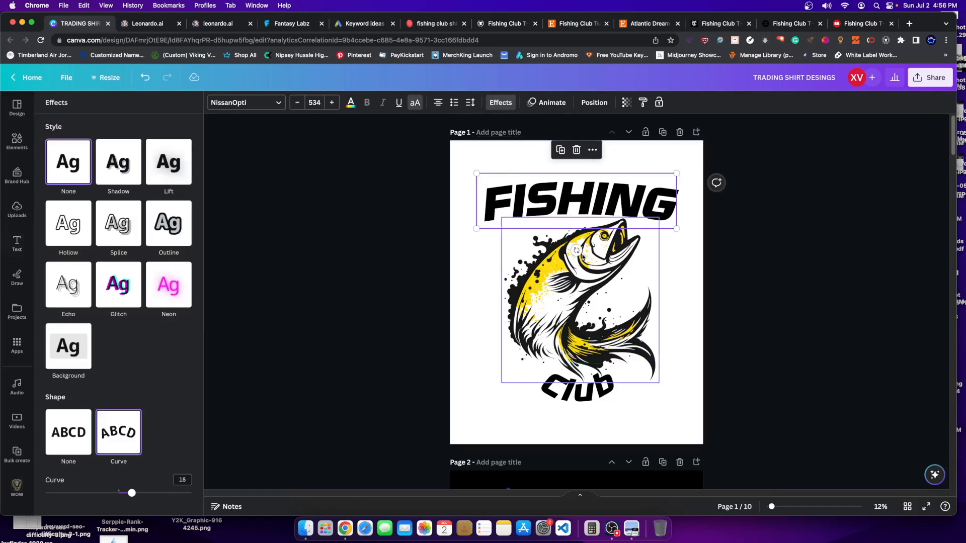
pyautogui.click(592, 401)
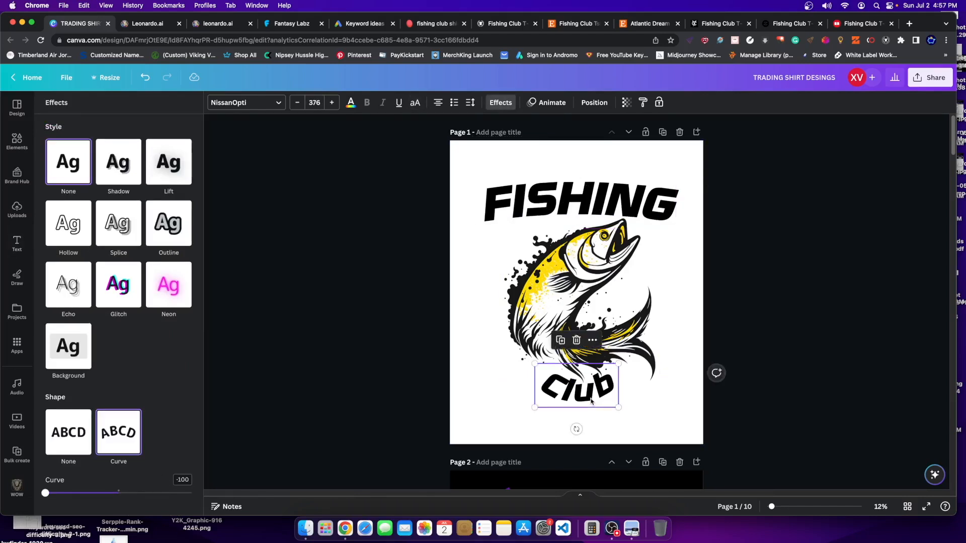
pyautogui.moveTo(46, 494); pyautogui.dragTo(108, 491)
pyautogui.click(579, 374)
pyautogui.click(557, 399)
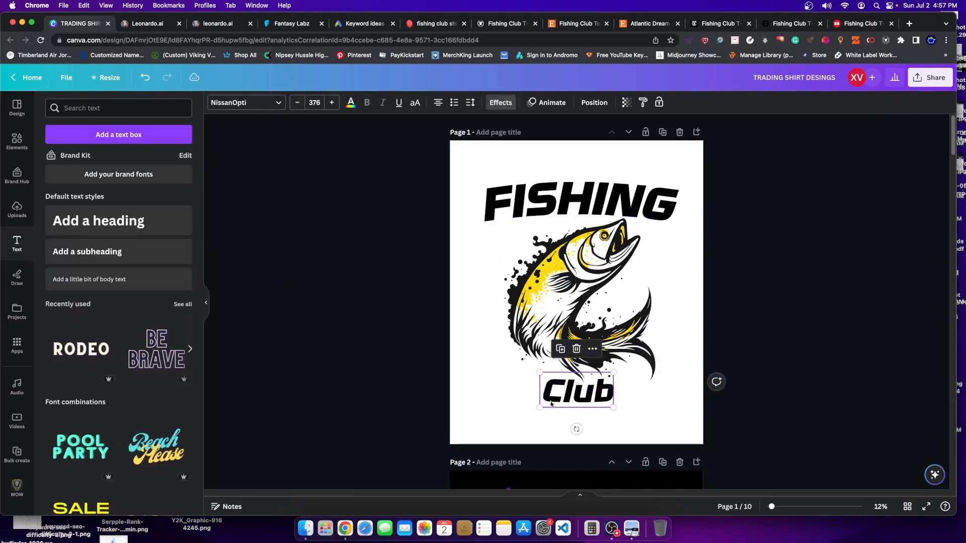
pyautogui.moveTo(538, 408)
pyautogui.mouseDown()
pyautogui.moveTo(477, 438)
pyautogui.moveTo(563, 410)
pyautogui.moveTo(548, 406)
pyautogui.mouseUp()
pyautogui.moveTo(509, 266)
pyautogui.mouseDown()
pyautogui.moveTo(545, 298)
pyautogui.moveTo(498, 219)
pyautogui.moveTo(501, 264)
pyautogui.mouseUp()
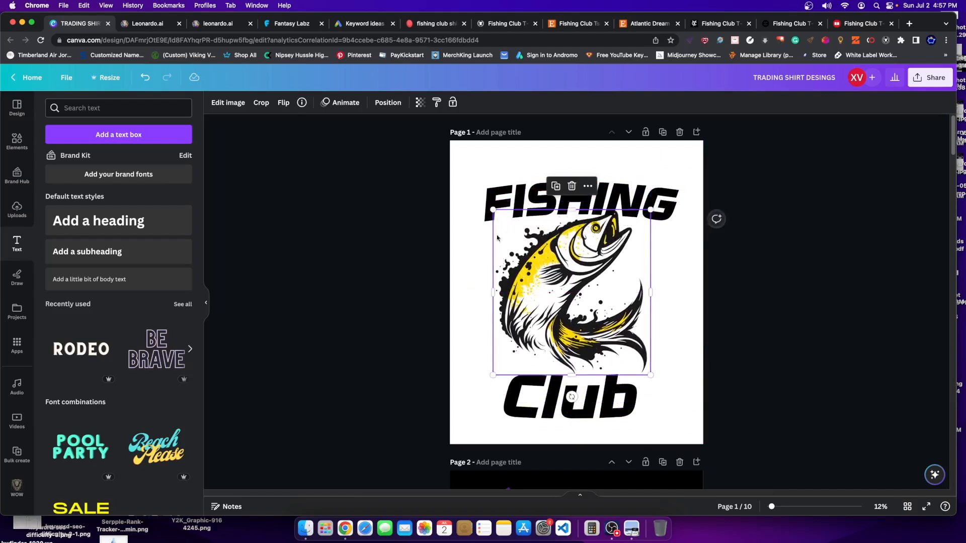
# - Bring the fish image in front of the text
pyautogui.click(387, 104)
pyautogui.click(65, 127)
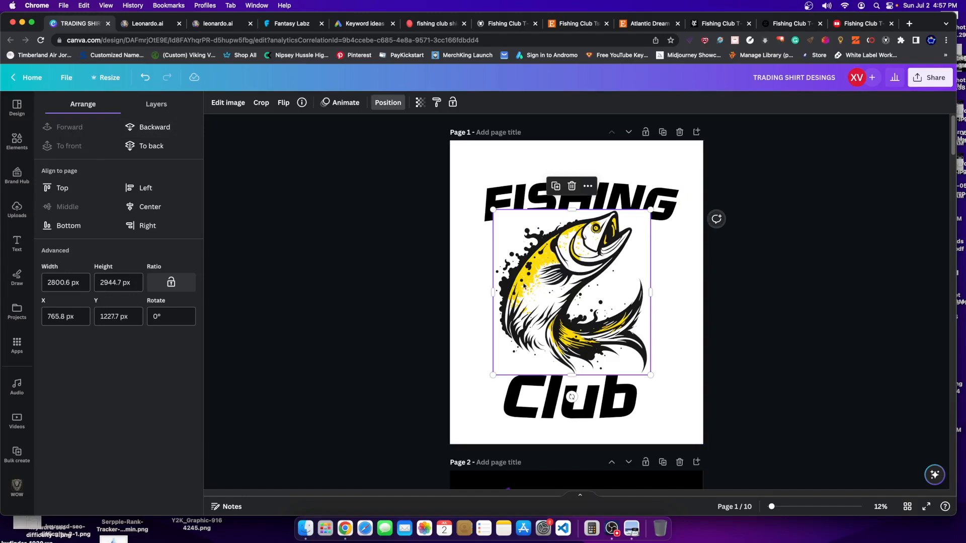
pyautogui.click(16, 244)
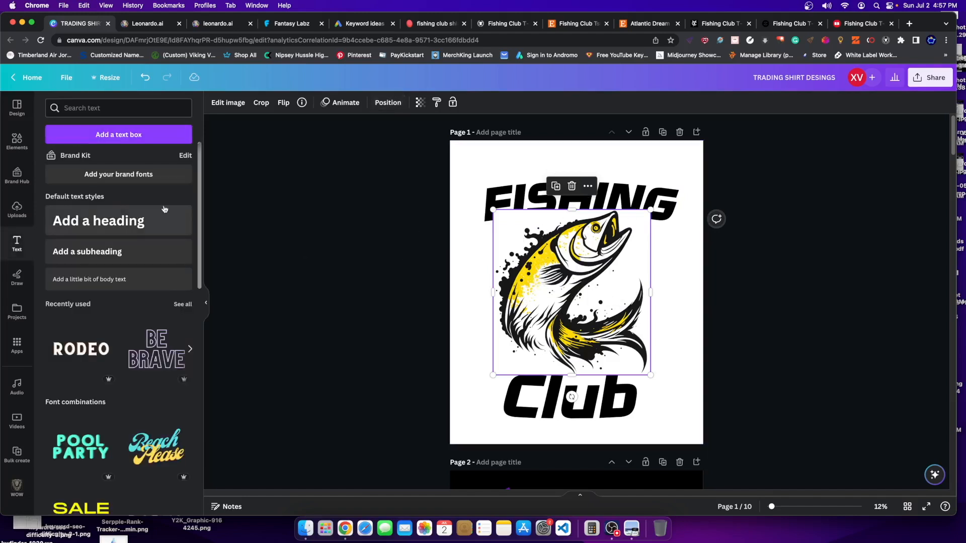
# - Remove the fish image's background and start the Restore brush on it
pyautogui.click(223, 104)
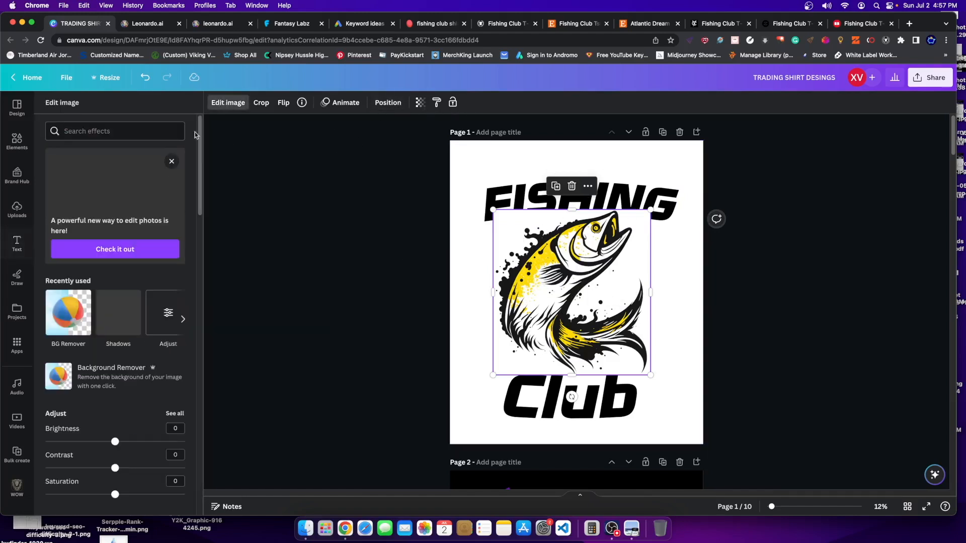
pyautogui.click(88, 308)
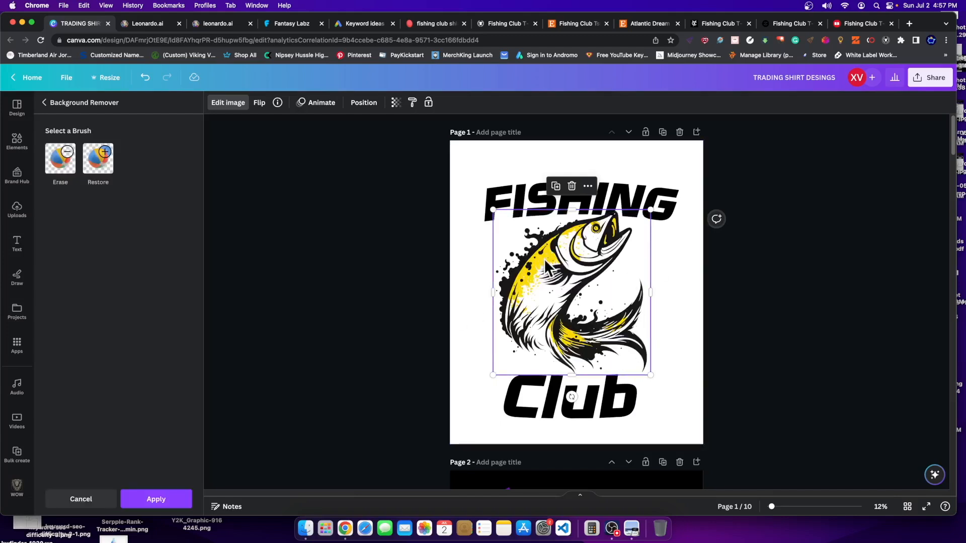
pyautogui.click(431, 24)
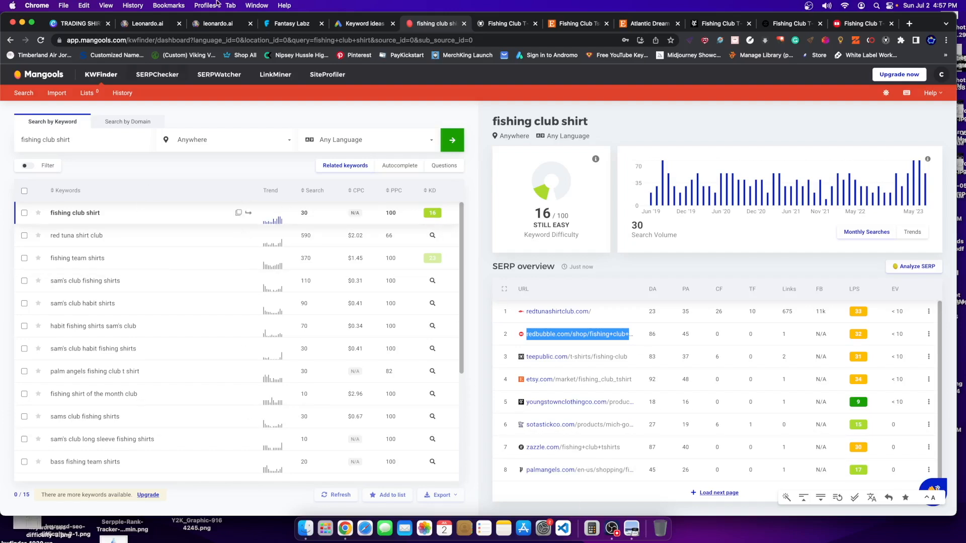
pyautogui.click(79, 24)
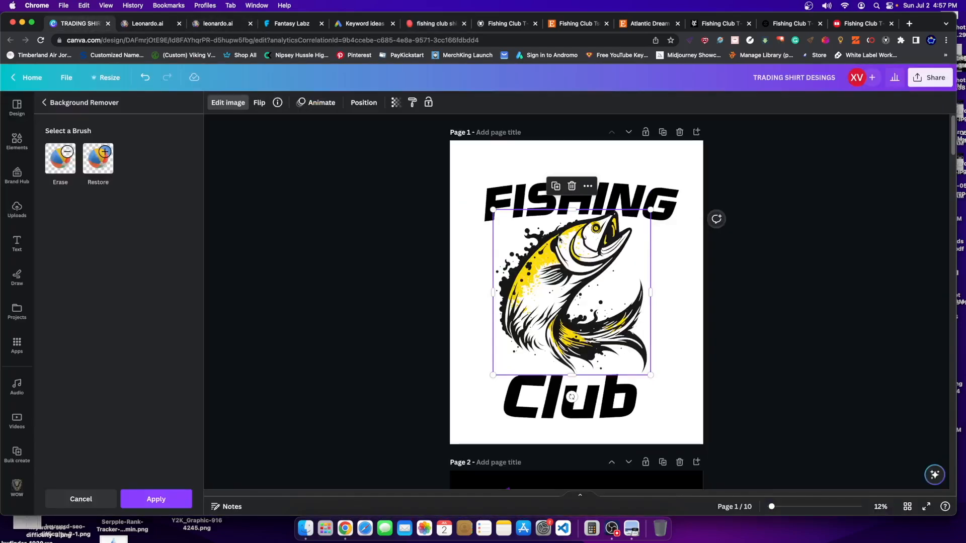
pyautogui.click(98, 159)
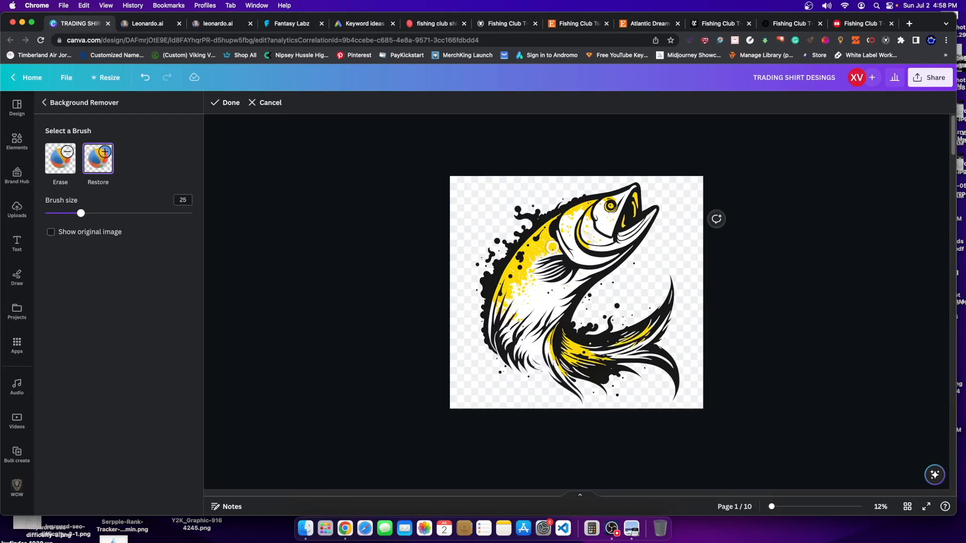
# - Zoom the canvas to 28% and adjust the Restore brush size from 9 to 31
pyautogui.moveTo(771, 506); pyautogui.dragTo(792, 507)
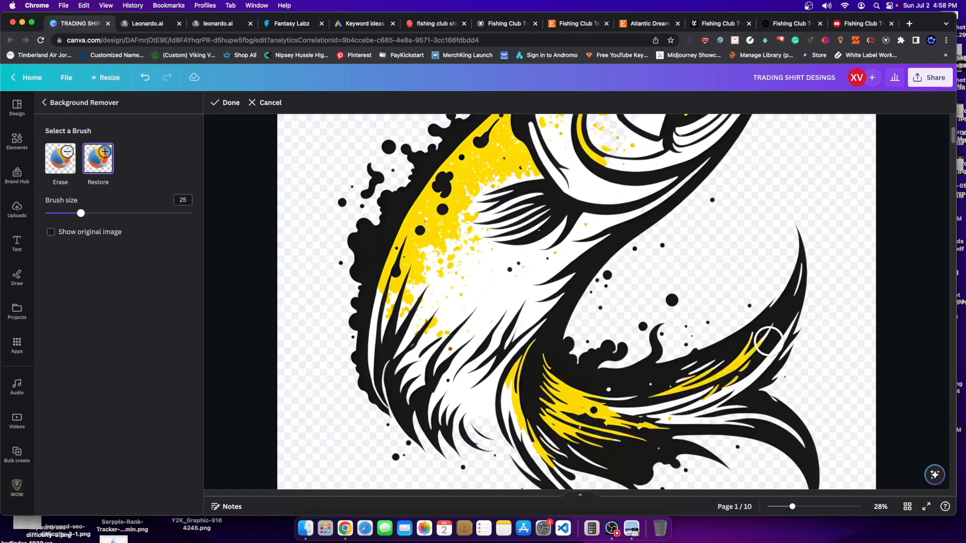
pyautogui.moveTo(78, 213); pyautogui.dragTo(57, 214)
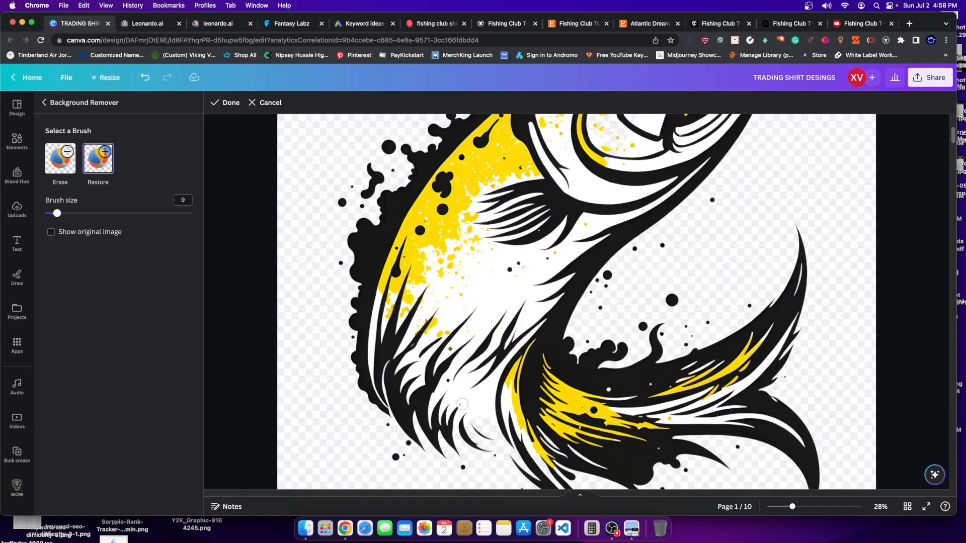
pyautogui.scroll(-3, 537, 457)
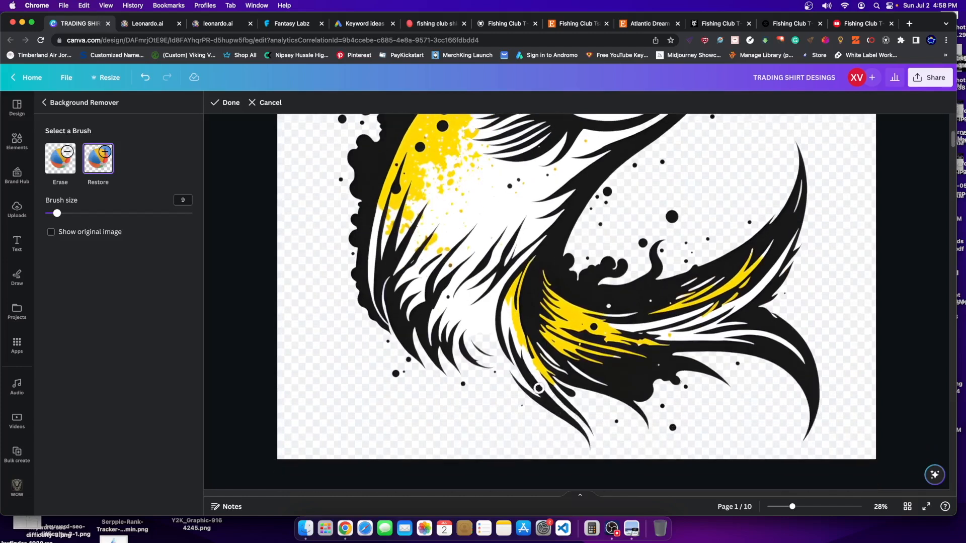
pyautogui.scroll(8, 524, 224)
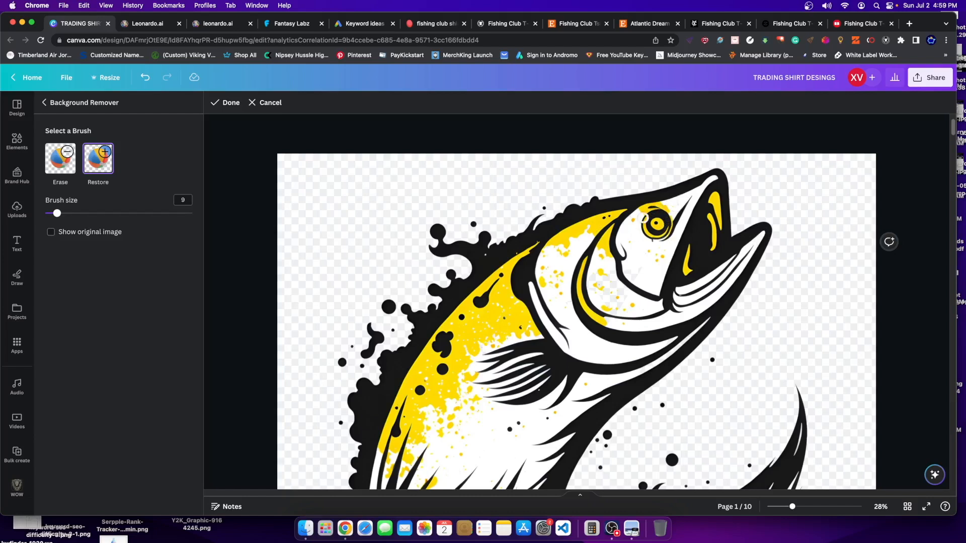
pyautogui.moveTo(57, 214); pyautogui.dragTo(90, 214)
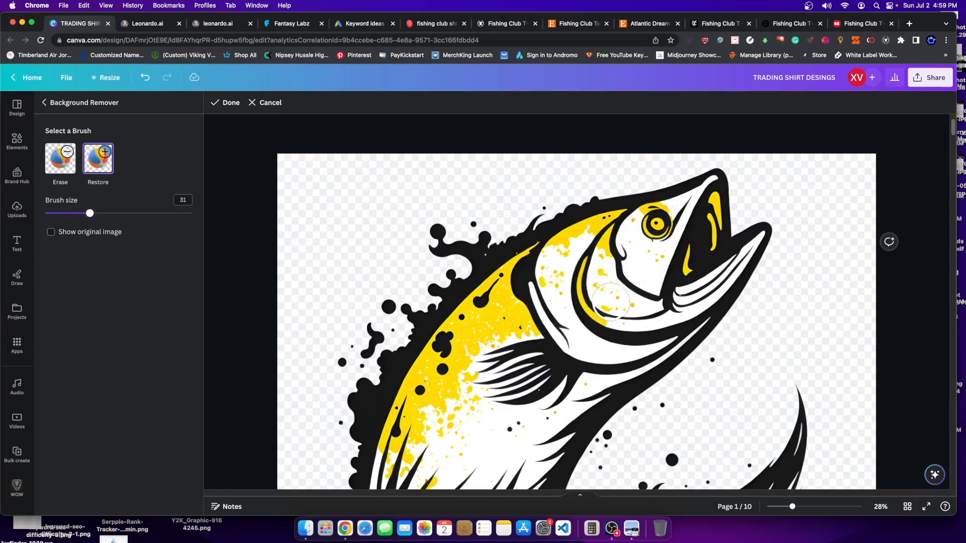
pyautogui.scroll(-1, 491, 332)
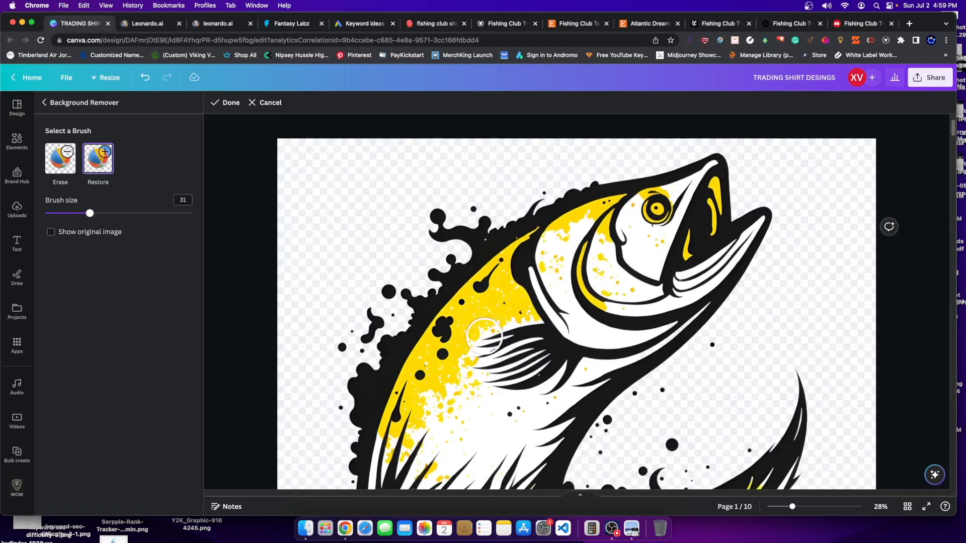
pyautogui.scroll(-5, 448, 305)
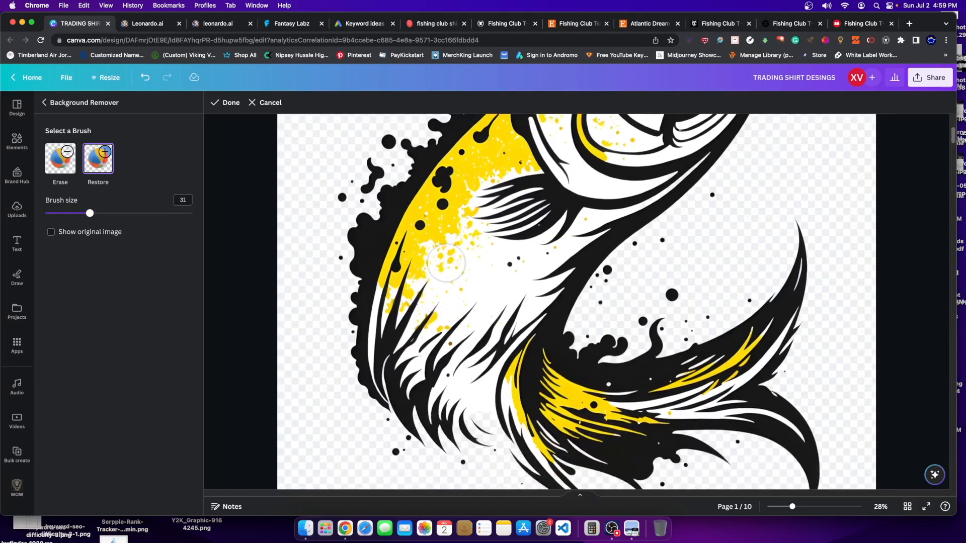
pyautogui.scroll(-1, 500, 409)
pyautogui.scroll(-3, 501, 409)
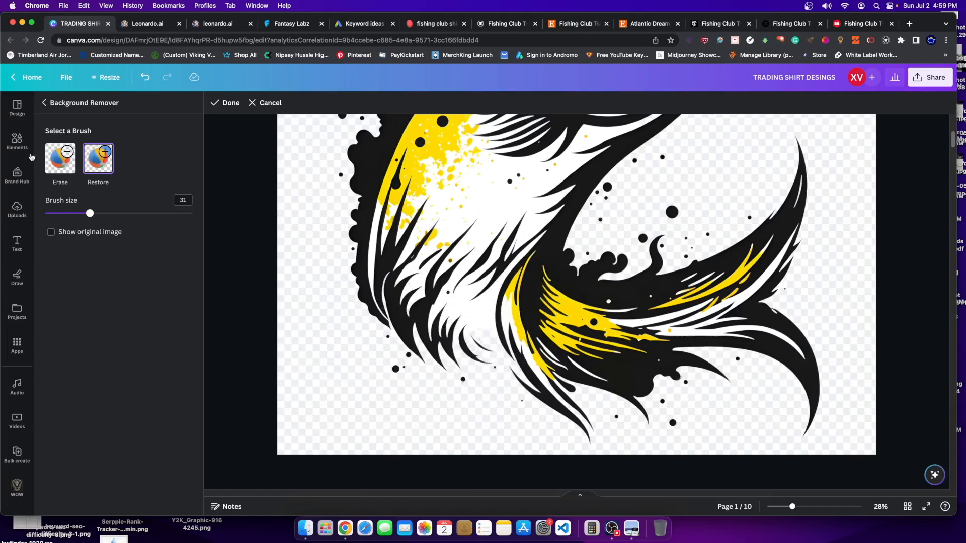
pyautogui.scroll(1, 468, 357)
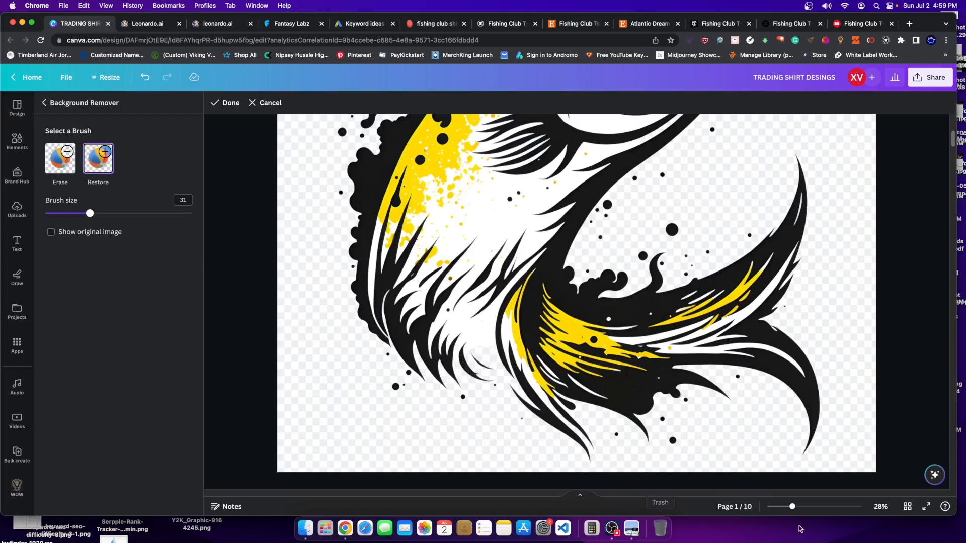
pyautogui.moveTo(793, 507); pyautogui.dragTo(823, 508)
# - Restore the missing white patch in the fish's lower feathers, zoom out to 14%, and finish
pyautogui.scroll(-10, 280, 227)
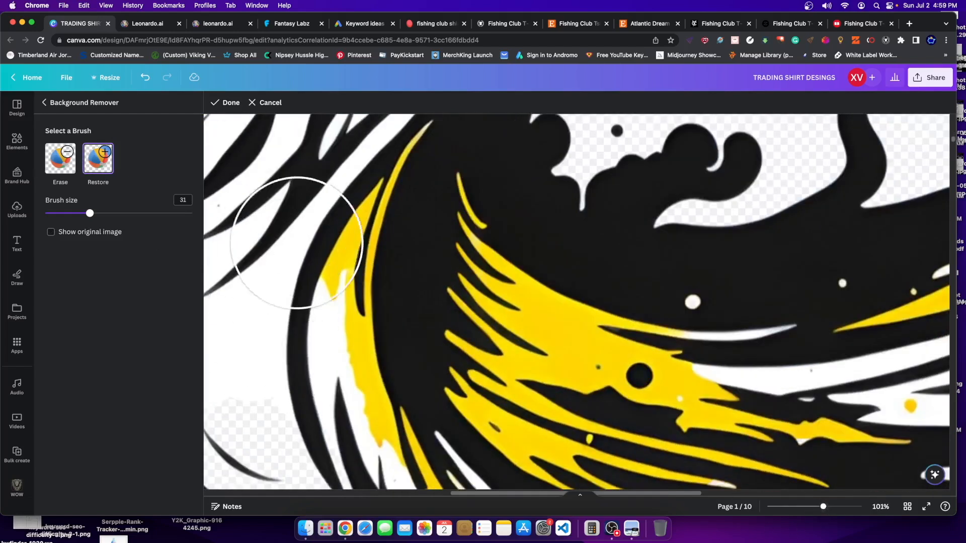
pyautogui.hscroll(-10, 487, 266)
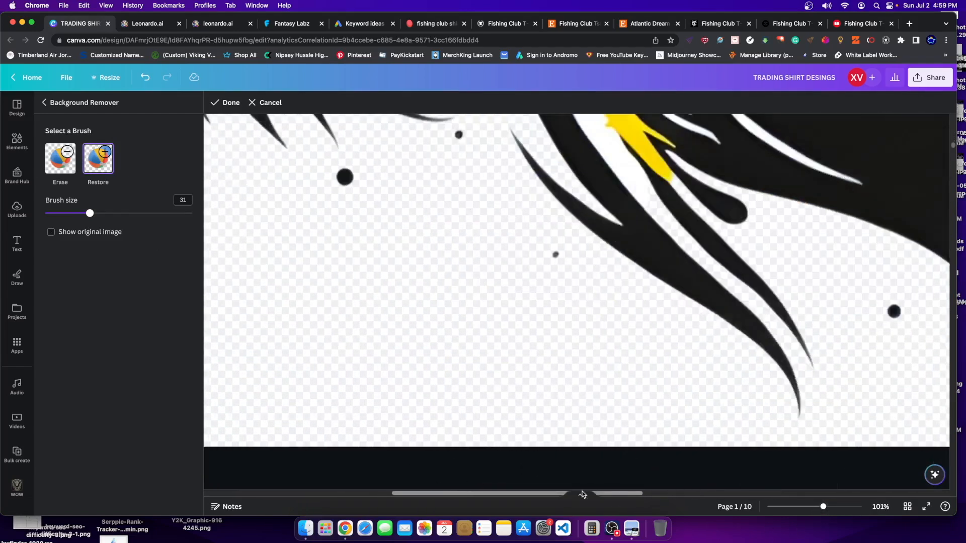
pyautogui.scroll(5, 468, 302)
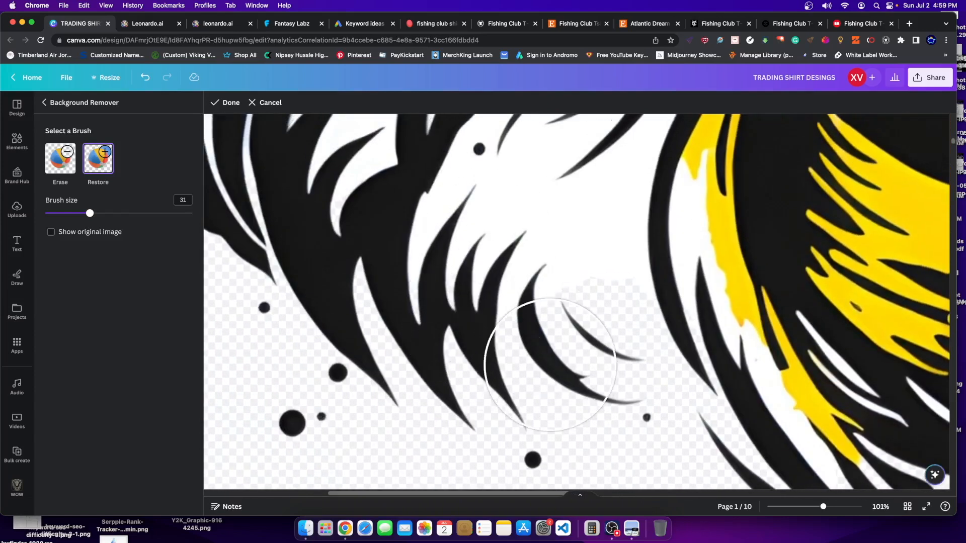
pyautogui.moveTo(604, 308)
pyautogui.mouseDown()
pyautogui.moveTo(586, 280)
pyautogui.moveTo(594, 254)
pyautogui.mouseUp()
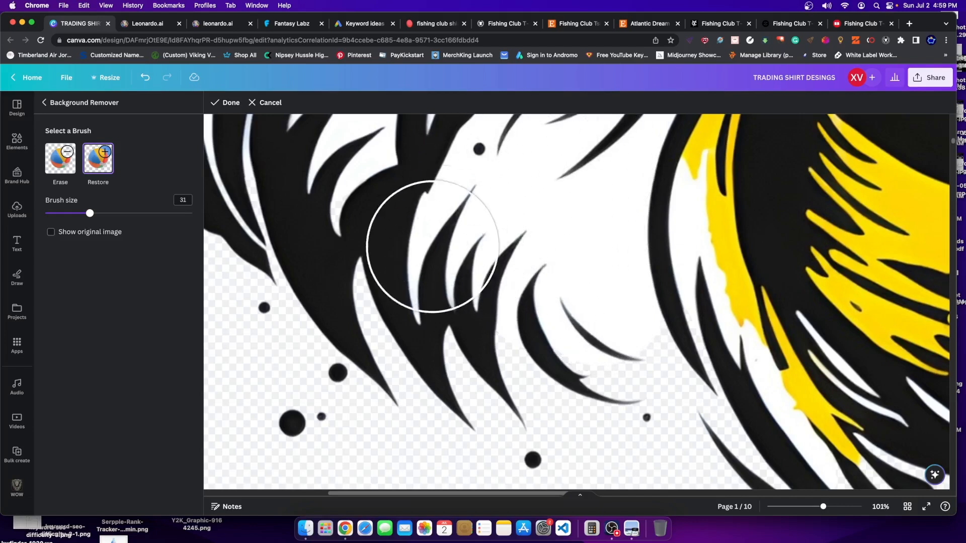
pyautogui.scroll(5, 385, 222)
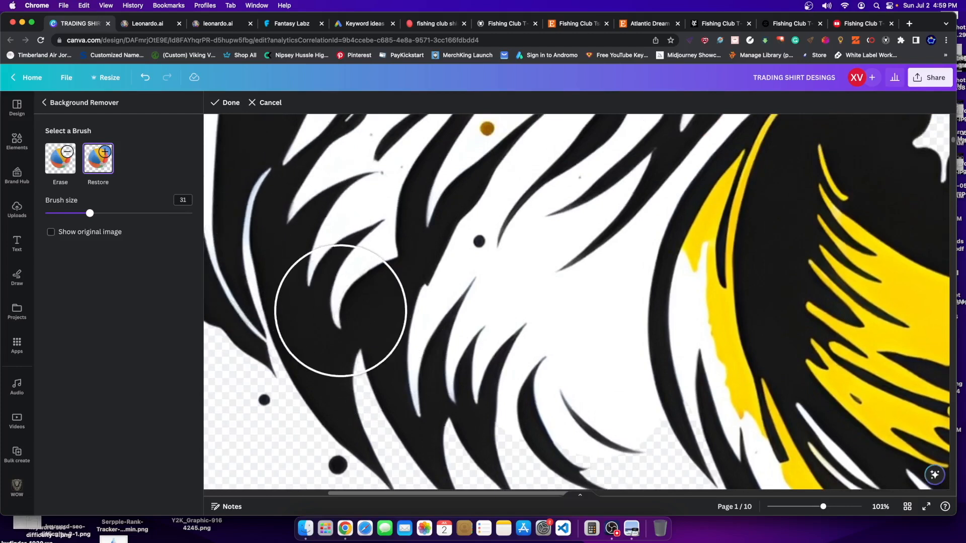
pyautogui.scroll(5, 339, 301)
pyautogui.moveTo(493, 494); pyautogui.dragTo(407, 493)
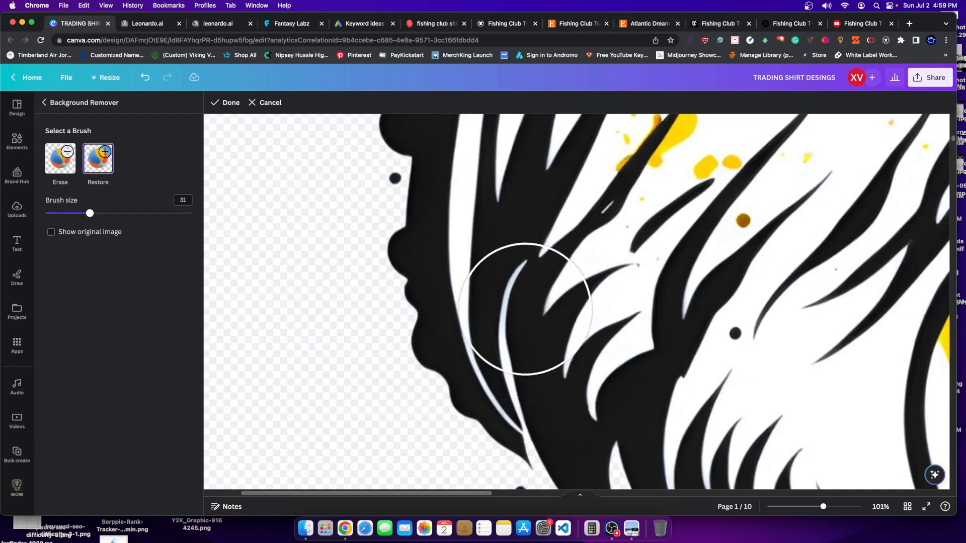
pyautogui.scroll(5, 543, 393)
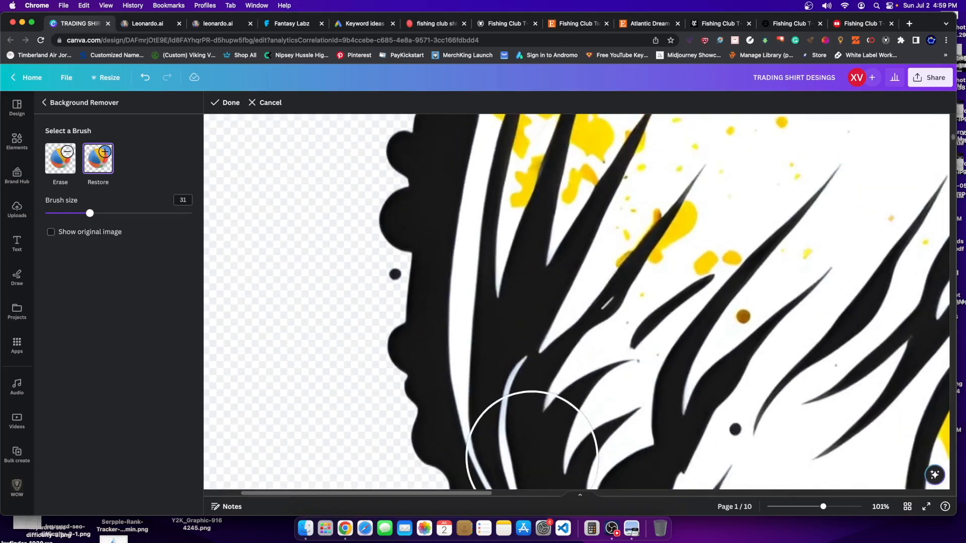
pyautogui.moveTo(823, 507); pyautogui.dragTo(775, 507)
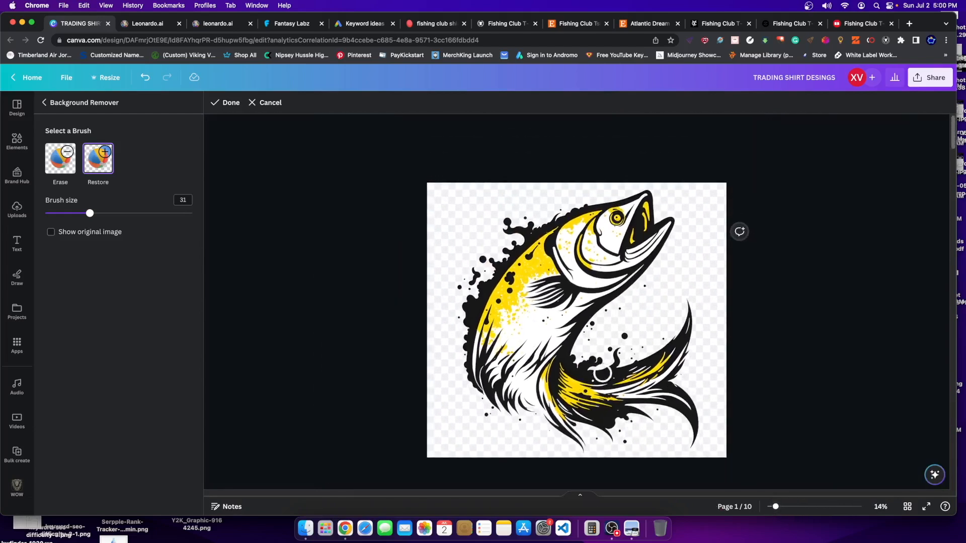
pyautogui.click(228, 103)
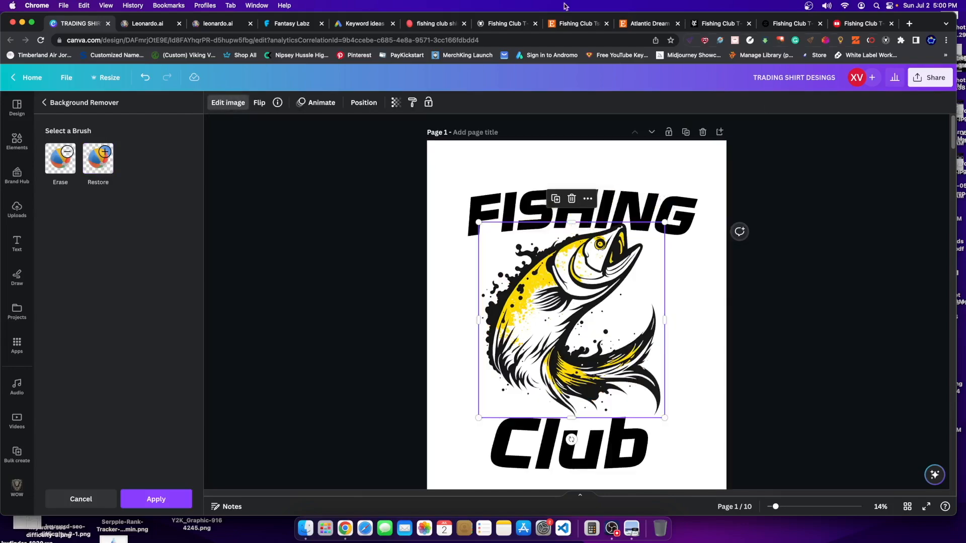
# - Open the yellow fish image's details from the Leonardo.Ai Personal Feed
pyautogui.click(216, 24)
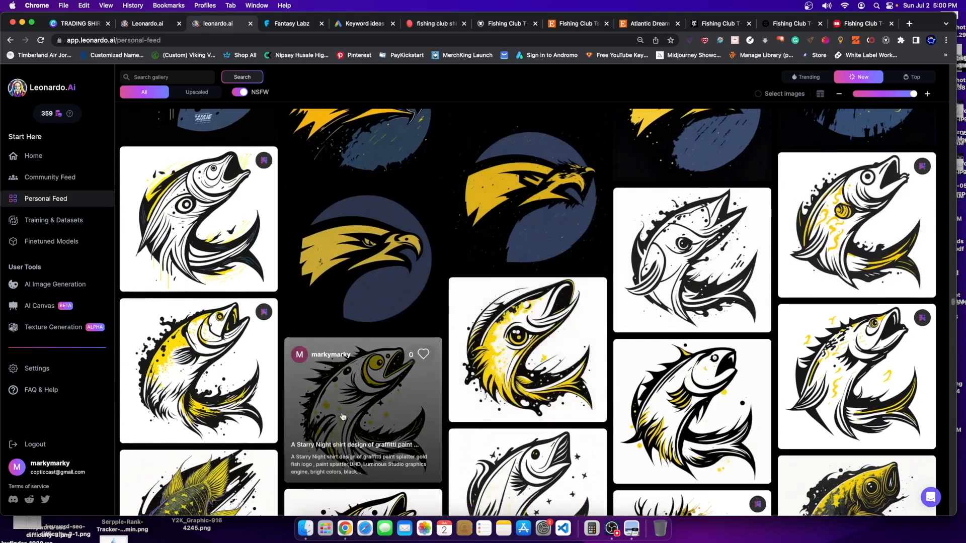
pyautogui.click(78, 23)
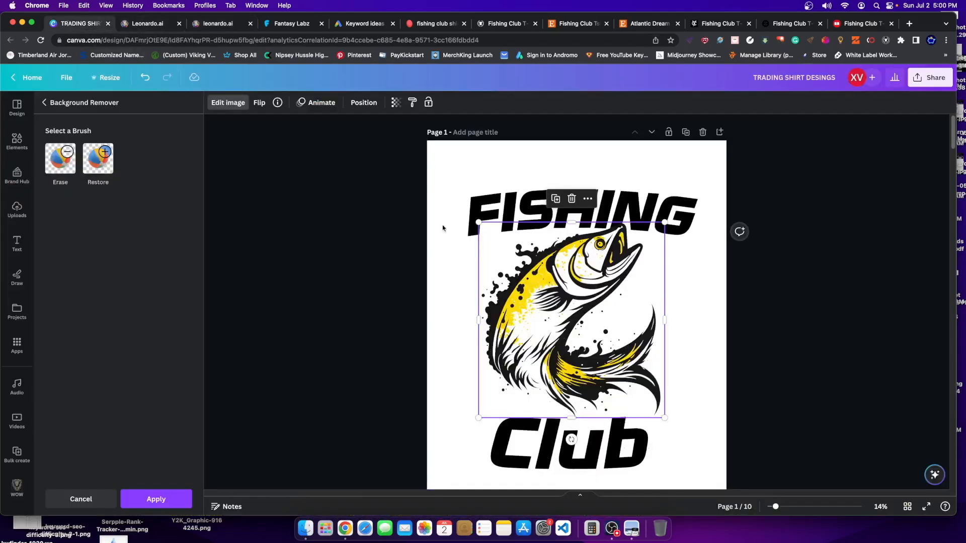
pyautogui.click(220, 25)
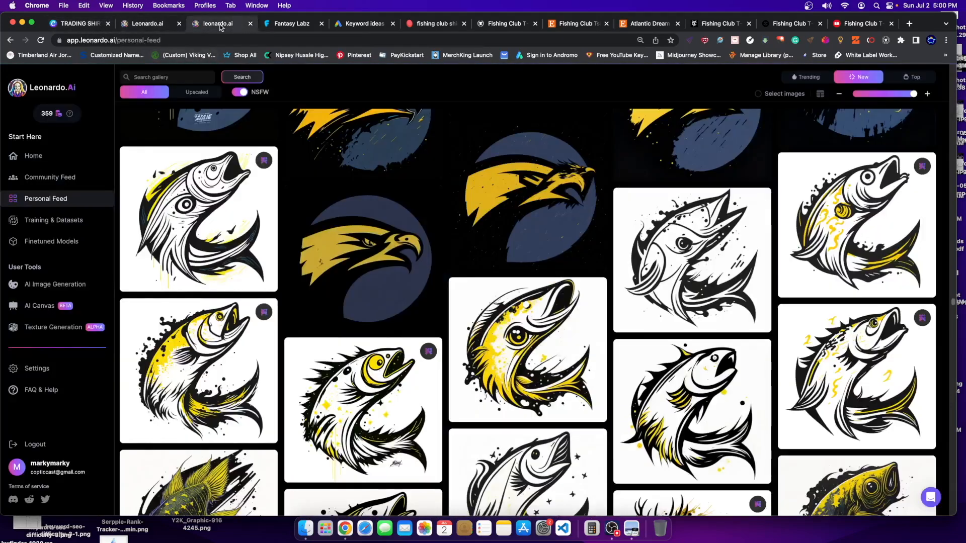
pyautogui.click(162, 342)
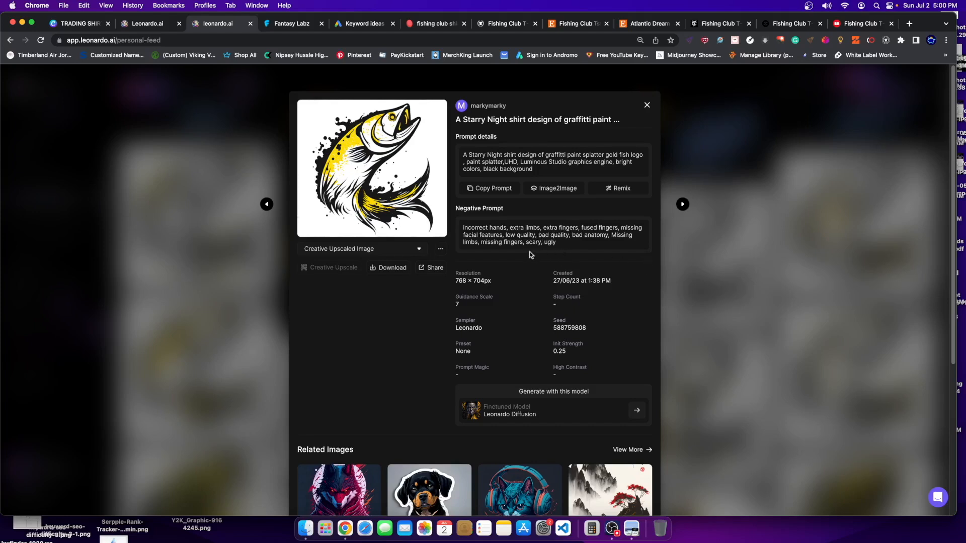
pyautogui.click(101, 24)
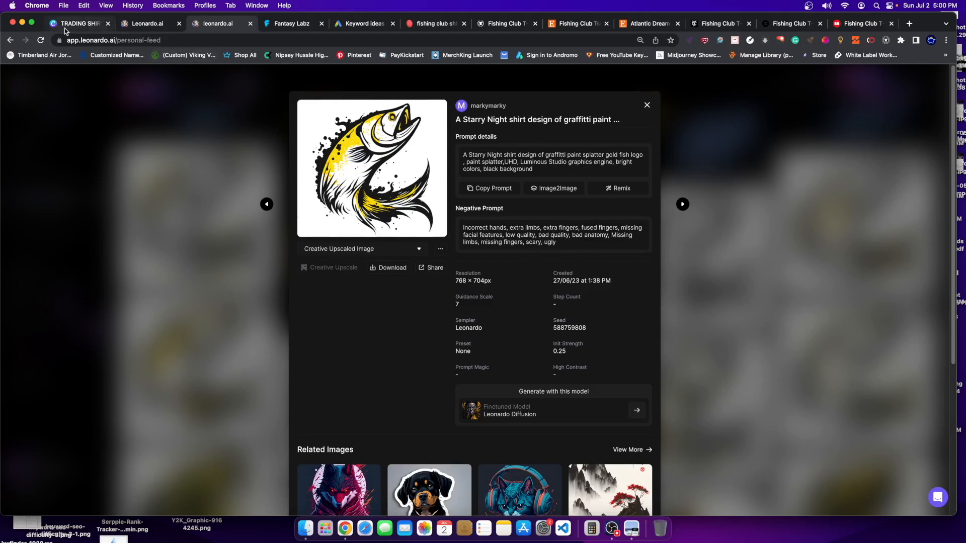
# - Nudge the fish up and left and settle its rotation at about -2°
pyautogui.moveTo(593, 292); pyautogui.dragTo(589, 279)
pyautogui.moveTo(570, 434); pyautogui.dragTo(551, 433)
pyautogui.moveTo(563, 382); pyautogui.dragTo(560, 378)
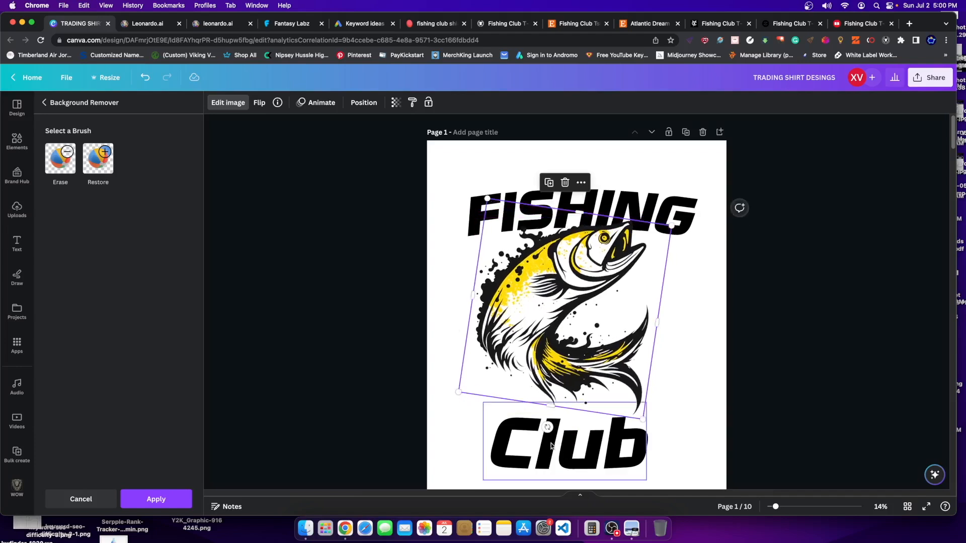
pyautogui.moveTo(549, 429); pyautogui.dragTo(562, 422)
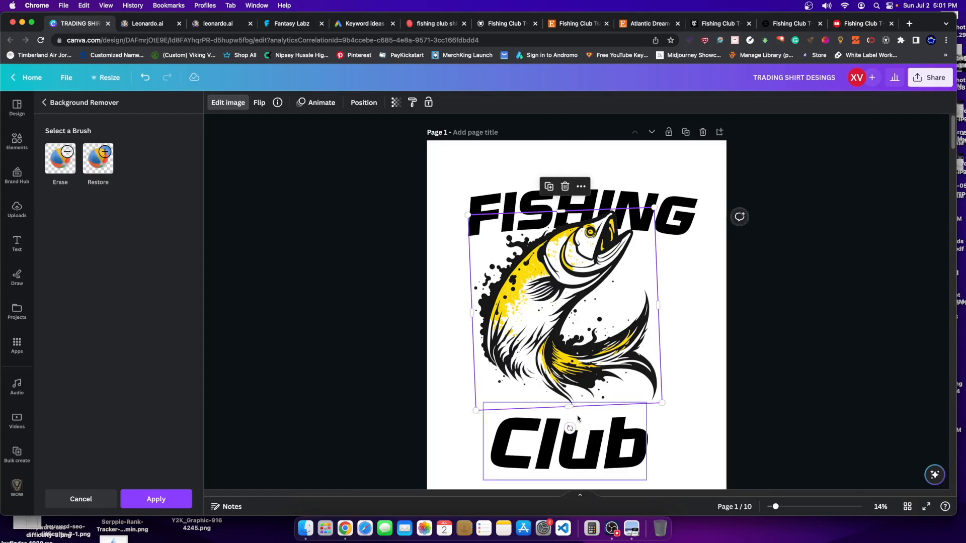
# - Make the page background red
pyautogui.click(279, 134)
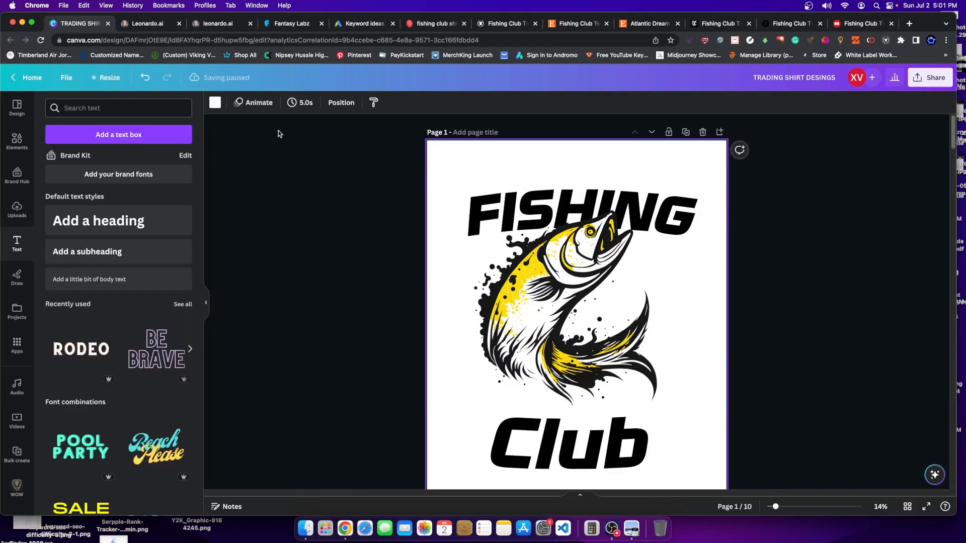
pyautogui.click(215, 103)
pyautogui.click(182, 160)
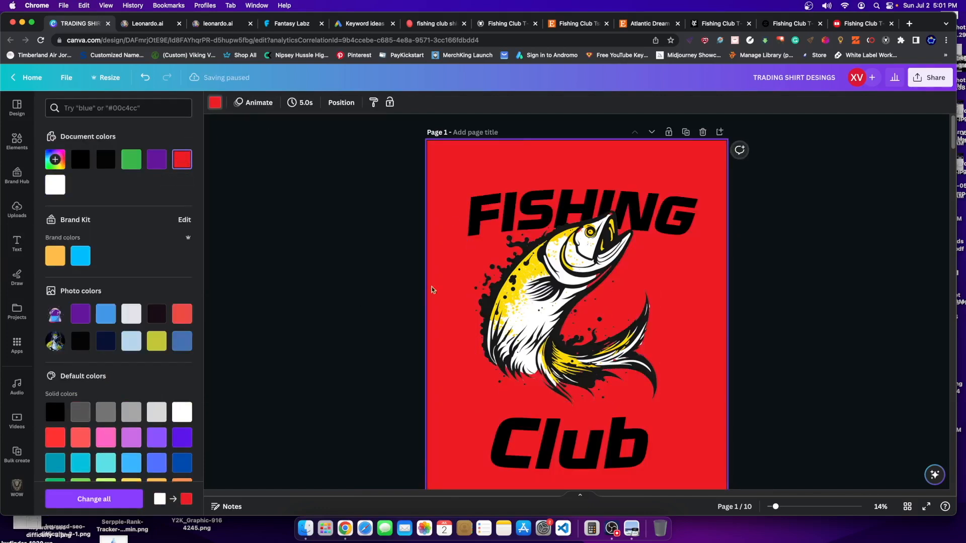
# - Run BG Remover on the fish image and open its touch-up brushes
pyautogui.click(601, 276)
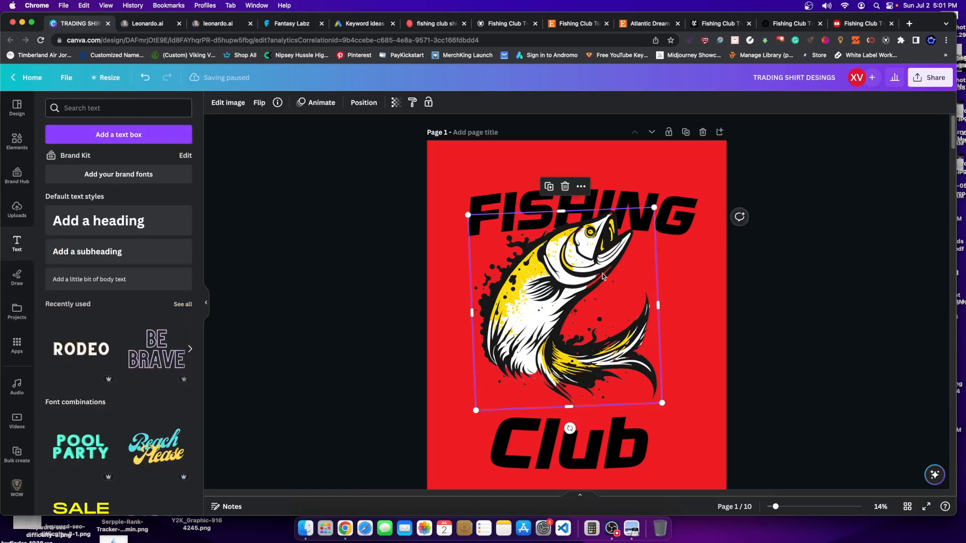
pyautogui.click(228, 103)
pyautogui.click(79, 333)
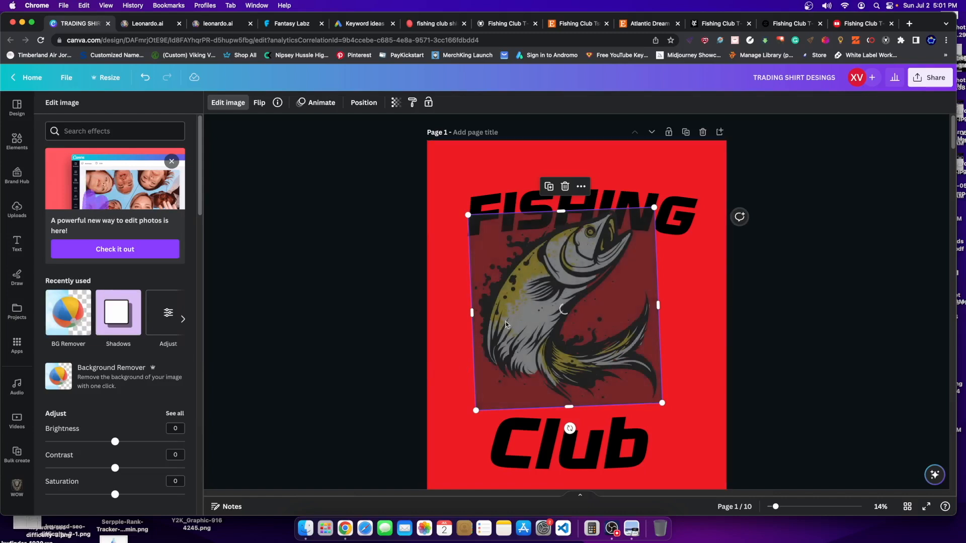
pyautogui.click(104, 387)
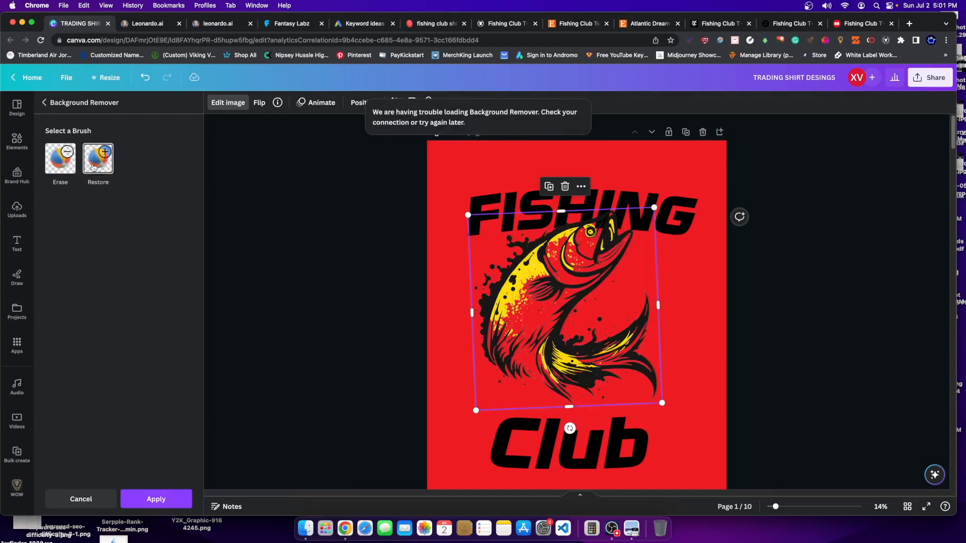
pyautogui.click(93, 162)
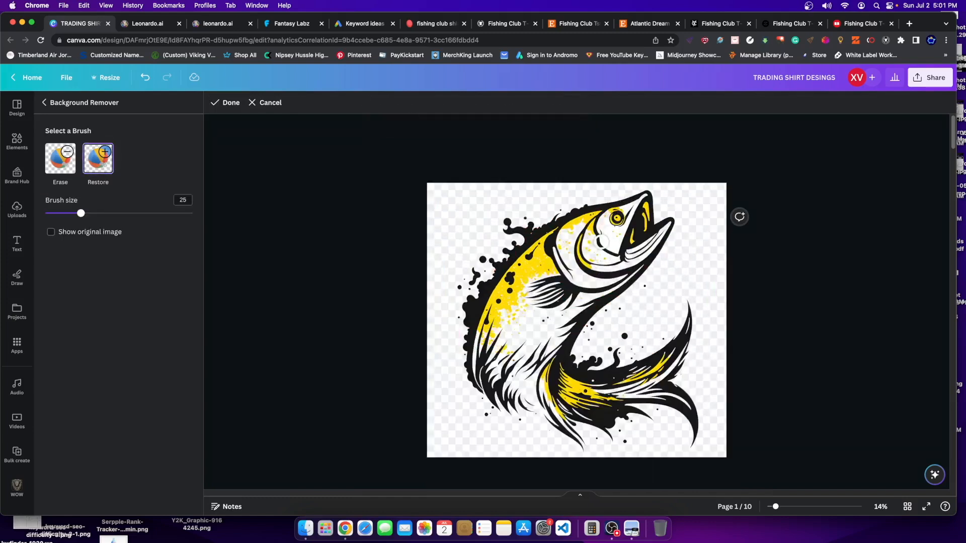
pyautogui.moveTo(110, 211); pyautogui.dragTo(122, 213)
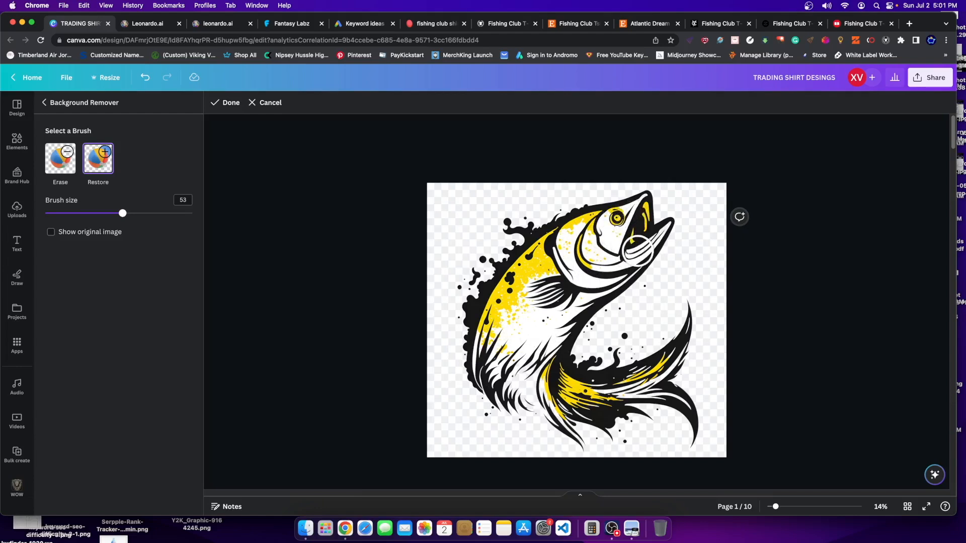
pyautogui.moveTo(85, 213); pyautogui.dragTo(60, 214)
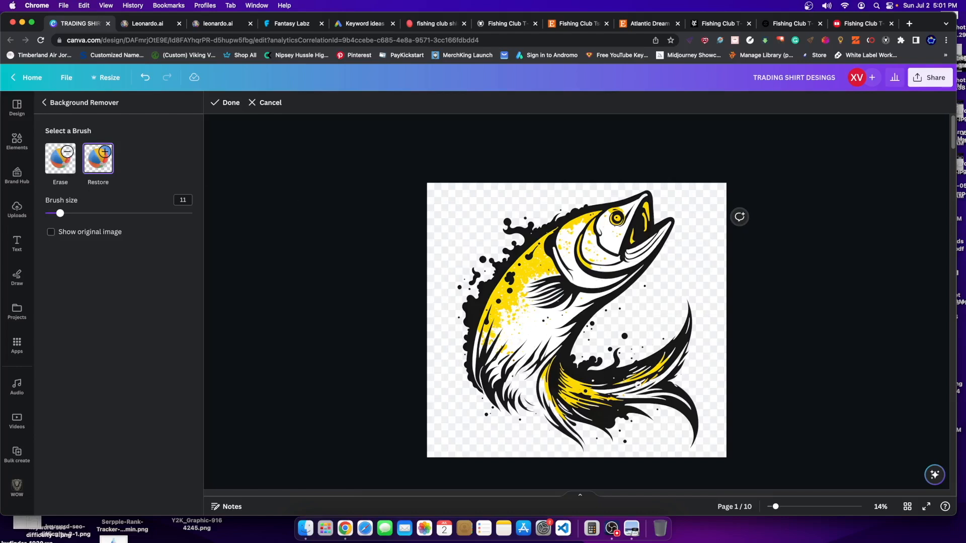
pyautogui.click(216, 107)
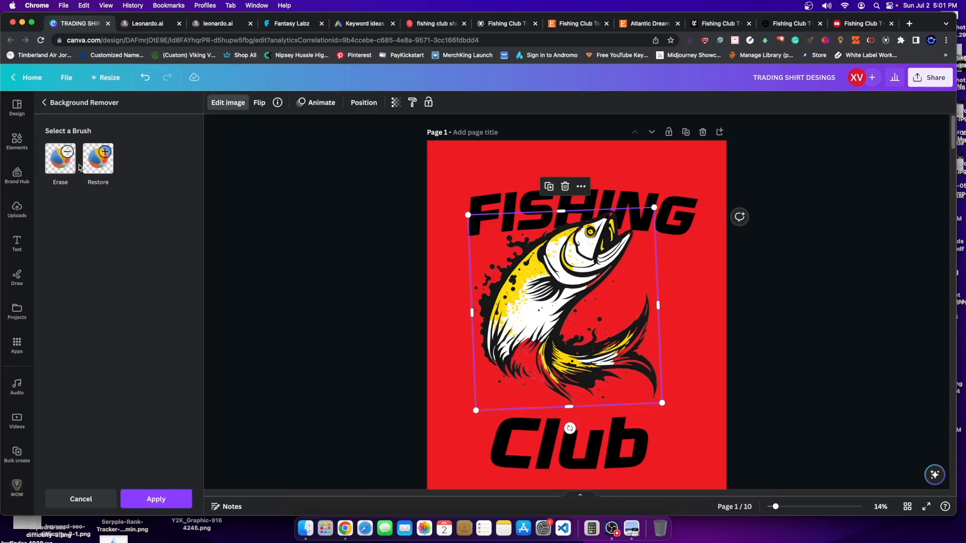
# - Do four rounds of Restore brush touch-ups on the fish, then close Background Remover
pyautogui.click(98, 158)
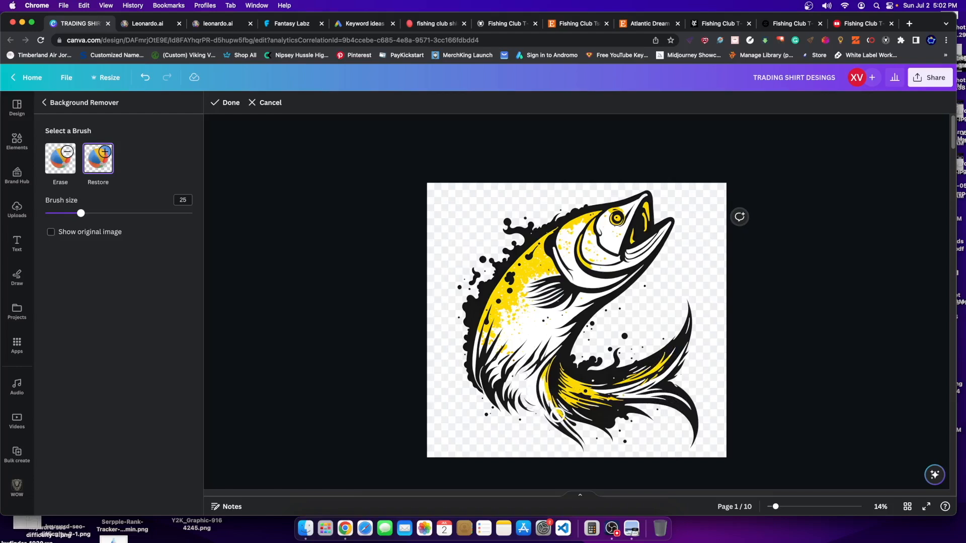
pyautogui.click(221, 105)
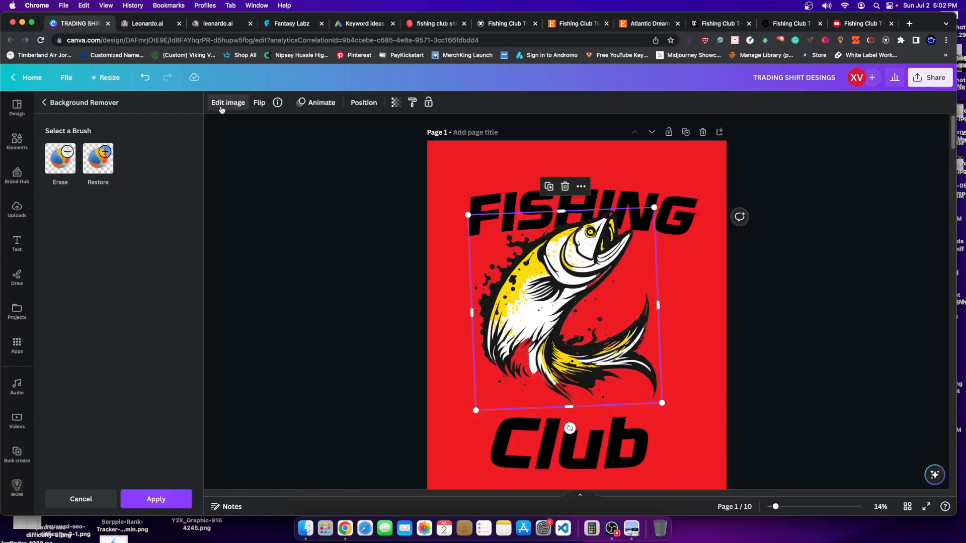
pyautogui.click(99, 158)
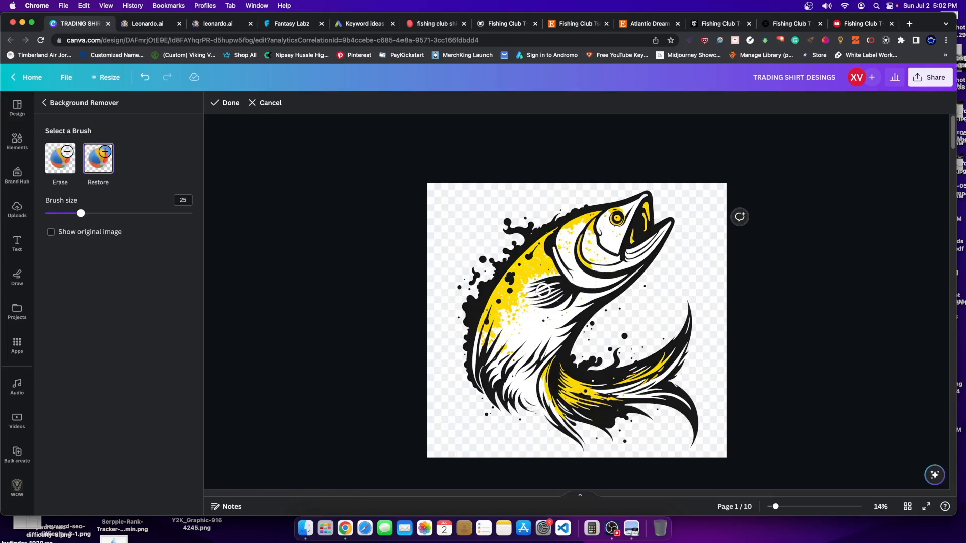
pyautogui.click(224, 104)
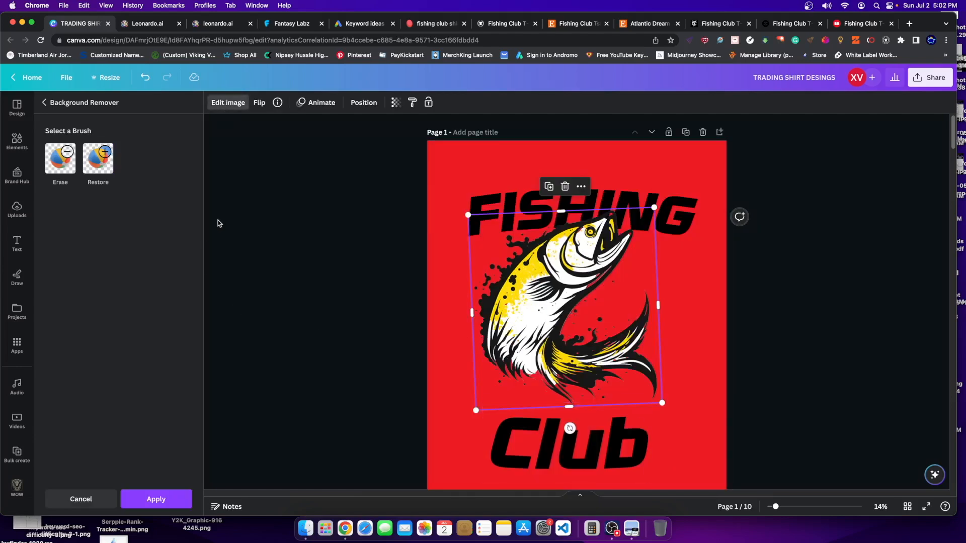
pyautogui.click(90, 165)
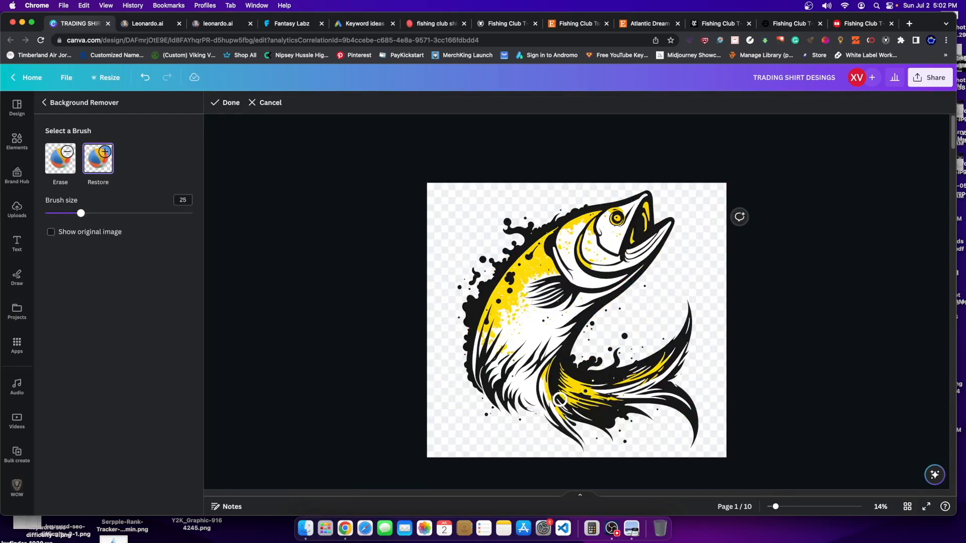
pyautogui.click(220, 104)
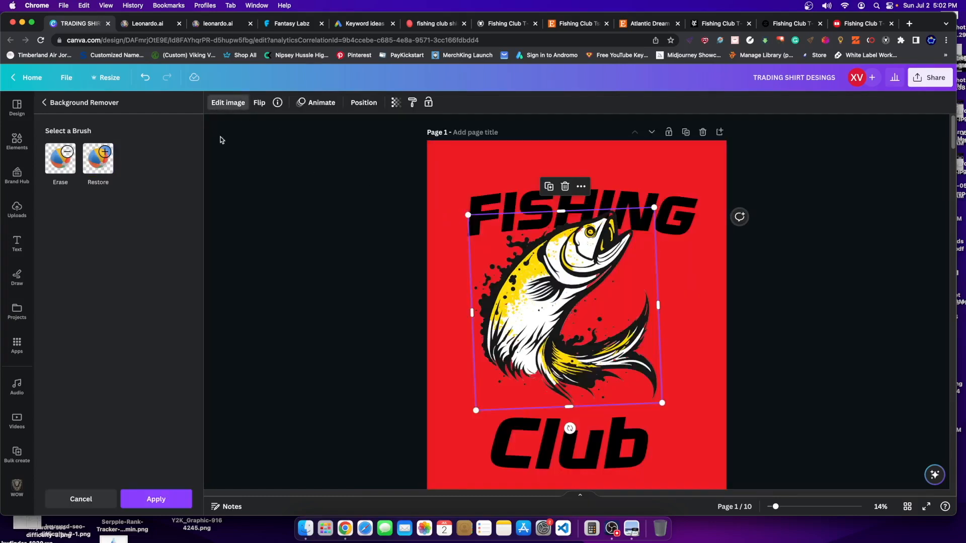
pyautogui.click(99, 160)
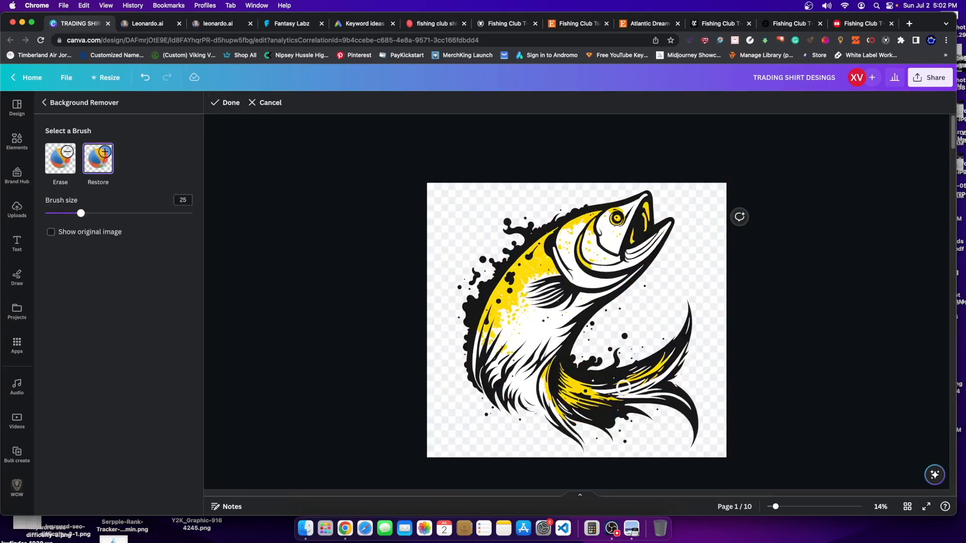
pyautogui.click(234, 103)
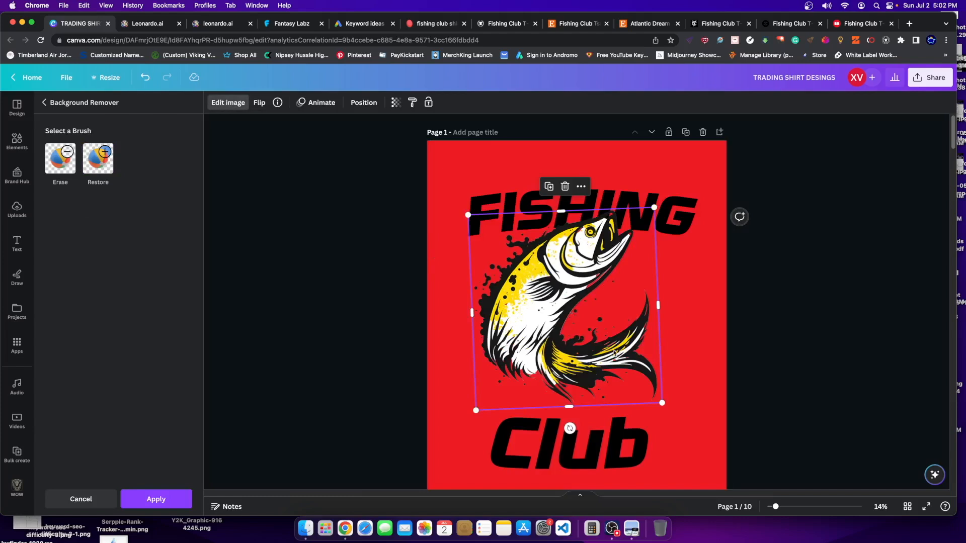
pyautogui.click(228, 106)
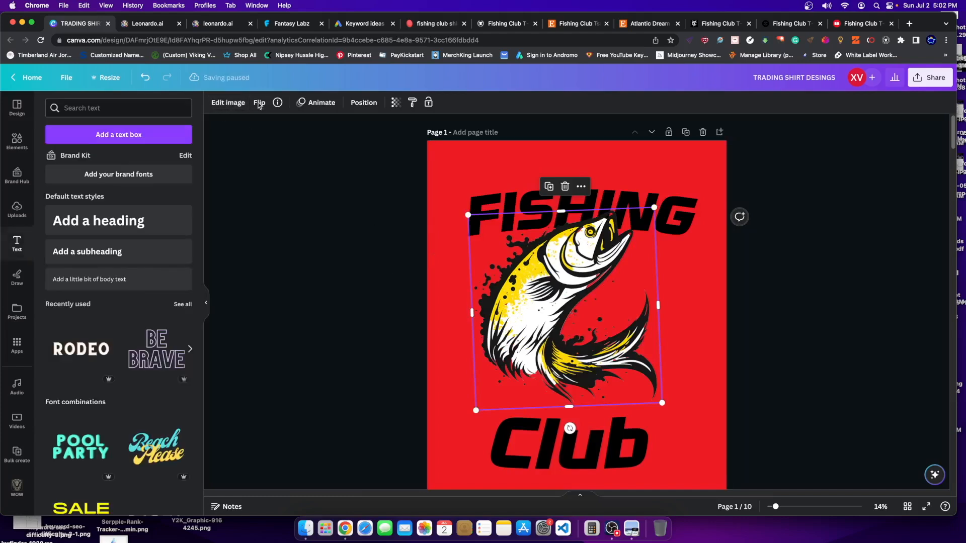
# - Delete the fish image from the page and show the Uploads panel
pyautogui.moveTo(502, 281)
pyautogui.mouseDown()
pyautogui.moveTo(485, 310)
pyautogui.moveTo(486, 277)
pyautogui.mouseUp()
pyautogui.press('Delete')
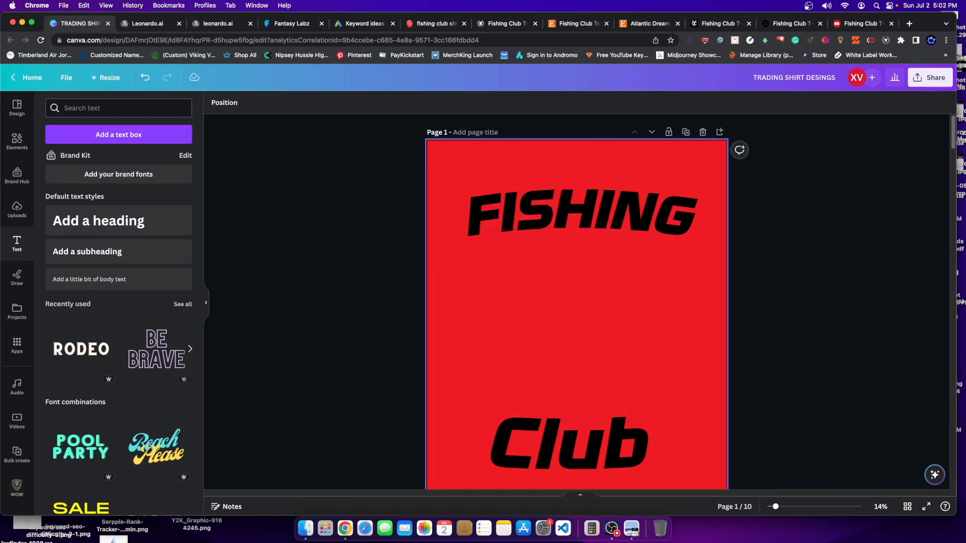
pyautogui.click(18, 140)
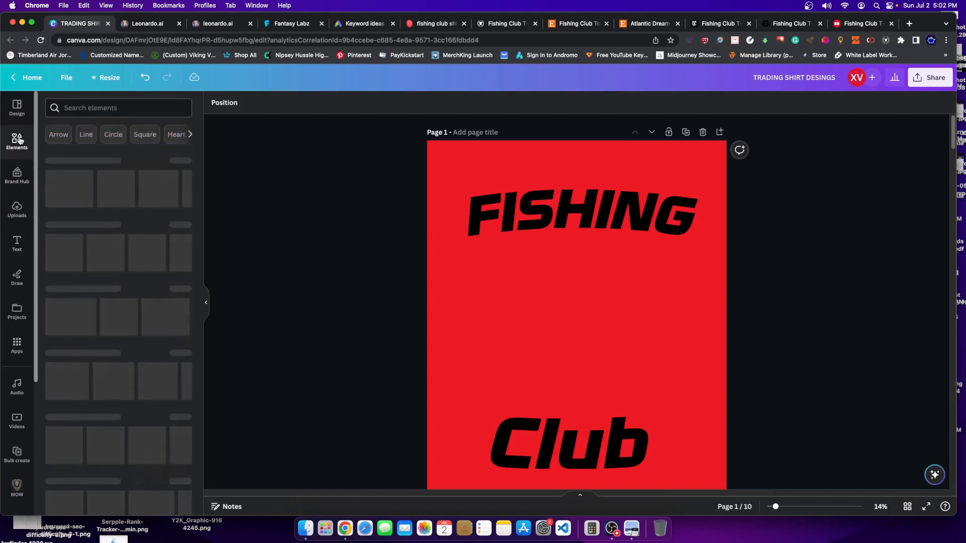
pyautogui.click(20, 218)
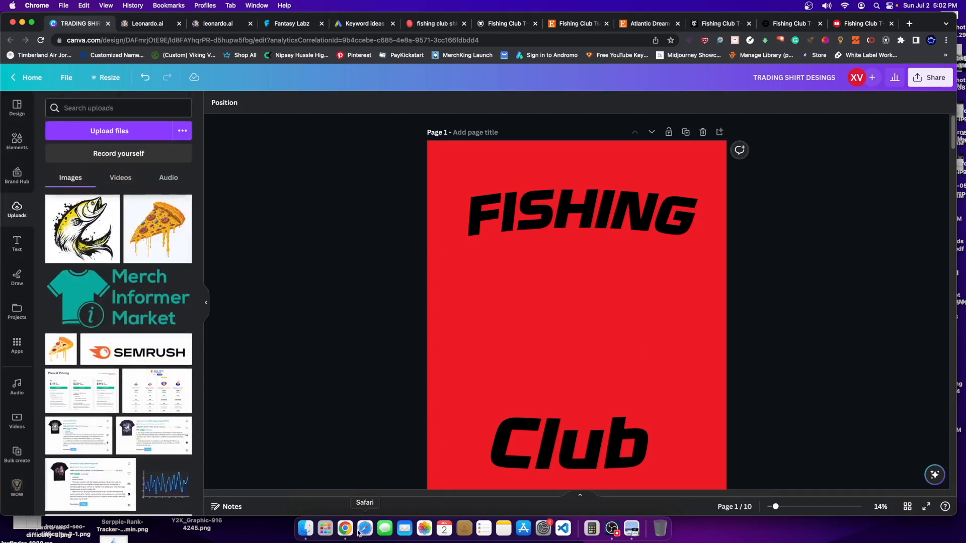
pyautogui.click(324, 536)
# - Launch GIMP and open the leaping fish JPG by dragging it in from Finder
pyautogui.write('gimp')
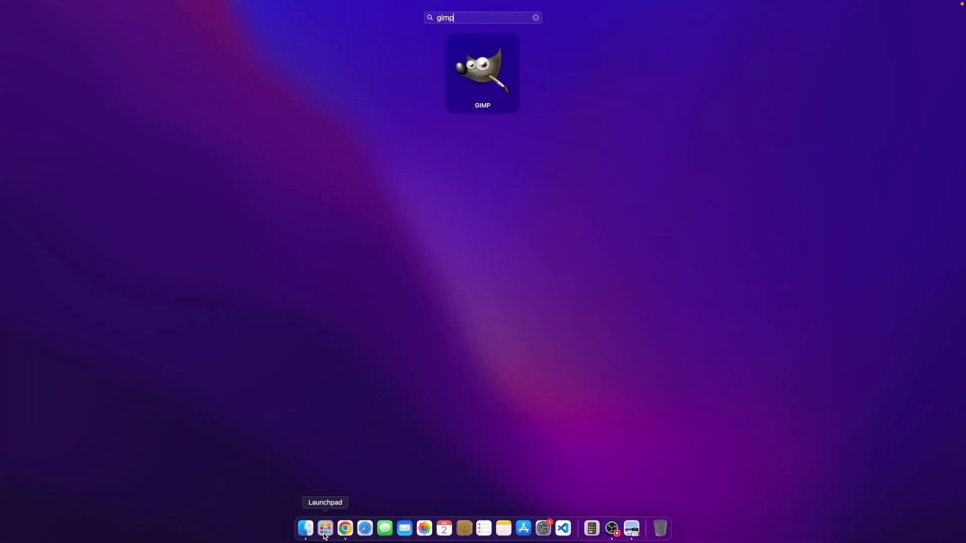
pyautogui.press('Return')
pyautogui.click(668, 373)
pyautogui.press('Delete')
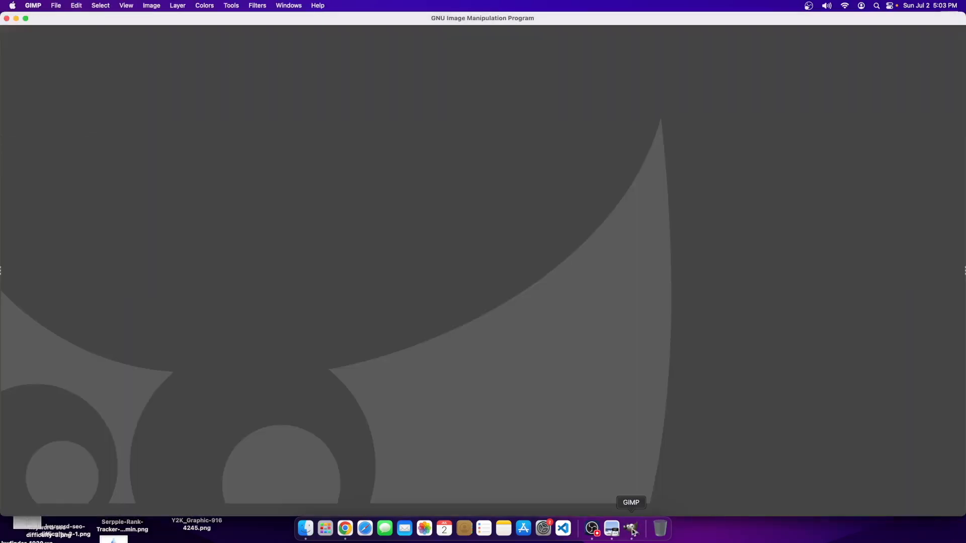
pyautogui.click(306, 529)
pyautogui.moveTo(456, 227); pyautogui.dragTo(271, 240)
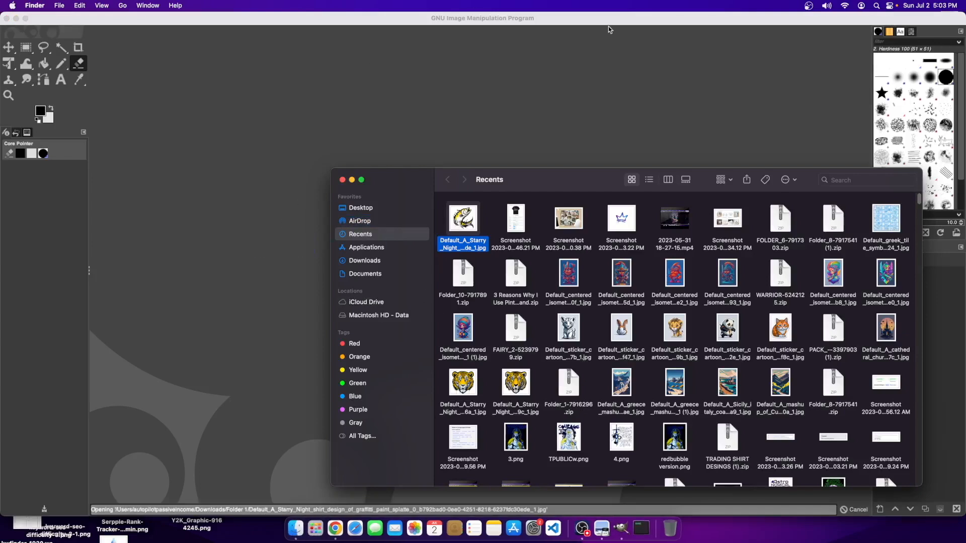
pyautogui.click(600, 22)
# - Try Fuzzy Select and Eraser on the white background, undo both, and choose the Paintbrush
pyautogui.click(61, 48)
pyautogui.click(311, 115)
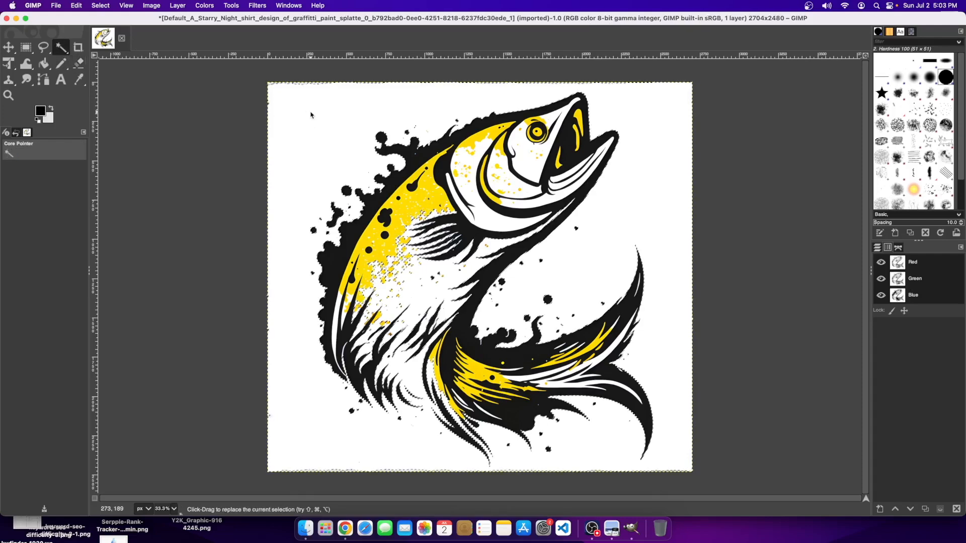
pyautogui.click(78, 63)
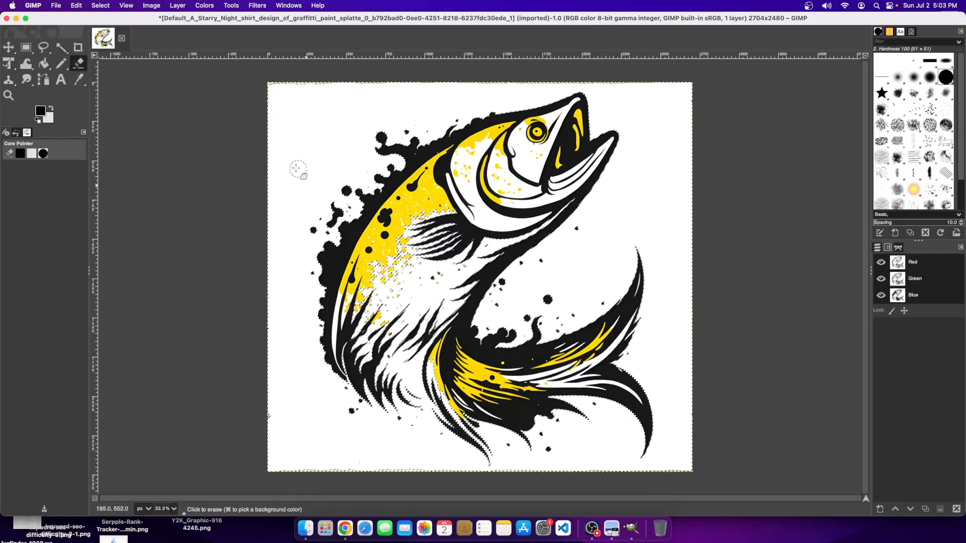
pyautogui.moveTo(296, 103)
pyautogui.mouseDown()
pyautogui.moveTo(473, 106)
pyautogui.moveTo(299, 93)
pyautogui.mouseUp()
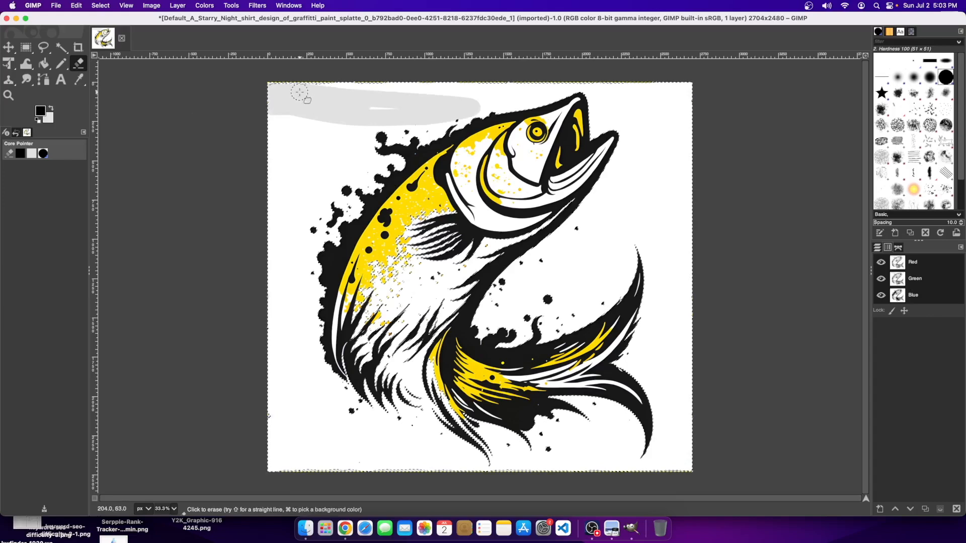
pyautogui.press('super+z')
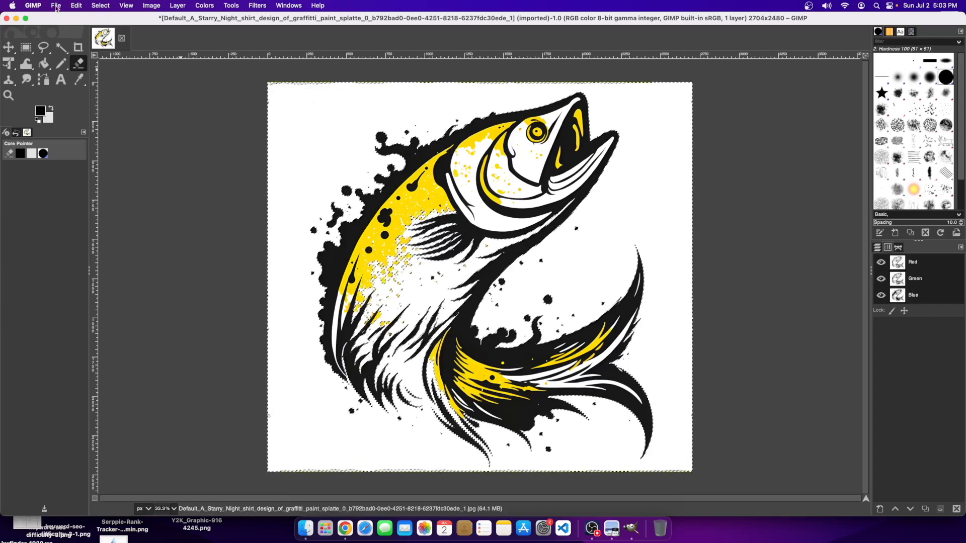
pyautogui.press('super+z')
pyautogui.press('super+z')
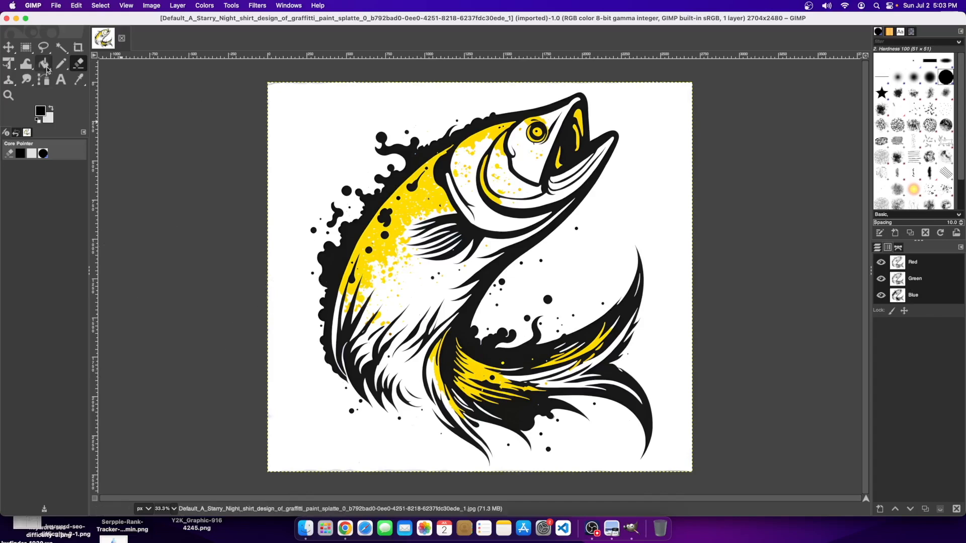
pyautogui.click(61, 64)
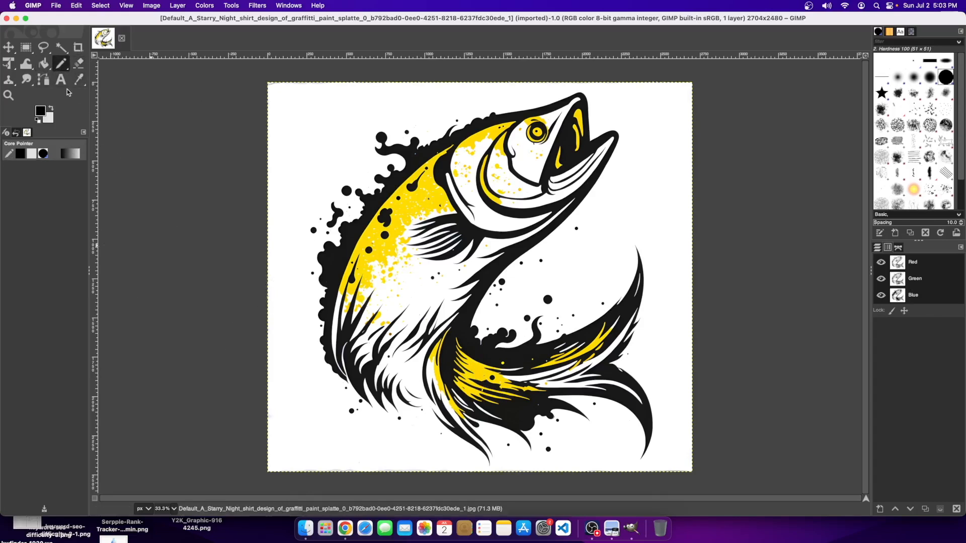
pyautogui.click(101, 6)
pyautogui.click(237, 43)
pyautogui.moveTo(196, 18); pyautogui.dragTo(255, 19)
# - Zoom to 100% and draw a 1-pixel pencil line extending the tail's fin stroke
pyautogui.click(44, 14)
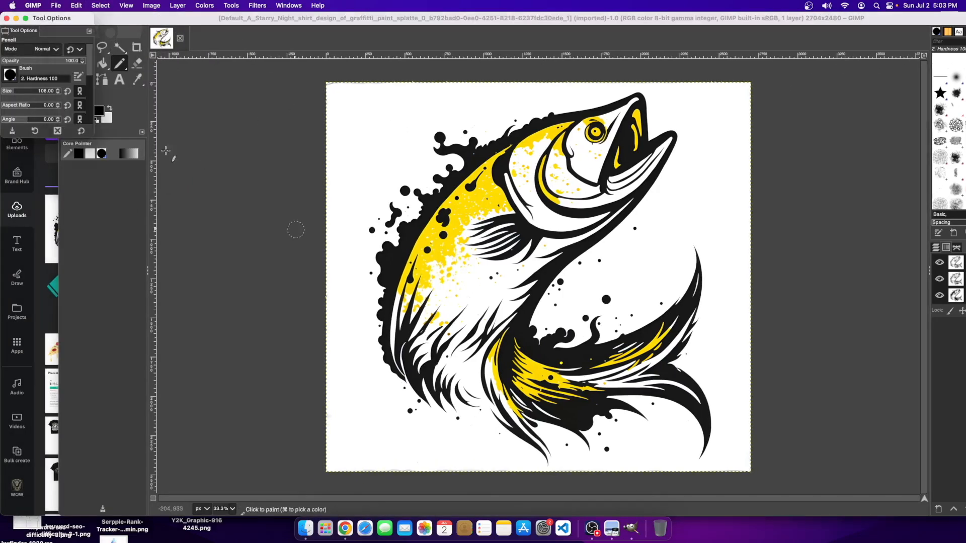
pyautogui.moveTo(5, 95); pyautogui.dragTo(4, 96)
pyautogui.click(232, 508)
pyautogui.click(224, 466)
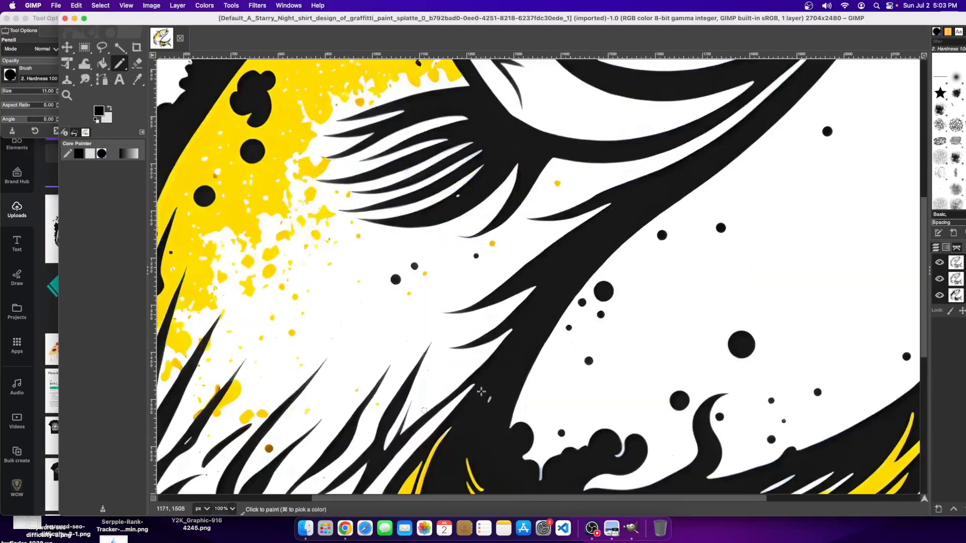
pyautogui.scroll(-3, 303, 233)
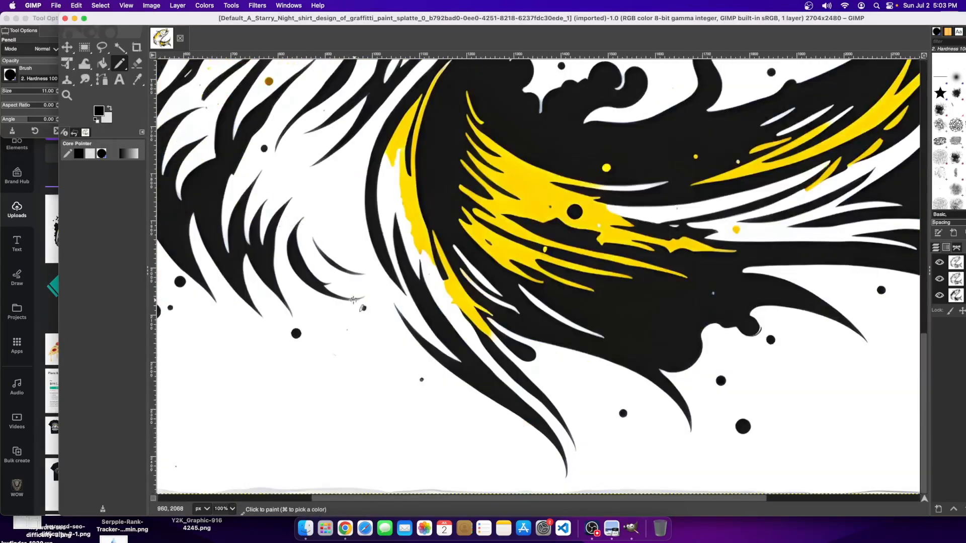
pyautogui.click(3, 90)
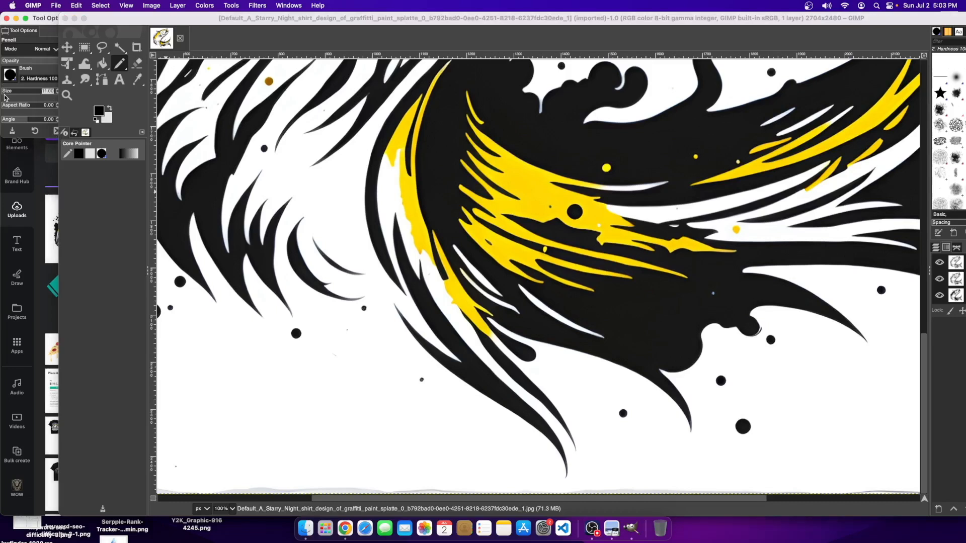
pyautogui.moveTo(3, 93); pyautogui.dragTo(1, 93)
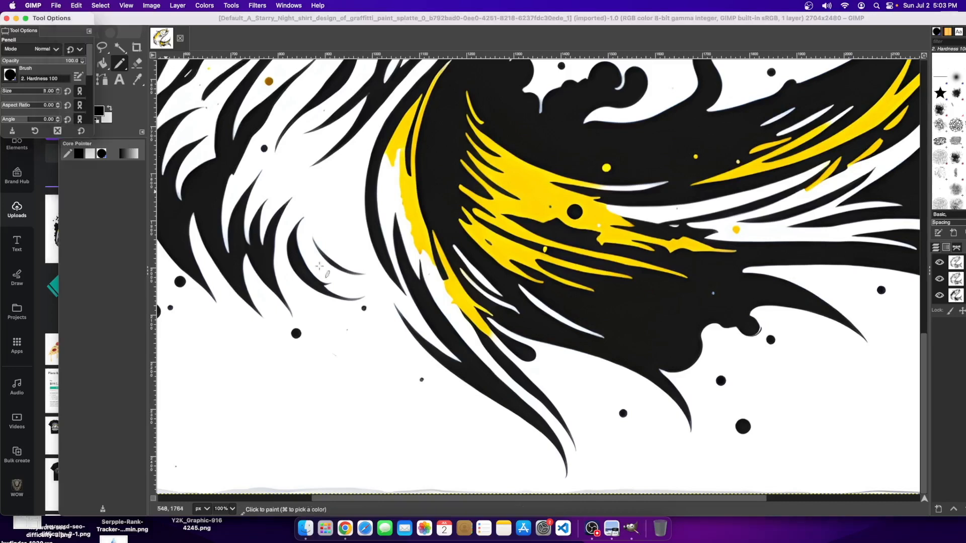
pyautogui.click(342, 301)
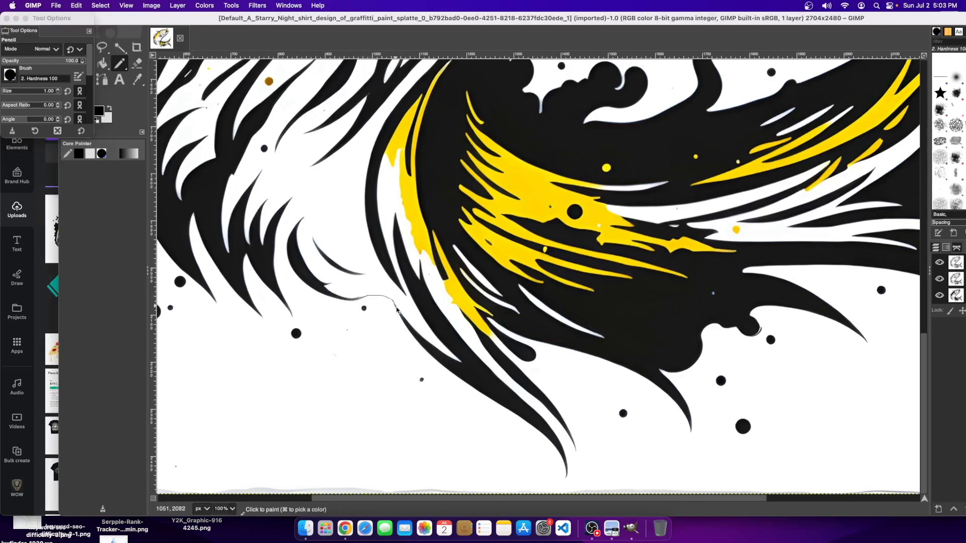
pyautogui.moveTo(403, 316); pyautogui.dragTo(407, 321)
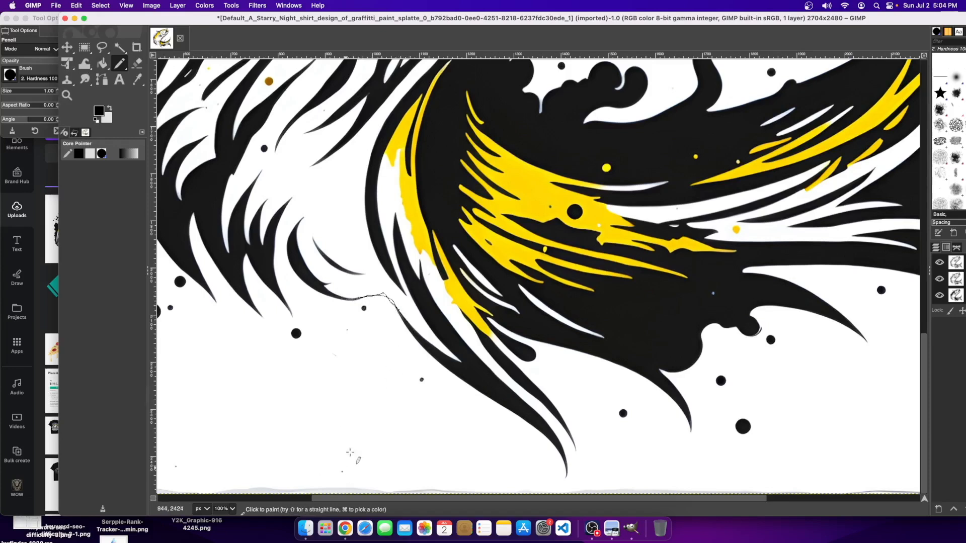
# - Check the whole fish, then zoom back in and pencil a thin stroke up from the line's end
pyautogui.click(230, 509)
pyautogui.click(225, 488)
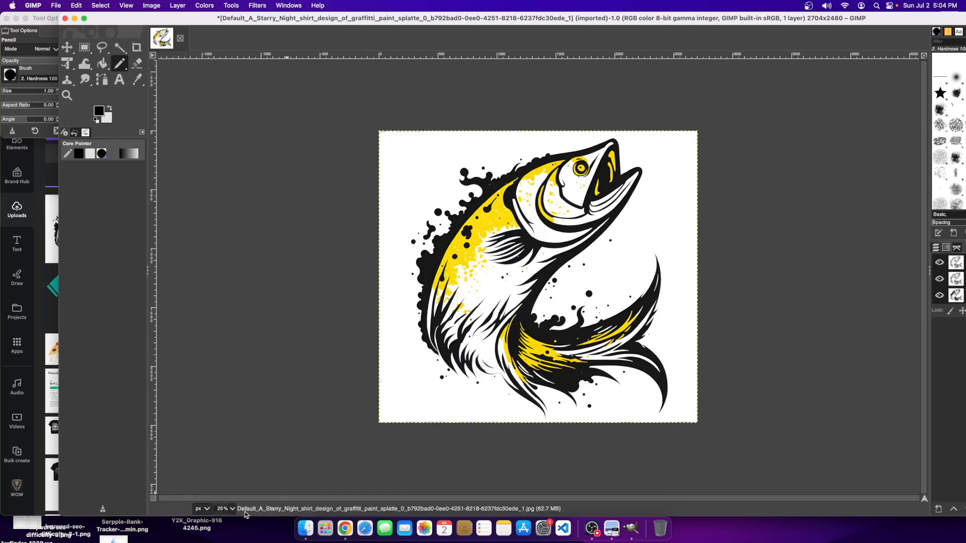
pyautogui.click(230, 509)
pyautogui.click(224, 463)
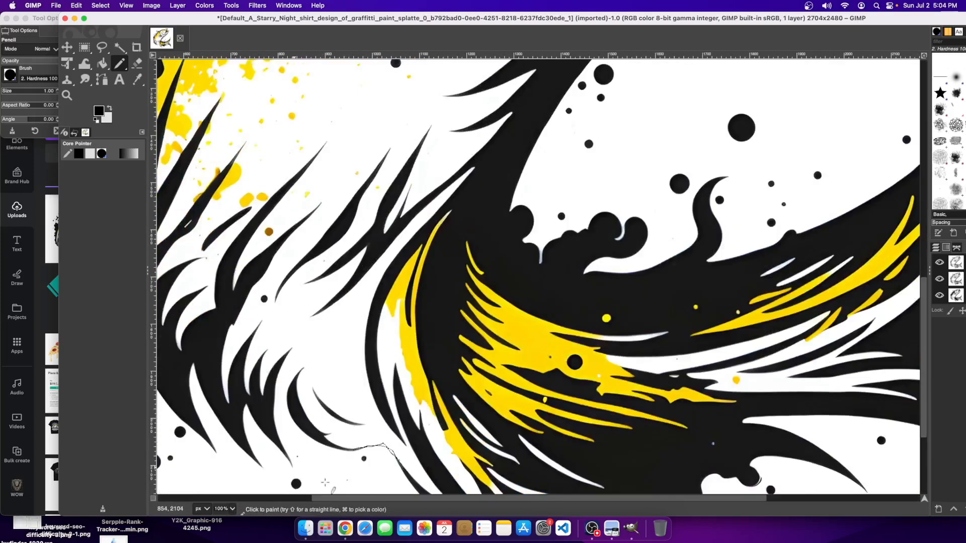
pyautogui.hscroll(-5, 381, 349)
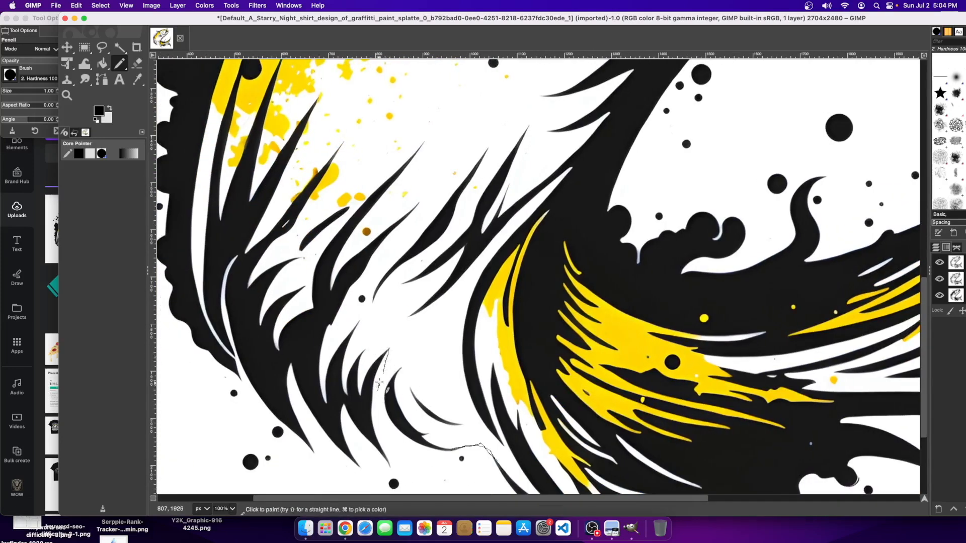
pyautogui.moveTo(370, 400); pyautogui.dragTo(392, 377)
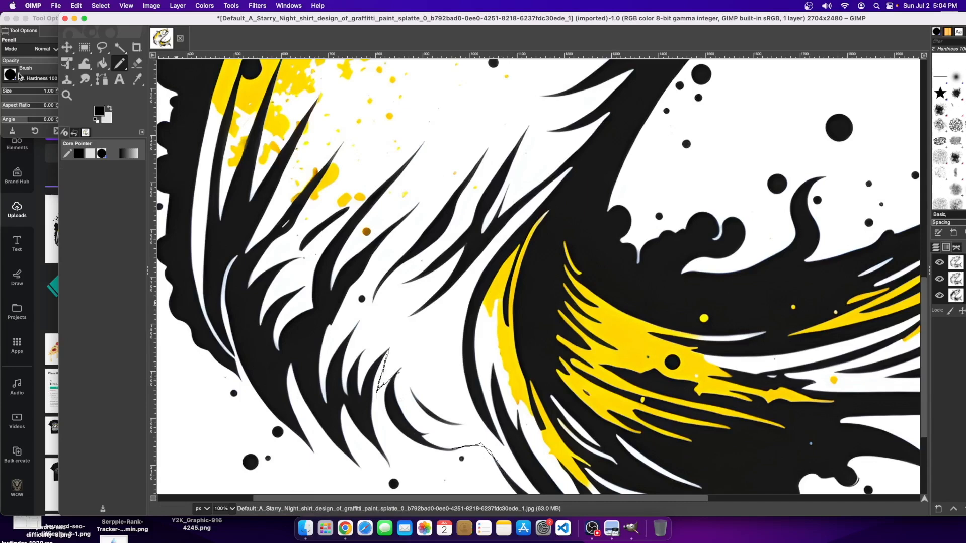
# - Airbrush over the scribbled tail line with a Hardness 050 brush at size 9
pyautogui.click(137, 79)
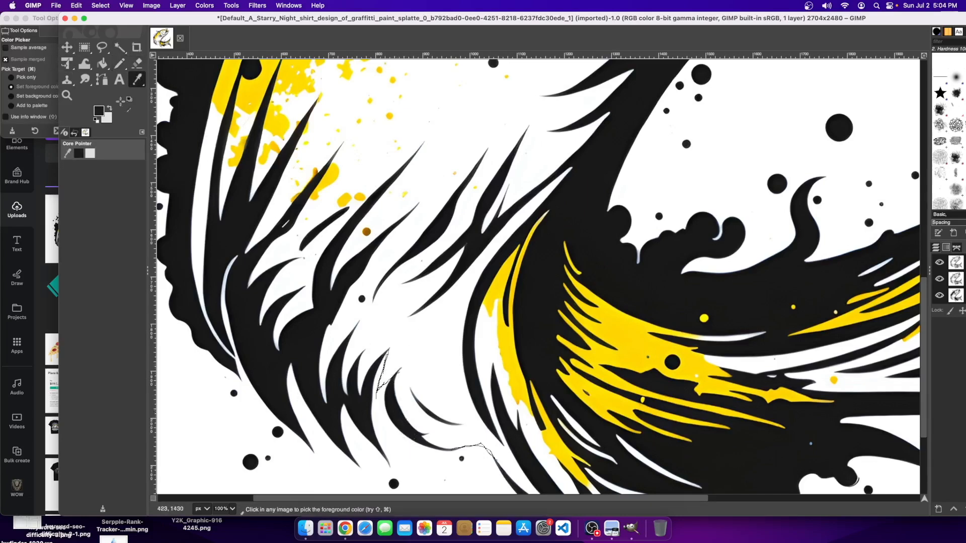
pyautogui.click(120, 66)
pyautogui.click(155, 94)
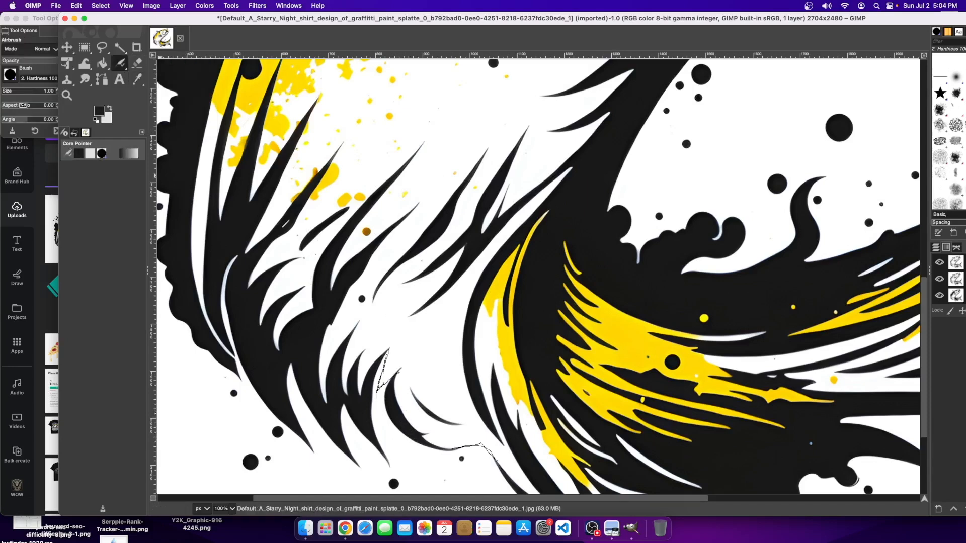
pyautogui.click(11, 76)
pyautogui.click(12, 81)
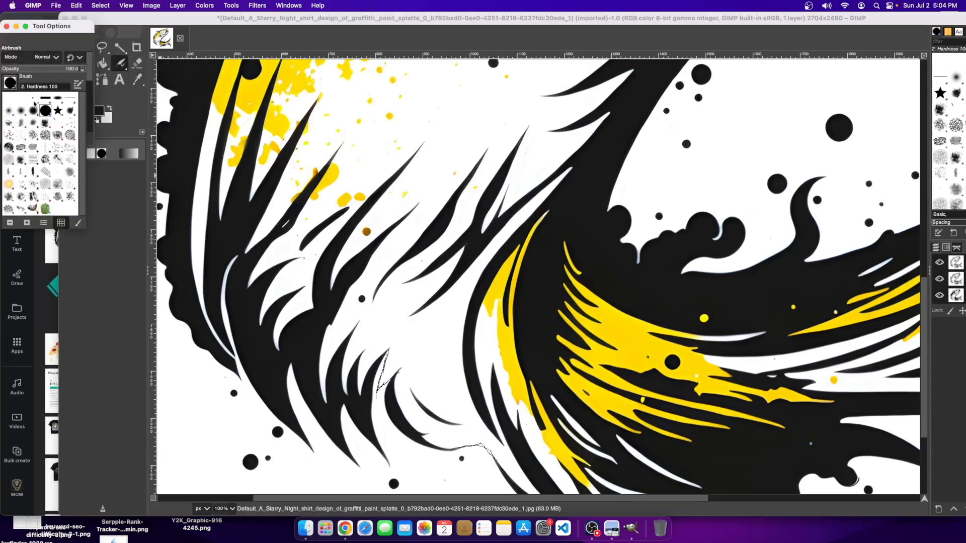
pyautogui.click(21, 110)
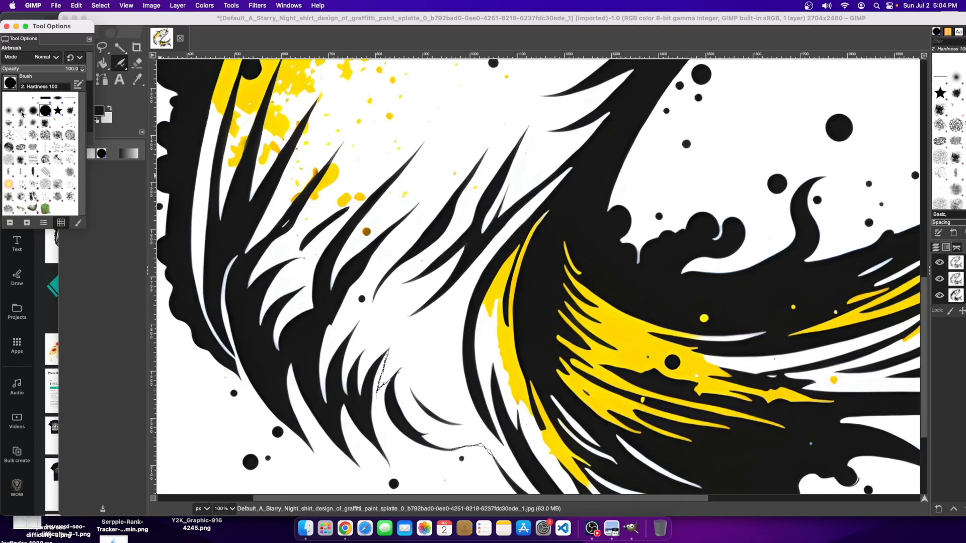
pyautogui.click(130, 200)
pyautogui.moveTo(8, 99); pyautogui.dragTo(0, 99)
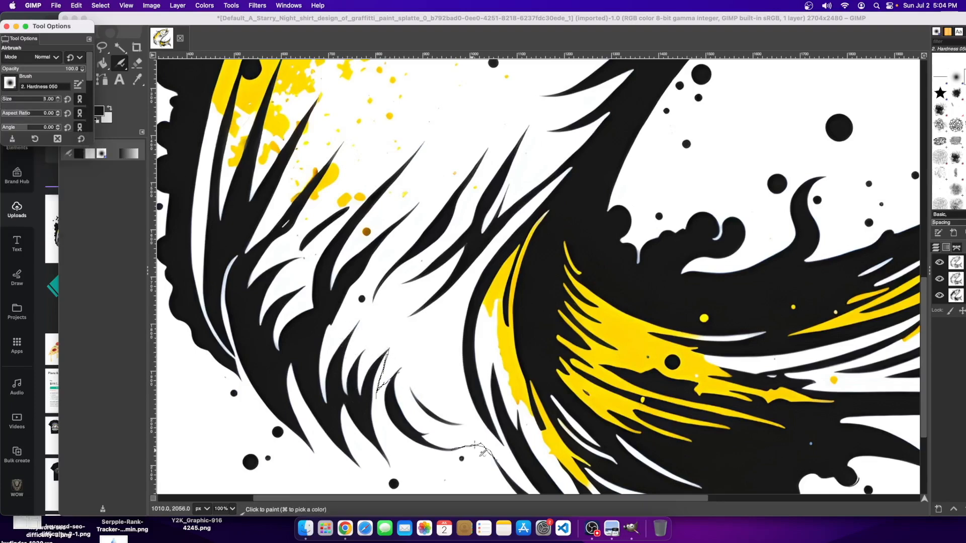
pyautogui.click(98, 180)
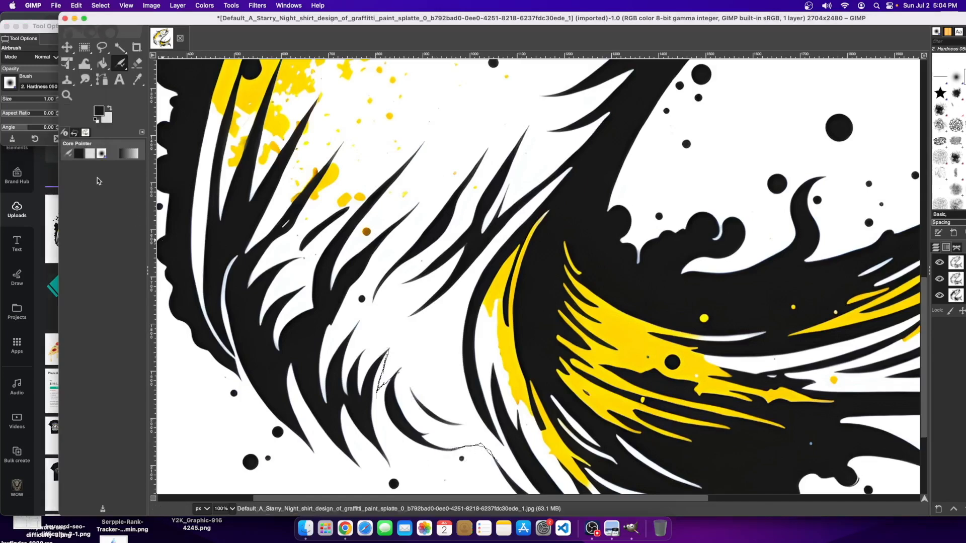
pyautogui.click(3, 99)
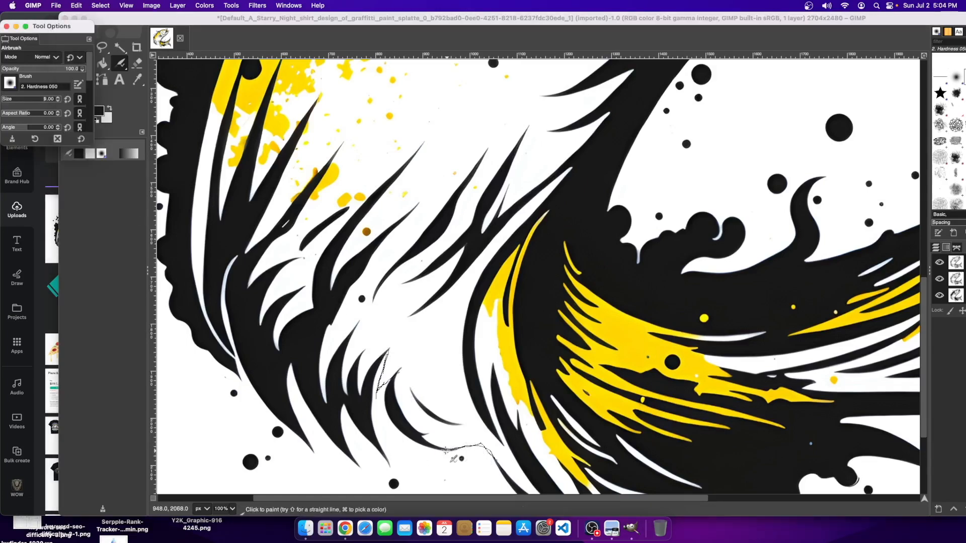
pyautogui.click(455, 457)
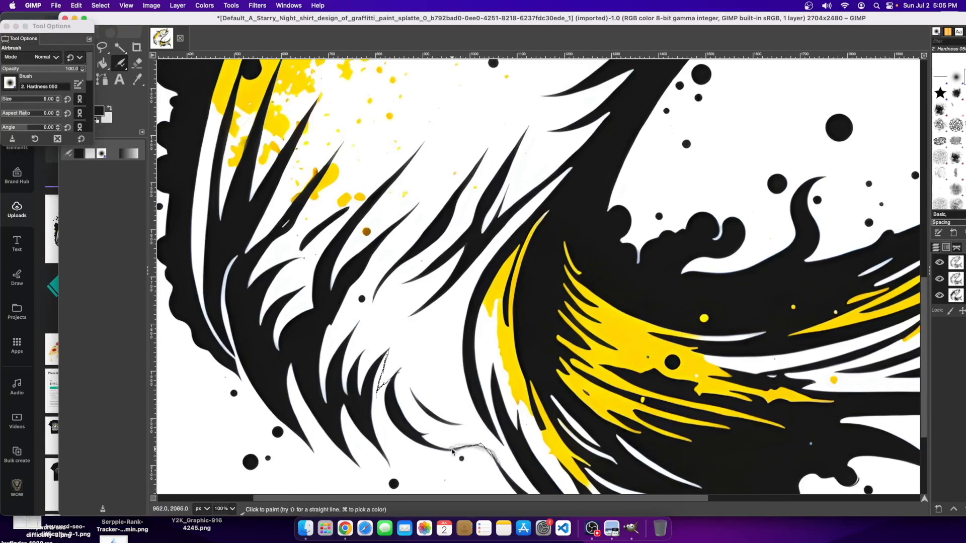
pyautogui.moveTo(489, 452); pyautogui.dragTo(496, 460)
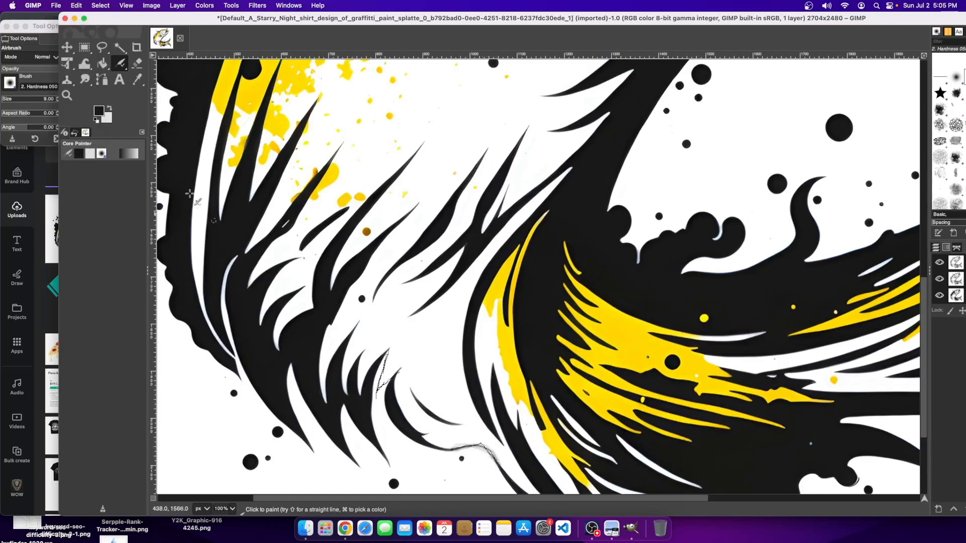
# - Use the Paintbrush to darken and extend the scribbled line and the fin spike strokes
pyautogui.moveTo(121, 67)
pyautogui.mouseDown()
pyautogui.moveTo(142, 94)
pyautogui.moveTo(151, 63)
pyautogui.mouseUp()
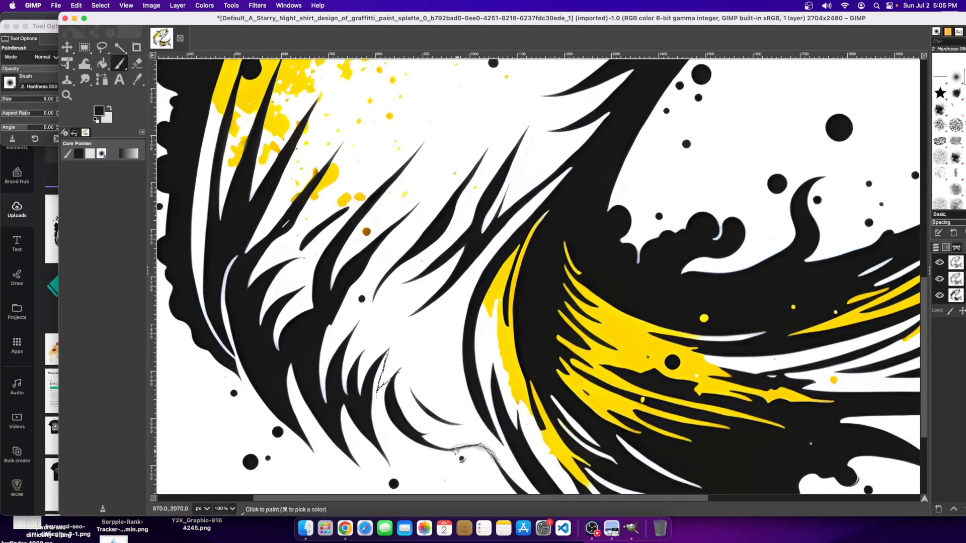
pyautogui.moveTo(466, 446)
pyautogui.mouseDown()
pyautogui.moveTo(499, 465)
pyautogui.moveTo(462, 448)
pyautogui.mouseUp()
pyautogui.scroll(-5, 547, 469)
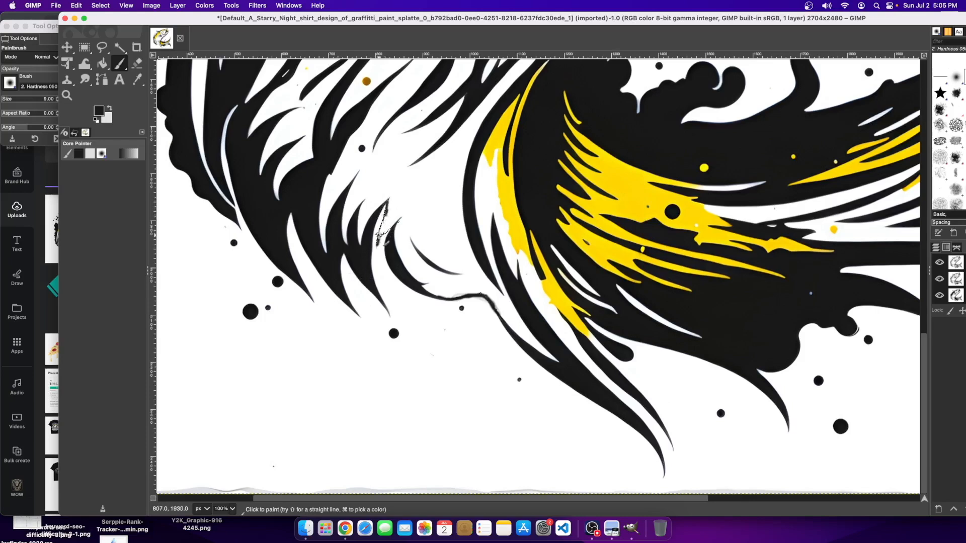
pyautogui.moveTo(383, 231); pyautogui.dragTo(387, 218)
pyautogui.moveTo(392, 230)
pyautogui.mouseDown()
pyautogui.moveTo(385, 253)
pyautogui.moveTo(383, 239)
pyautogui.moveTo(383, 252)
pyautogui.moveTo(375, 246)
pyautogui.moveTo(385, 204)
pyautogui.moveTo(384, 238)
pyautogui.mouseUp()
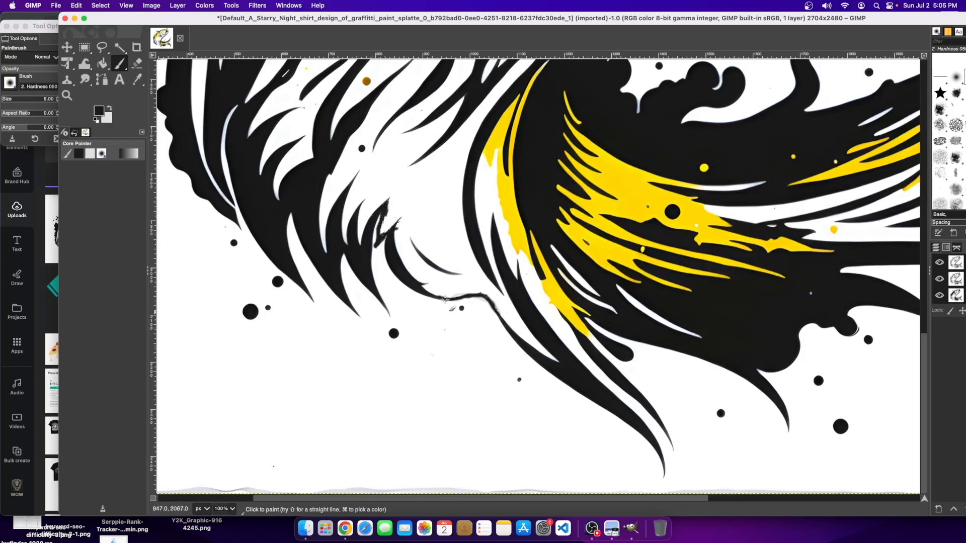
# - Zoom between the whole-image, half-size and close-up views to check the fin strokes
pyautogui.click(222, 509)
pyautogui.click(221, 478)
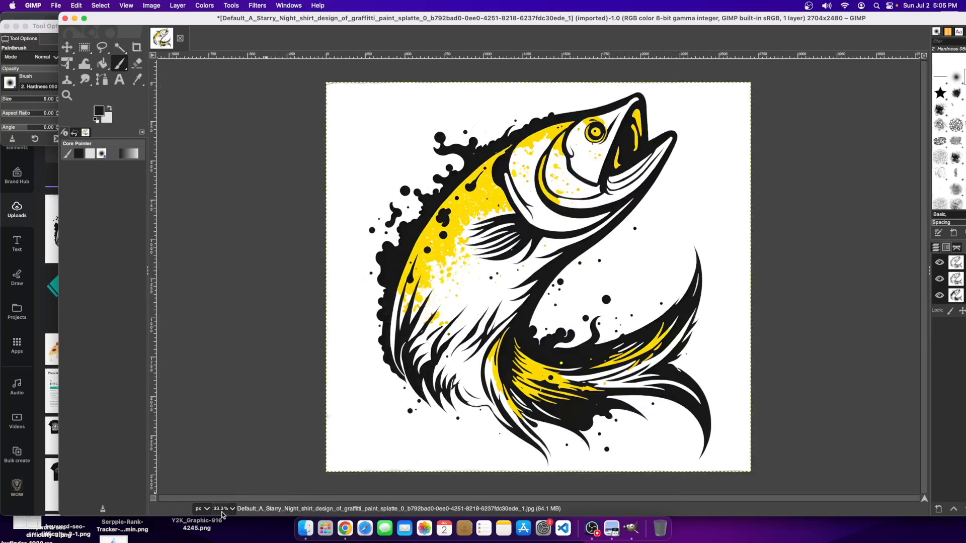
pyautogui.click(231, 510)
pyautogui.click(227, 468)
pyautogui.click(231, 509)
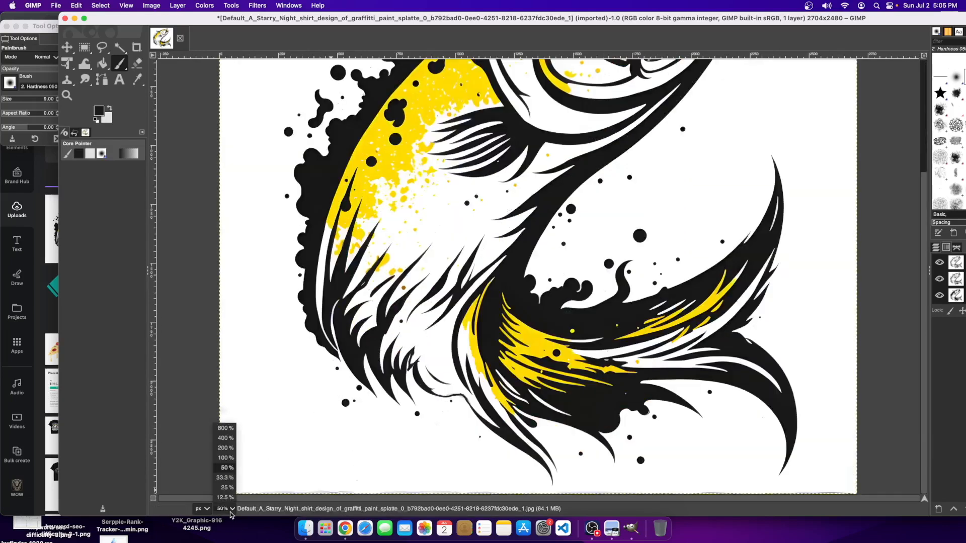
pyautogui.click(226, 458)
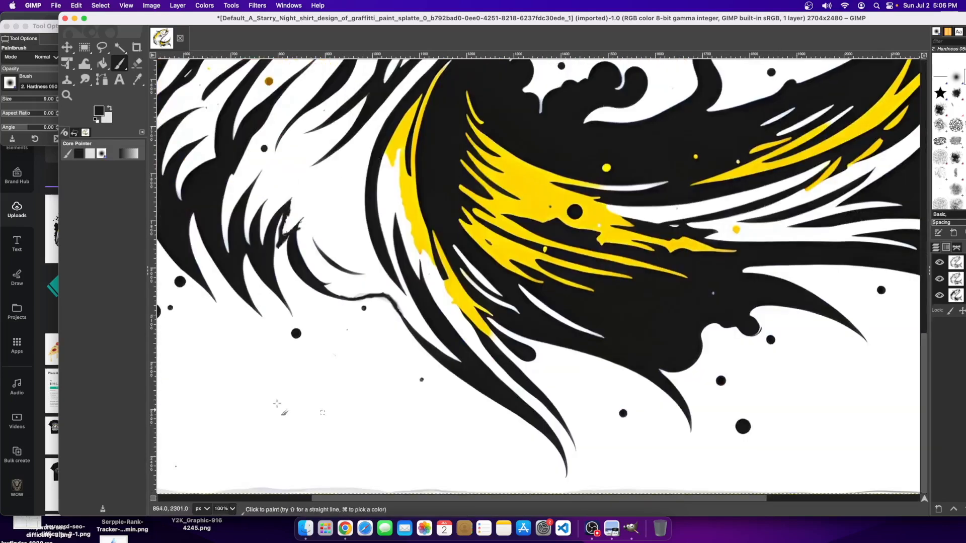
pyautogui.click(233, 509)
pyautogui.click(223, 442)
pyautogui.moveTo(518, 497); pyautogui.dragTo(373, 497)
# - Paint black into the white gap, thickening the lower spur and widening the thin spike
pyautogui.scroll(5, 438, 266)
pyautogui.moveTo(504, 235)
pyautogui.mouseDown()
pyautogui.moveTo(493, 348)
pyautogui.moveTo(530, 293)
pyautogui.moveTo(515, 313)
pyautogui.moveTo(564, 274)
pyautogui.moveTo(560, 309)
pyautogui.moveTo(577, 249)
pyautogui.moveTo(558, 286)
pyautogui.moveTo(576, 256)
pyautogui.moveTo(561, 312)
pyautogui.moveTo(548, 294)
pyautogui.mouseUp()
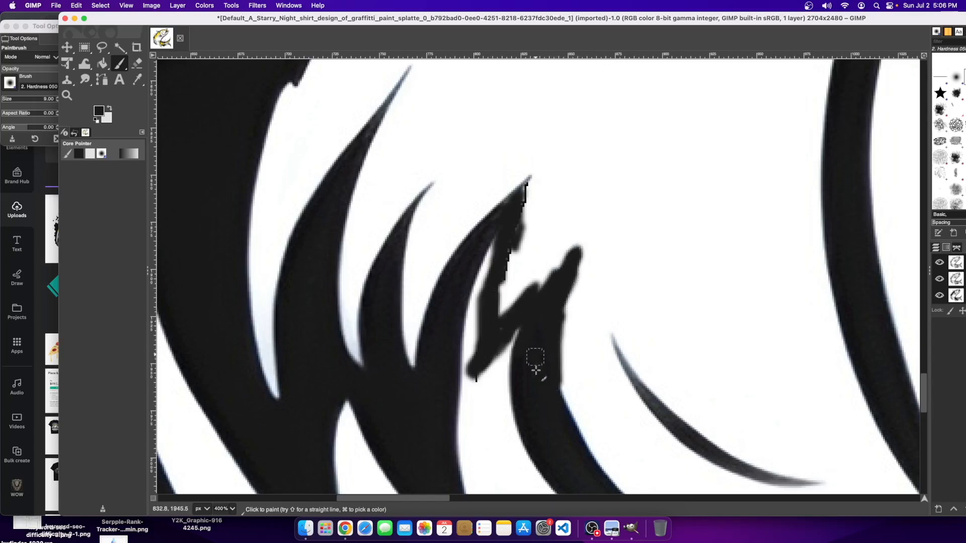
pyautogui.moveTo(513, 327)
pyautogui.mouseDown()
pyautogui.moveTo(491, 370)
pyautogui.moveTo(485, 357)
pyautogui.mouseUp()
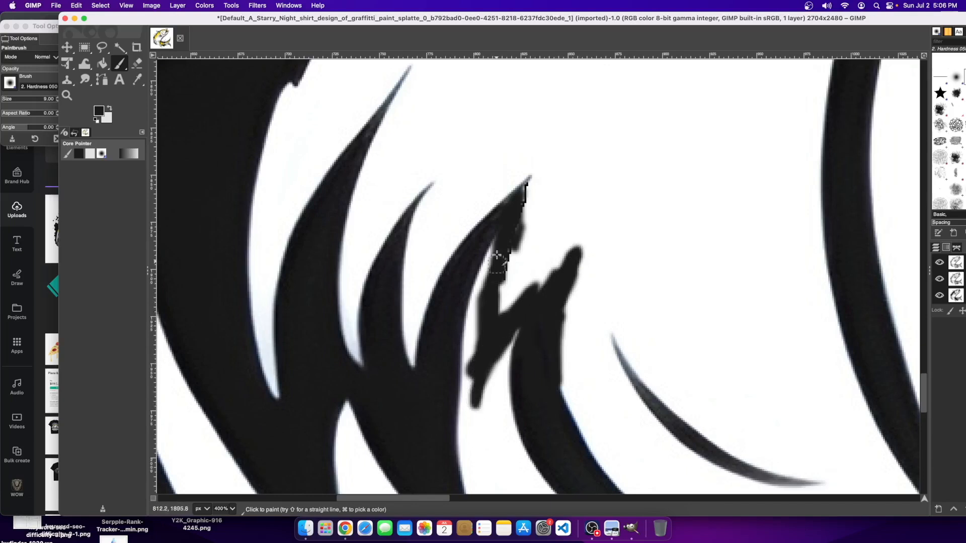
pyautogui.moveTo(500, 326); pyautogui.dragTo(497, 288)
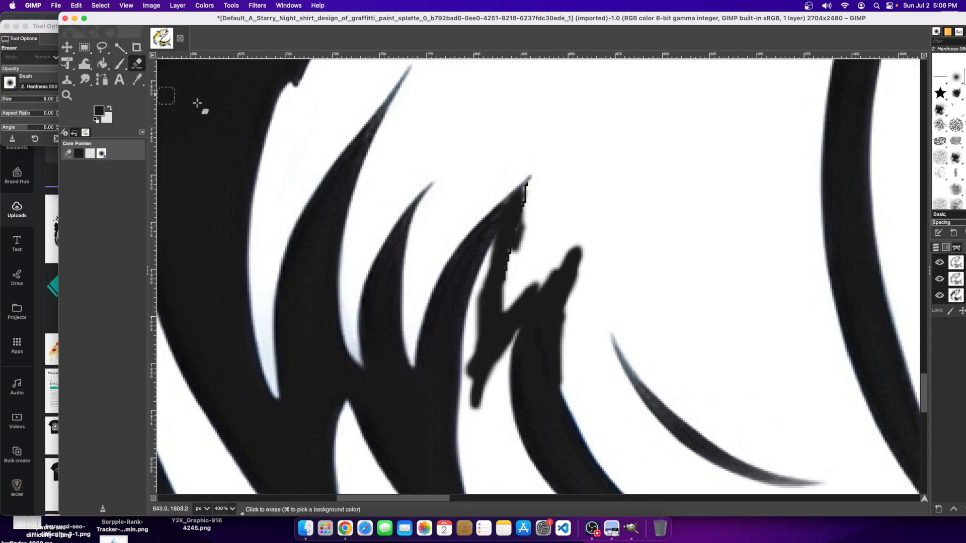
# - Pick white from the image and paint over the stray black pixels beside the spike
pyautogui.click(137, 79)
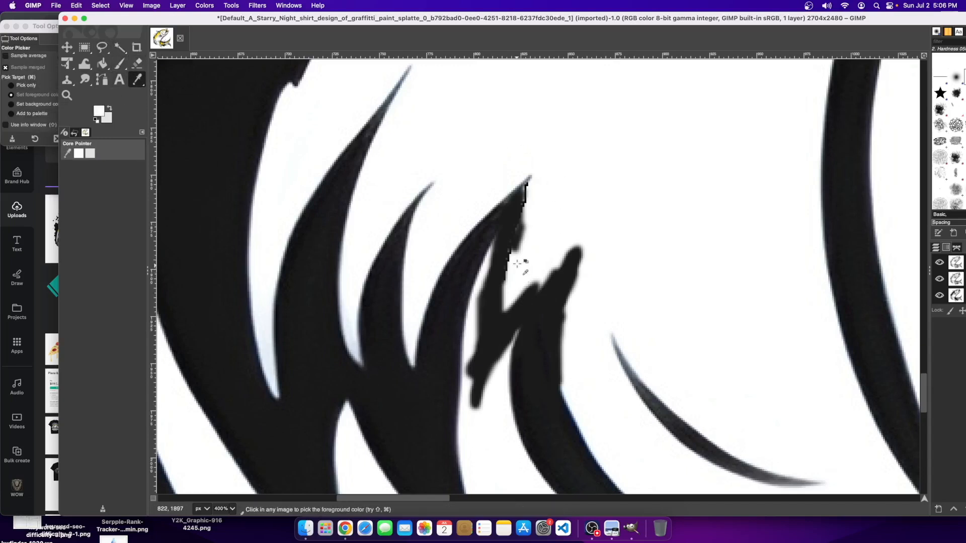
pyautogui.click(137, 63)
pyautogui.click(120, 63)
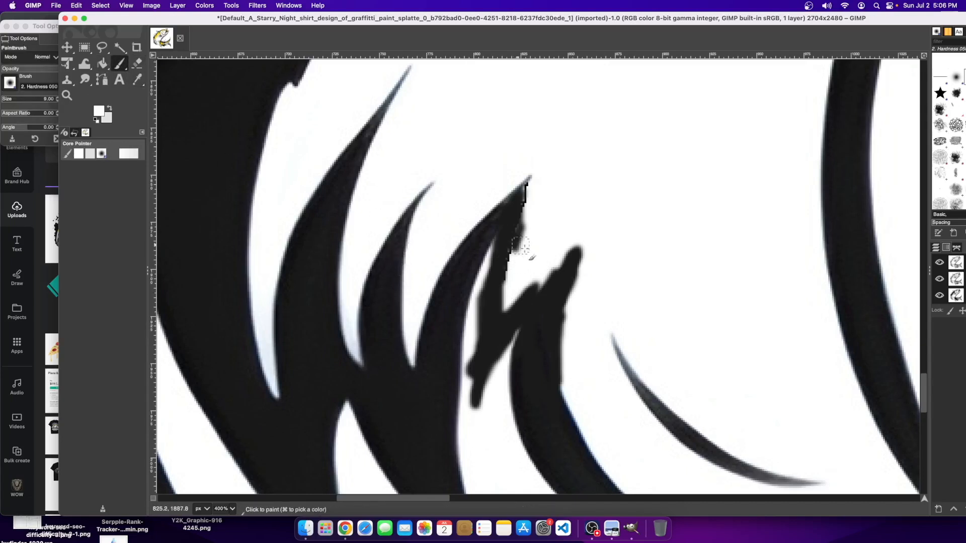
pyautogui.moveTo(516, 276); pyautogui.dragTo(512, 294)
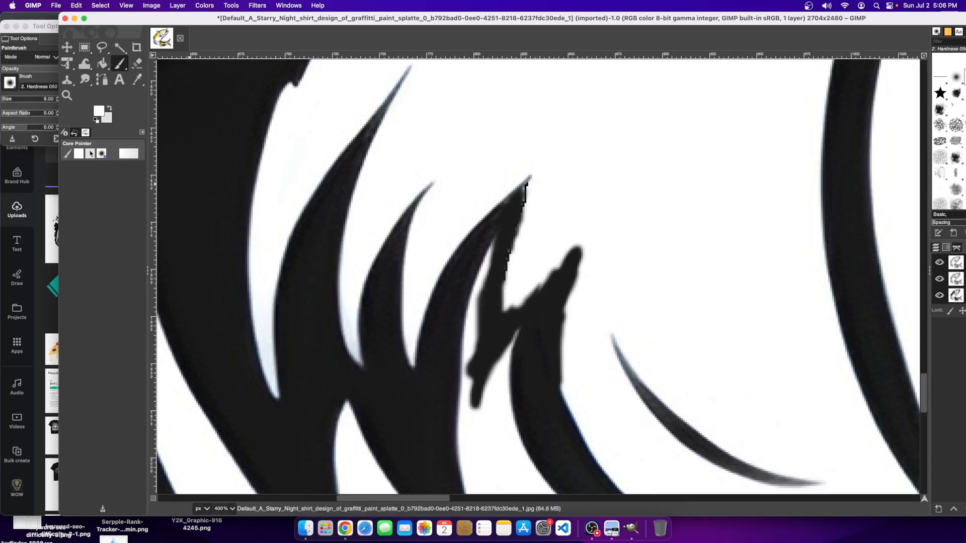
# - Switch the brush shape to Block 02, then single-pixel, and zoom out to 33.3%
pyautogui.click(10, 82)
pyautogui.click(51, 99)
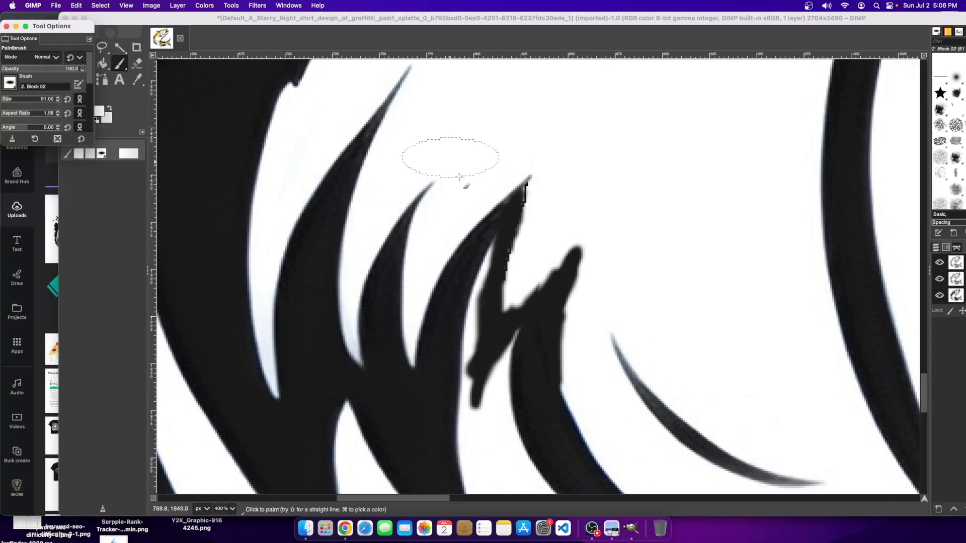
pyautogui.click(612, 225)
pyautogui.click(39, 88)
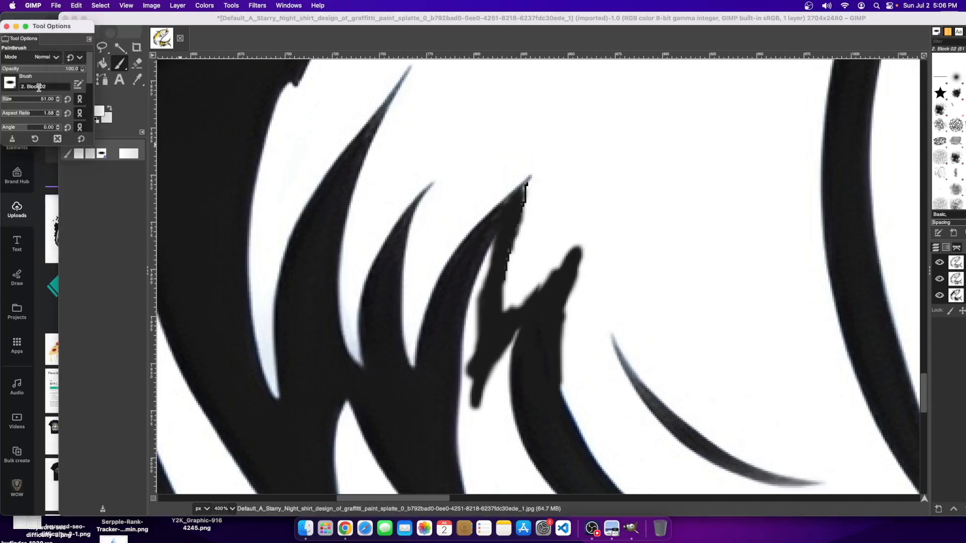
pyautogui.click(19, 84)
pyautogui.click(34, 100)
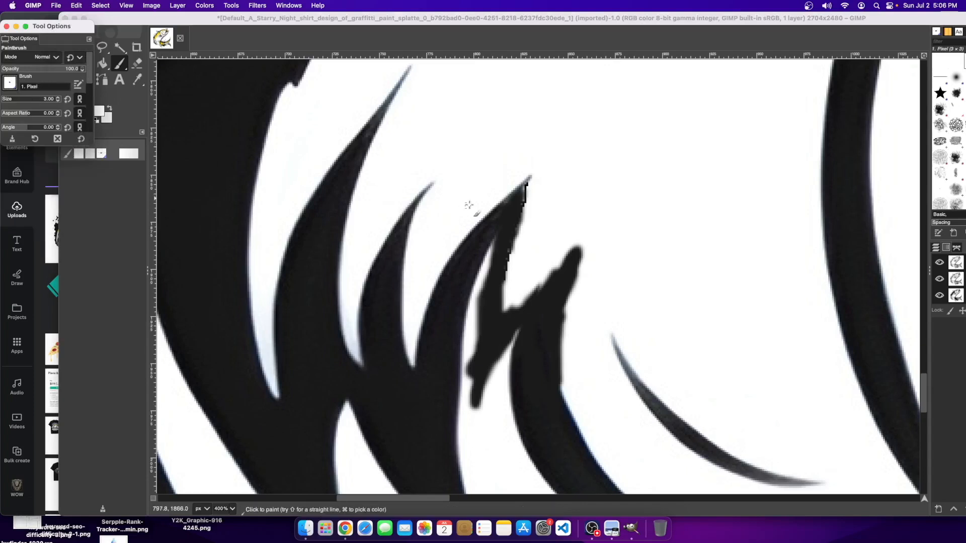
pyautogui.click(529, 197)
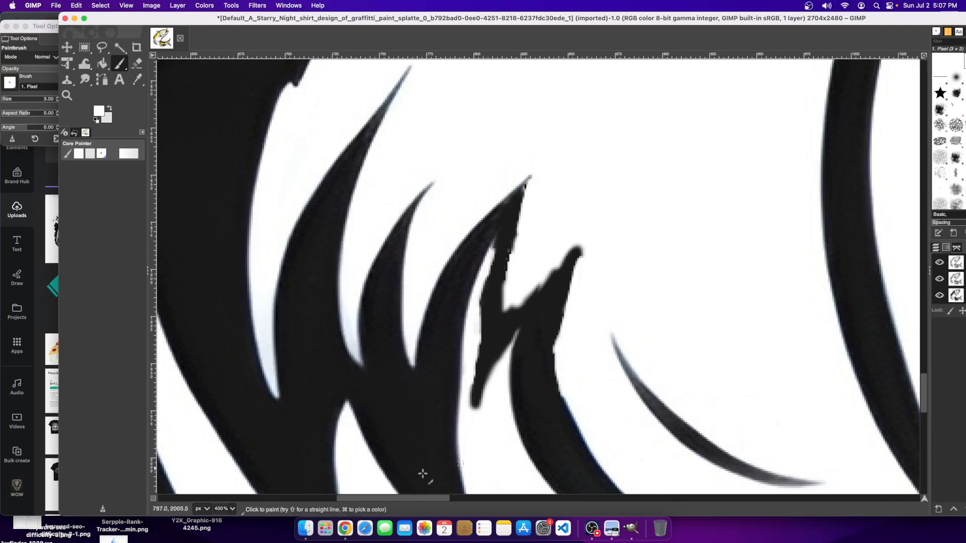
pyautogui.click(231, 508)
pyautogui.click(228, 486)
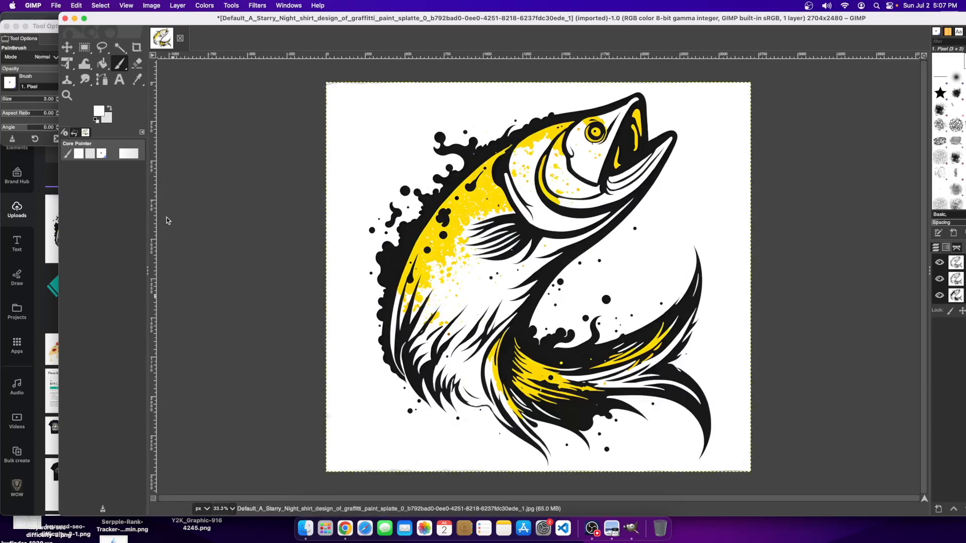
# - Fuzzy-select the white background around the fish and add an alpha channel to clear it
pyautogui.click(118, 48)
pyautogui.click(378, 107)
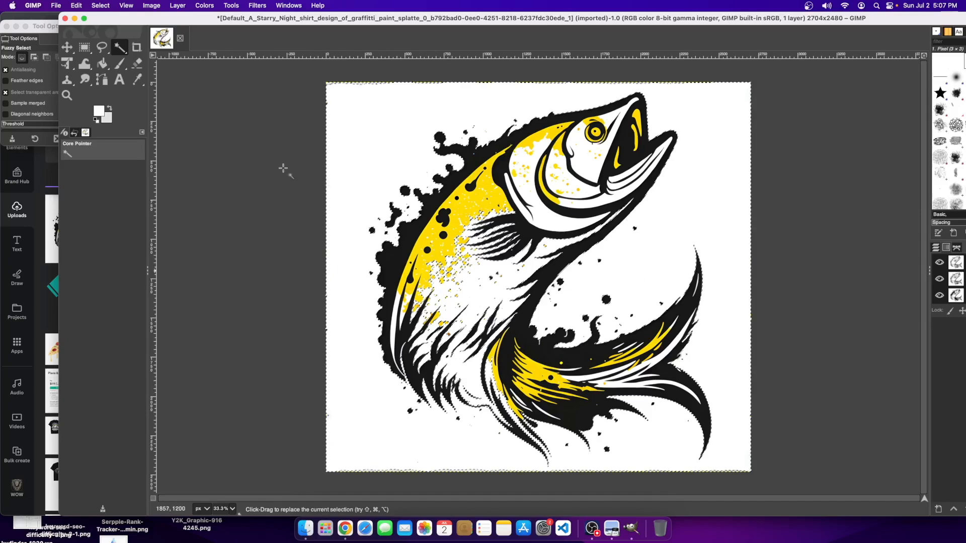
pyautogui.click(177, 5)
pyautogui.moveTo(220, 101)
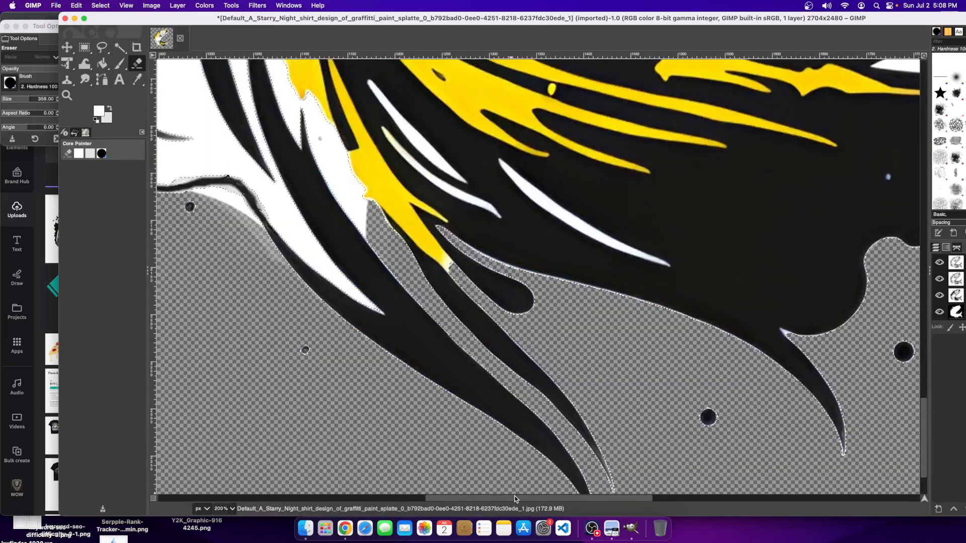
pyautogui.moveTo(514, 500); pyautogui.dragTo(333, 499)
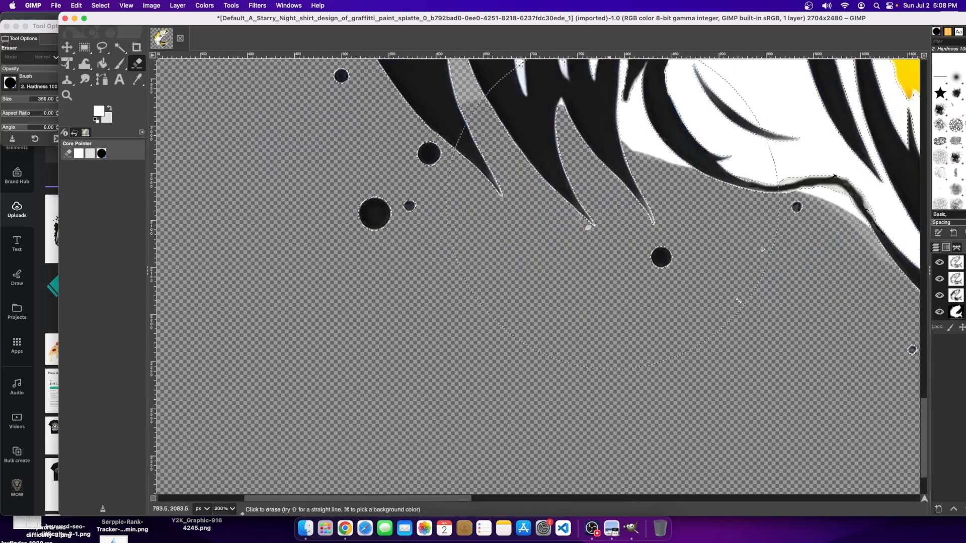
# - Erase the leftover white wedges and light grey fringes with a size-31 eraser
pyautogui.click(7, 98)
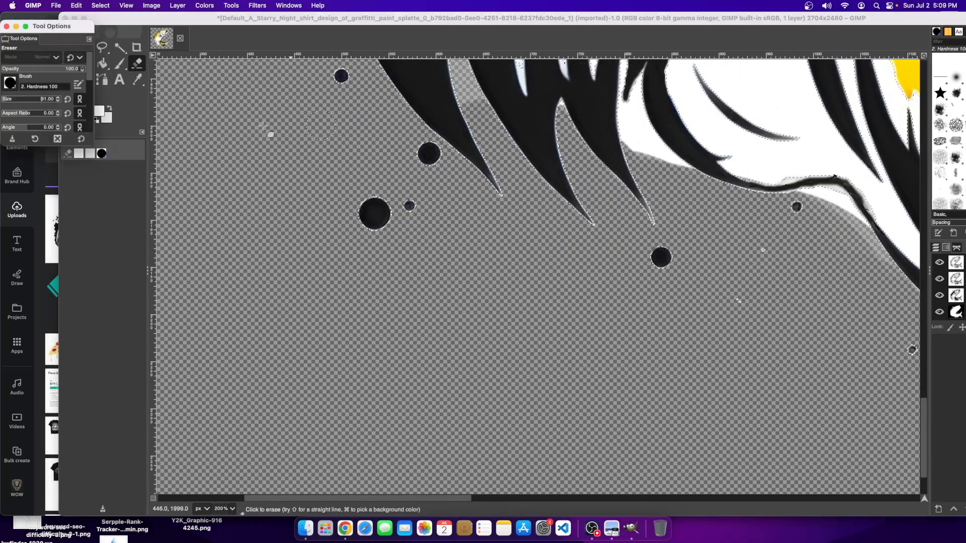
pyautogui.moveTo(631, 145); pyautogui.dragTo(620, 117)
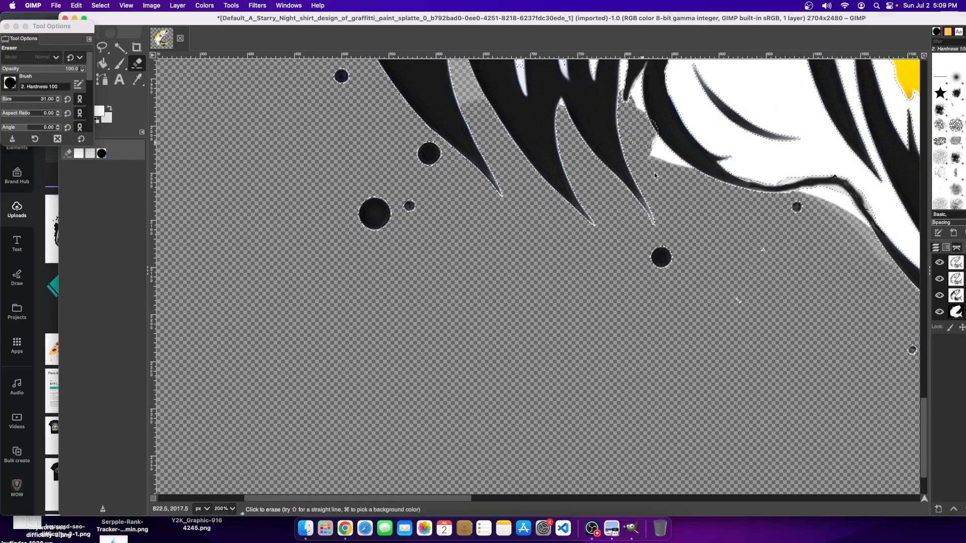
pyautogui.moveTo(655, 175); pyautogui.dragTo(683, 186)
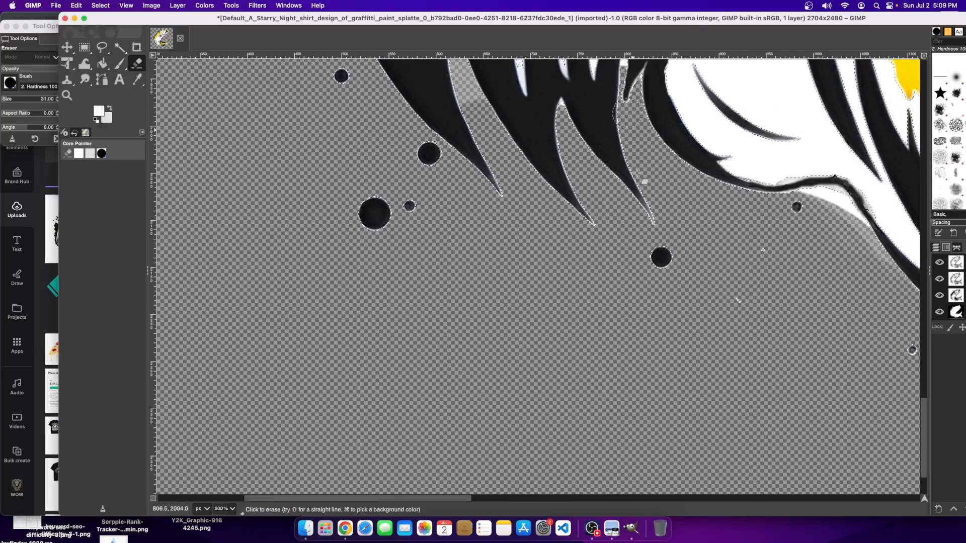
pyautogui.scroll(10, 624, 96)
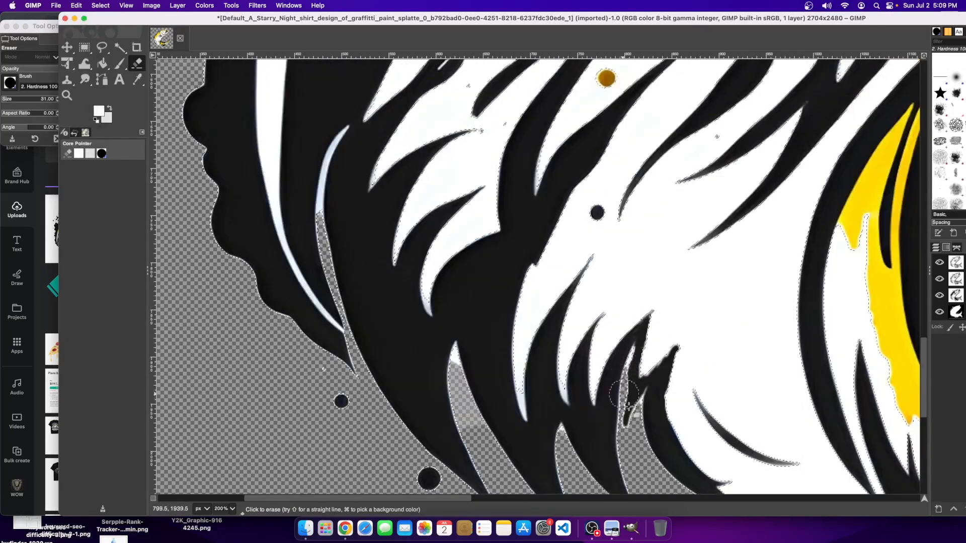
pyautogui.scroll(-10, 645, 454)
pyautogui.moveTo(797, 207)
pyautogui.mouseDown()
pyautogui.moveTo(834, 193)
pyautogui.moveTo(852, 222)
pyautogui.mouseUp()
pyautogui.moveTo(880, 252); pyautogui.dragTo(888, 267)
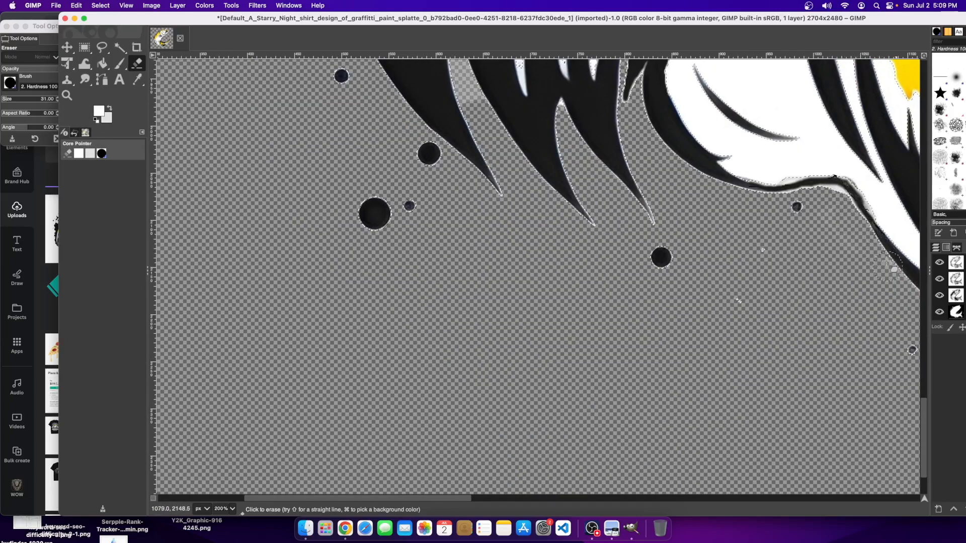
# - Zoom out to view the whole image and compare it against the Canva design
pyautogui.click(232, 509)
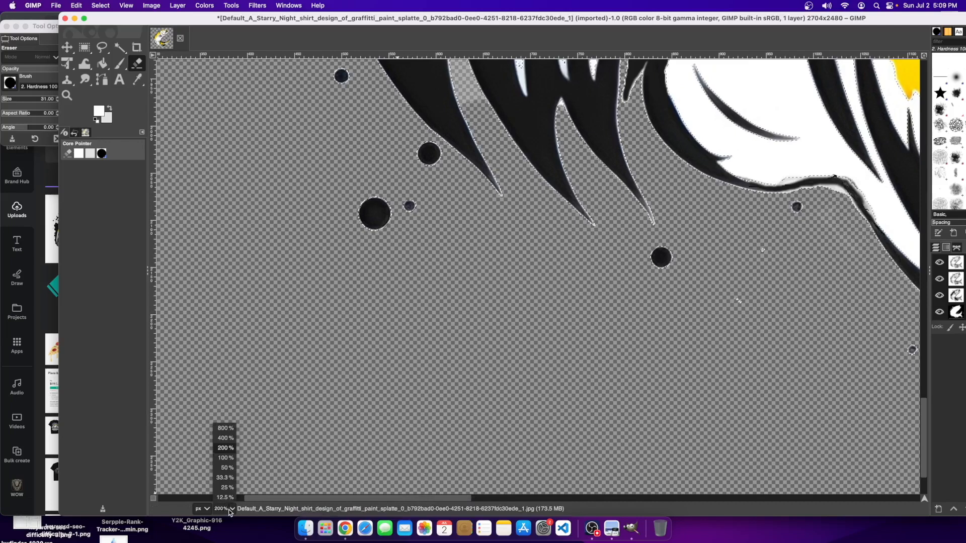
pyautogui.click(227, 468)
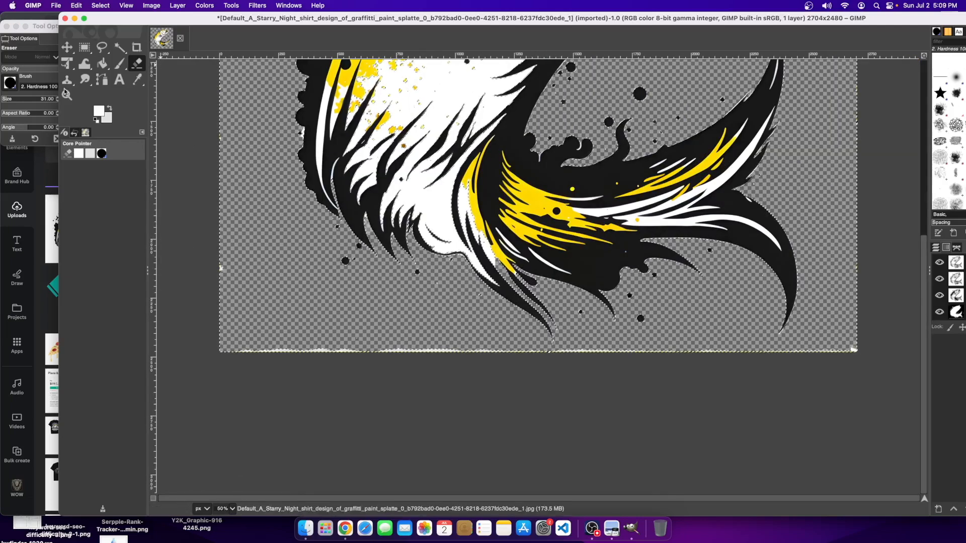
pyautogui.click(75, 19)
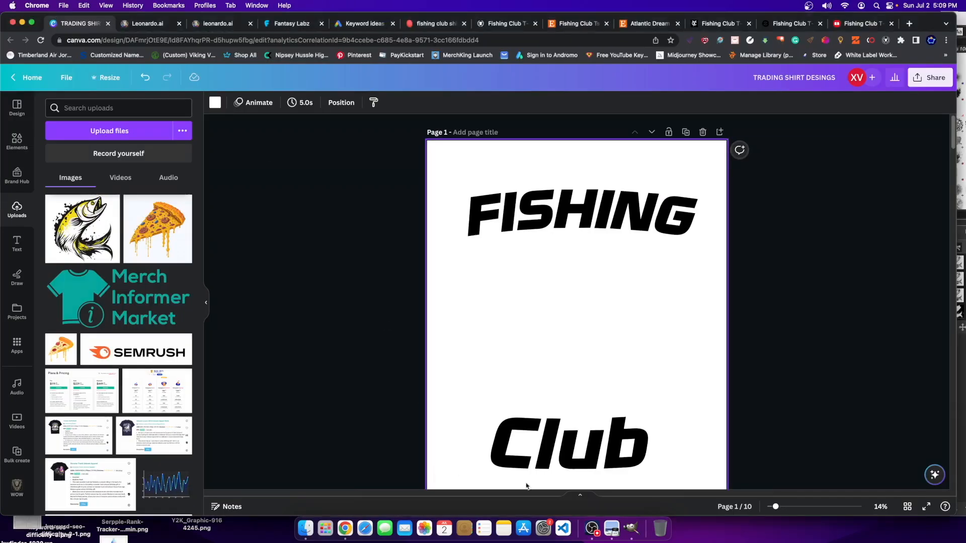
pyautogui.click(632, 525)
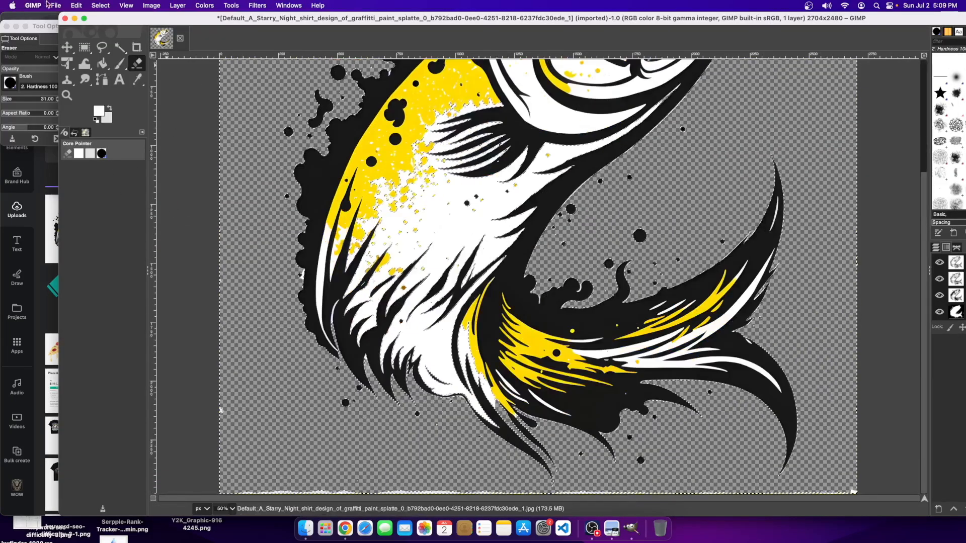
pyautogui.click(55, 5)
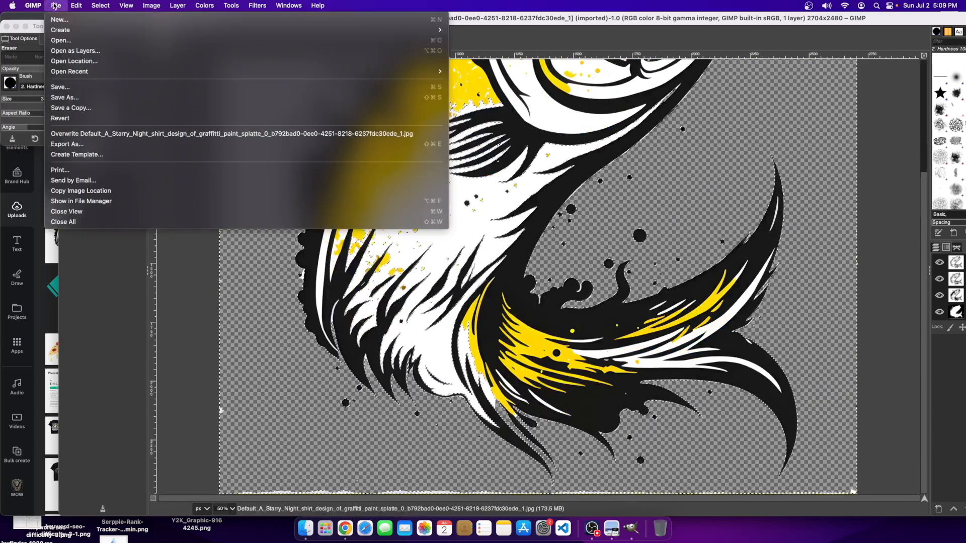
# - Export the fish to Downloads/Folder 1, changing the file extension from .jpg to .png
pyautogui.click(117, 148)
pyautogui.click(391, 35)
pyautogui.press('BackSpace')
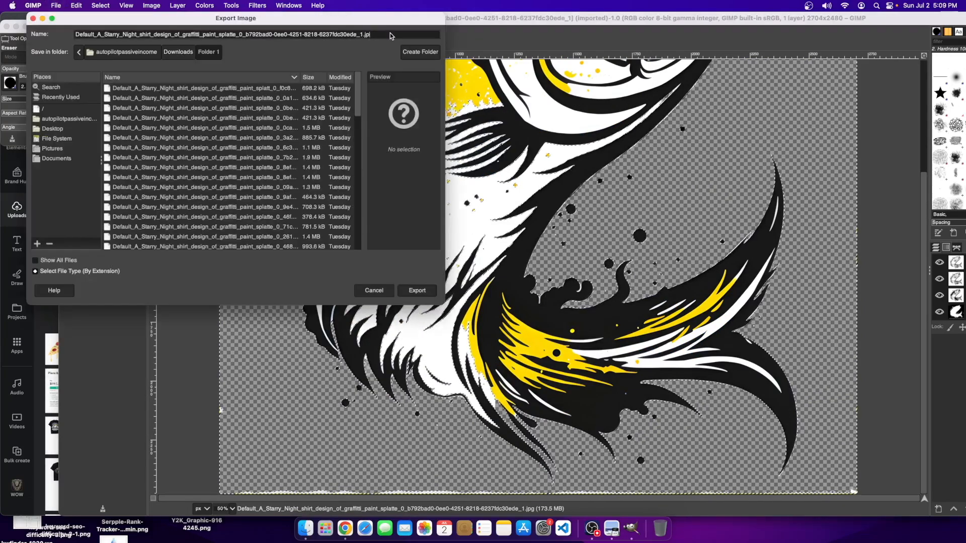
pyautogui.press('BackSpace')
pyautogui.press('BackSpace')
pyautogui.write('png')
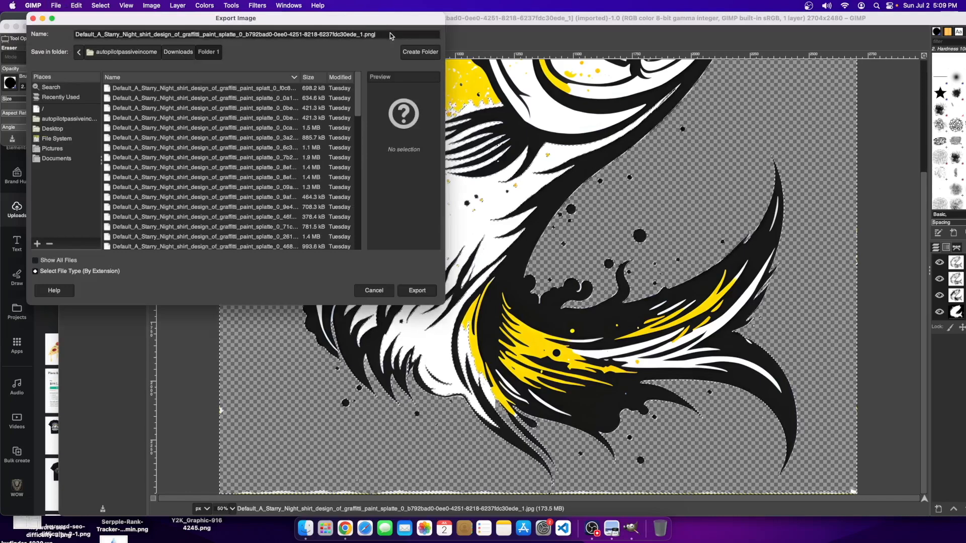
pyautogui.click(417, 291)
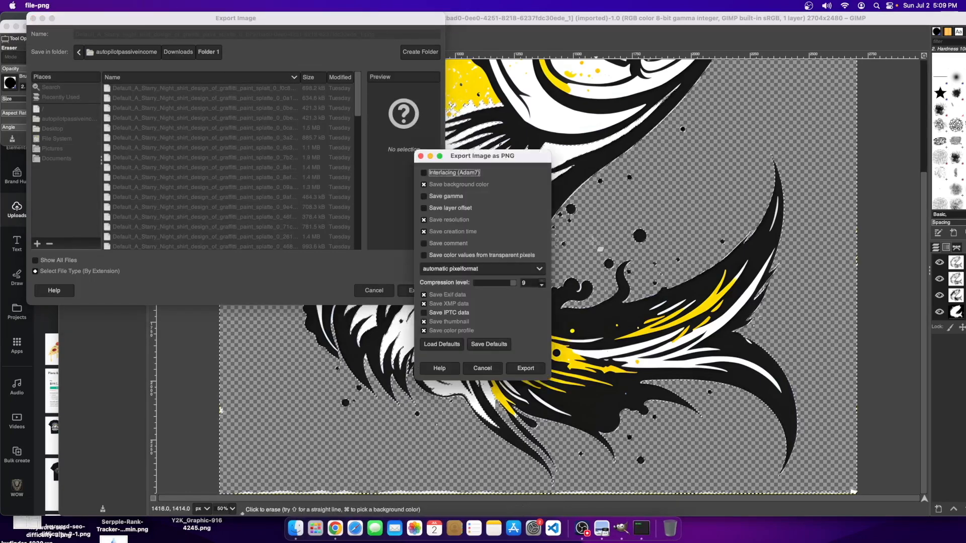
pyautogui.click(525, 371)
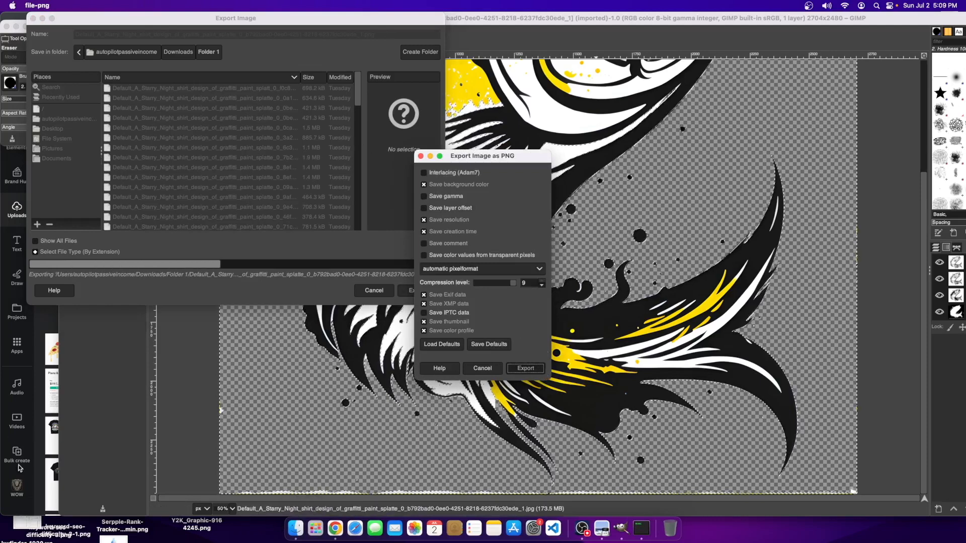
pyautogui.click(38, 511)
# - Open Finder and look through the Desktop and Downloads folders
pyautogui.click(295, 528)
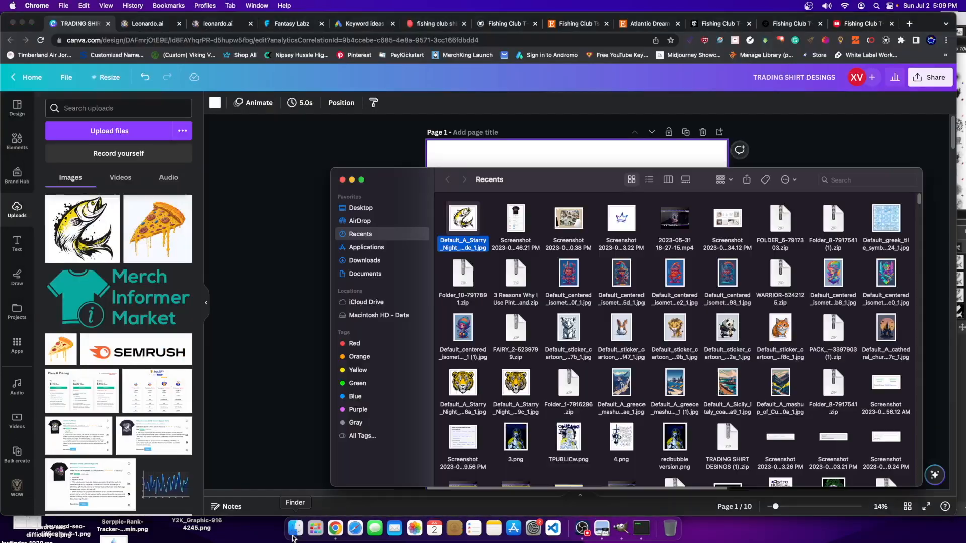
pyautogui.click(363, 208)
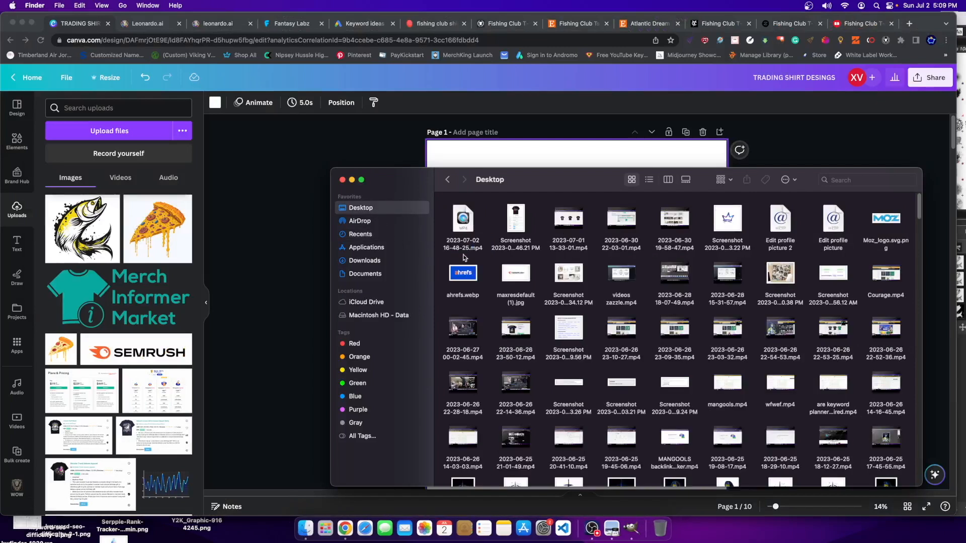
pyautogui.click(373, 262)
pyautogui.click(363, 208)
pyautogui.click(631, 529)
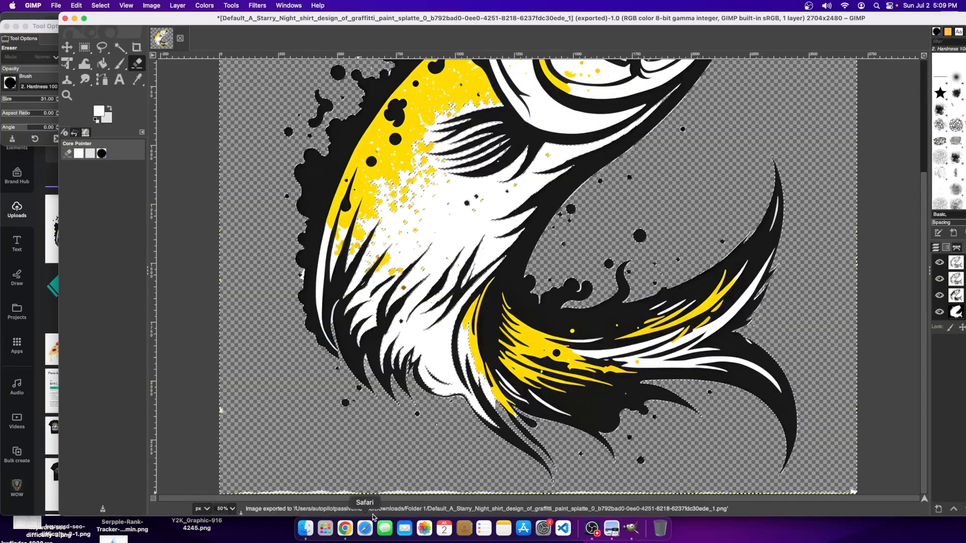
pyautogui.click(345, 528)
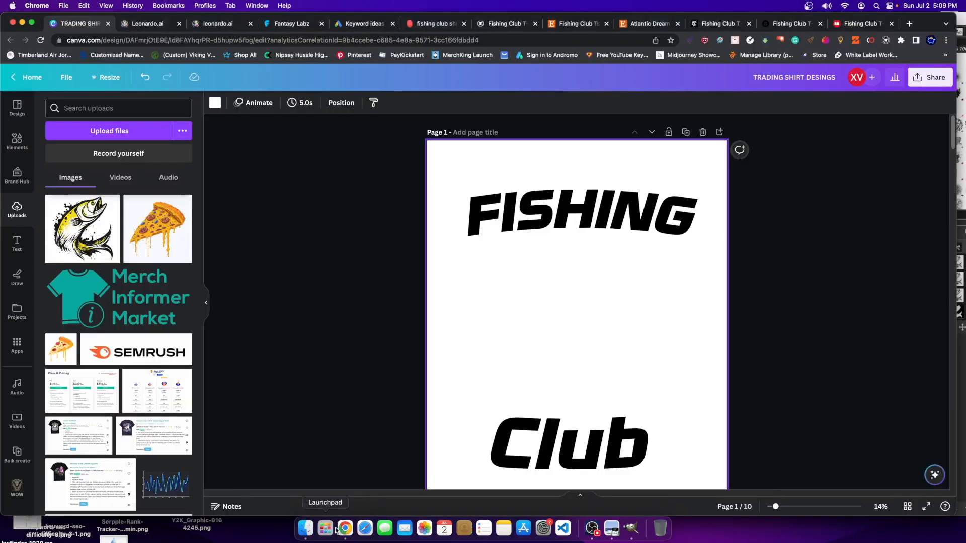
# - Browse Applications, Recents and Downloads in Finder, ending on the Desktop folder
pyautogui.click(305, 528)
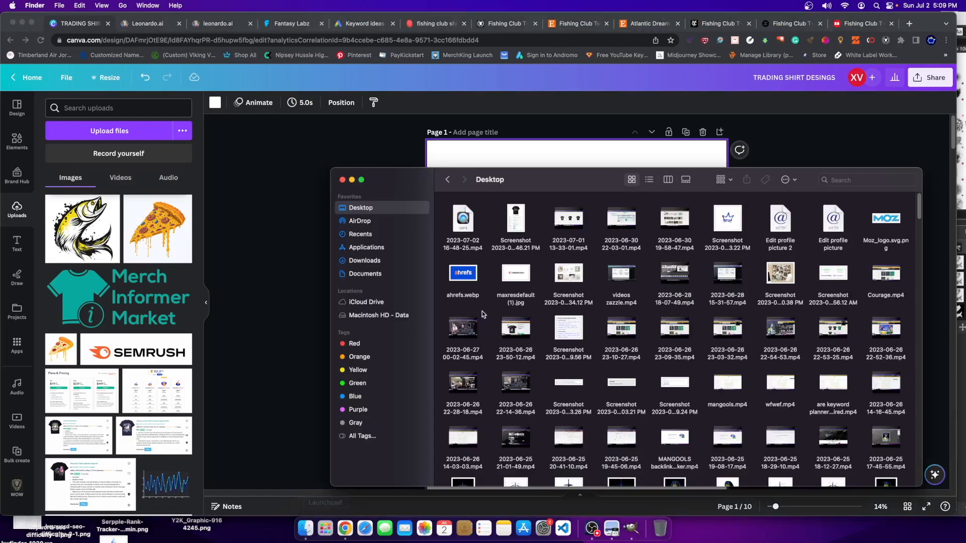
pyautogui.click(370, 246)
pyautogui.click(367, 235)
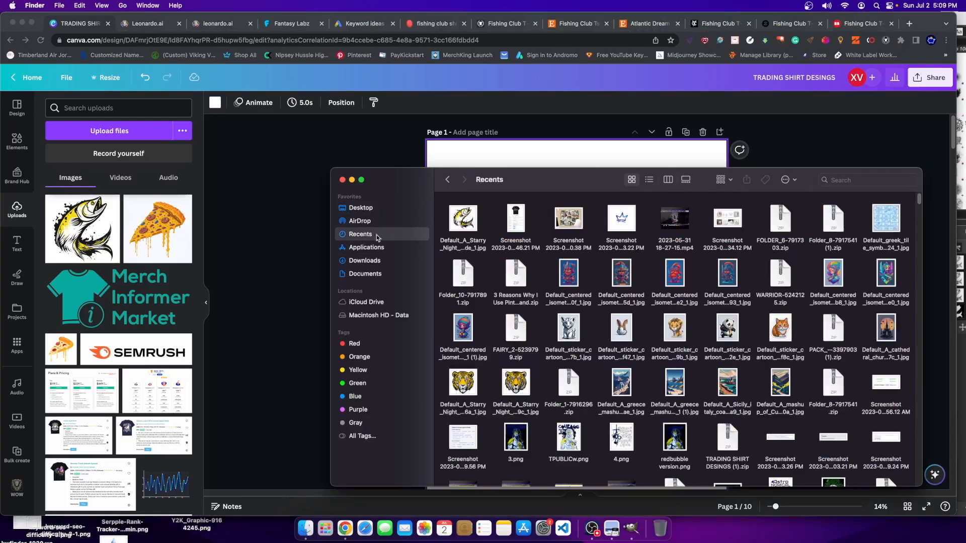
pyautogui.click(363, 262)
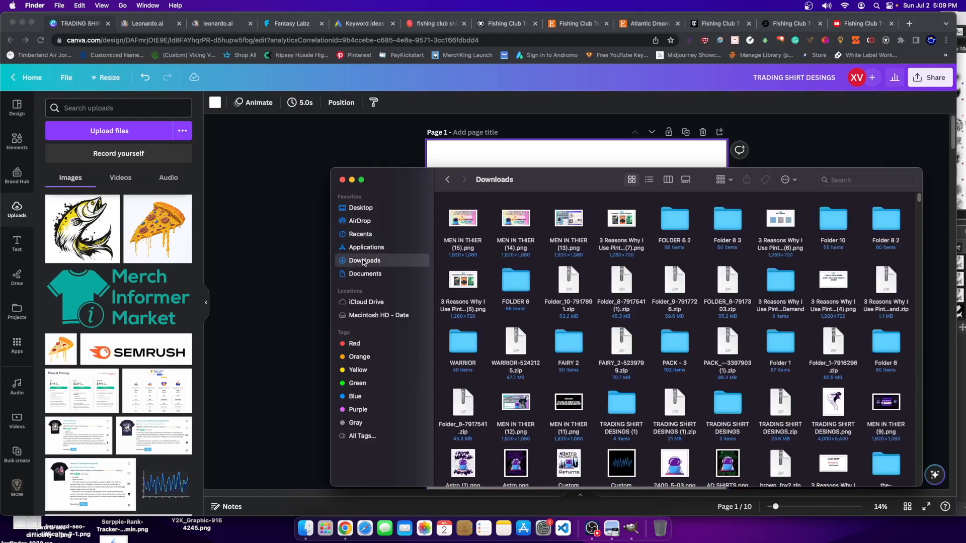
pyautogui.click(368, 211)
pyautogui.scroll(-10, 654, 255)
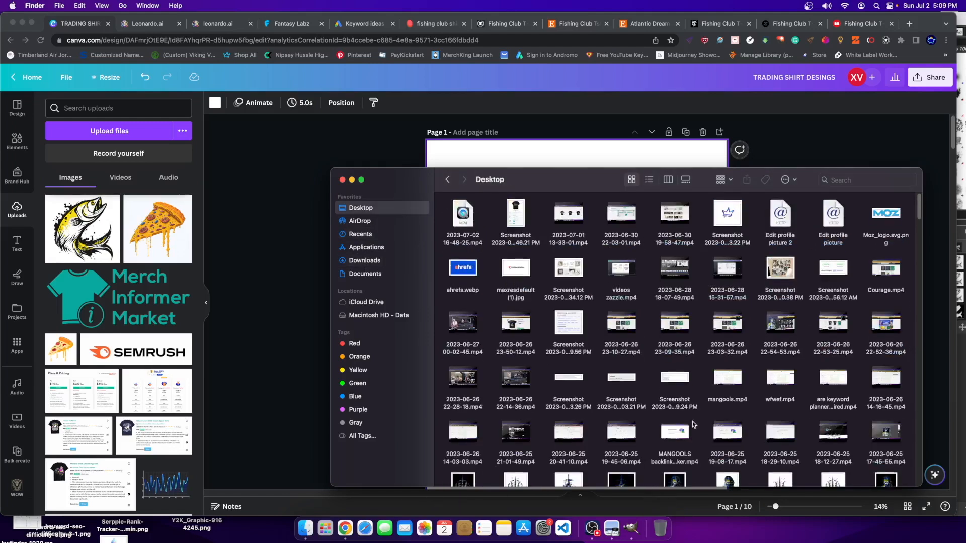
pyautogui.scroll(8, 814, 256)
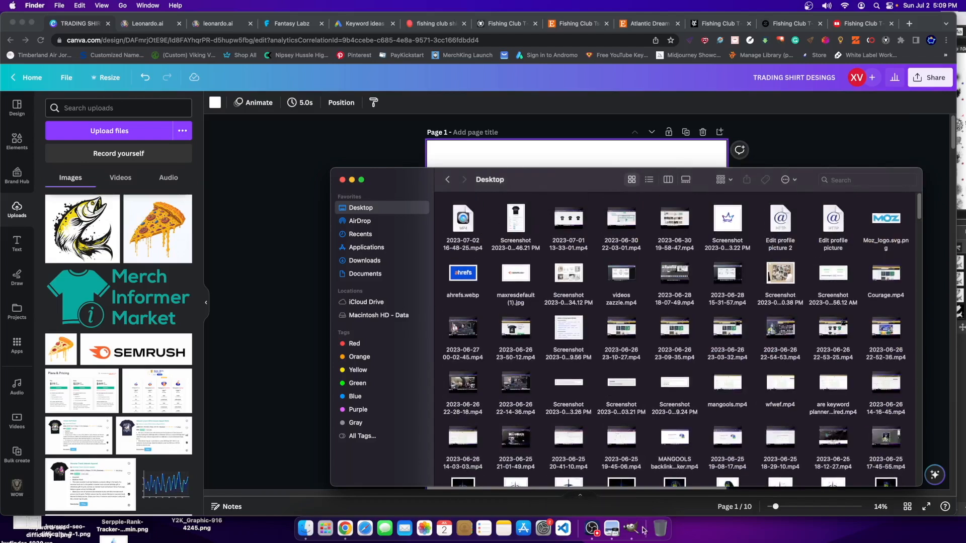
pyautogui.click(632, 529)
# - Re-export the fish PNG with the Desktop chosen as its destination
pyautogui.click(55, 6)
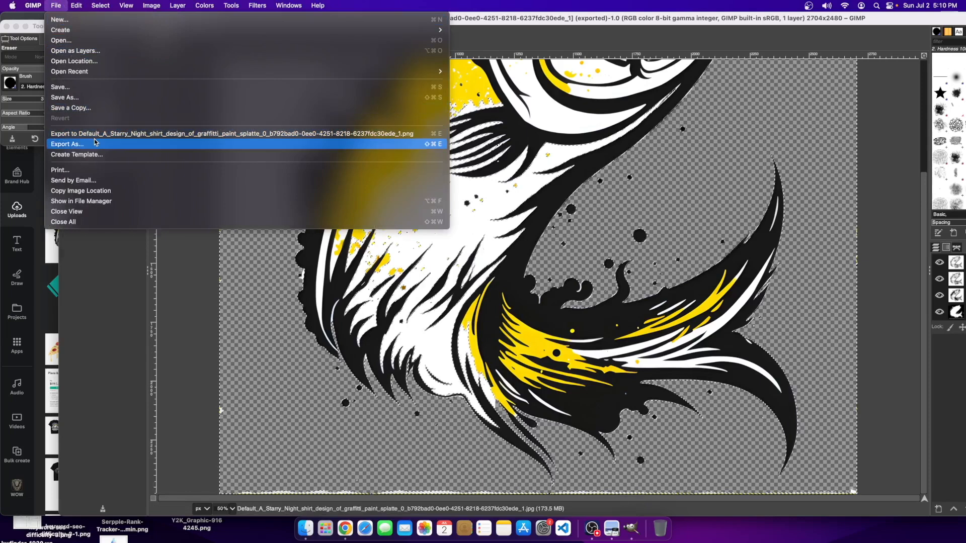
pyautogui.click(67, 145)
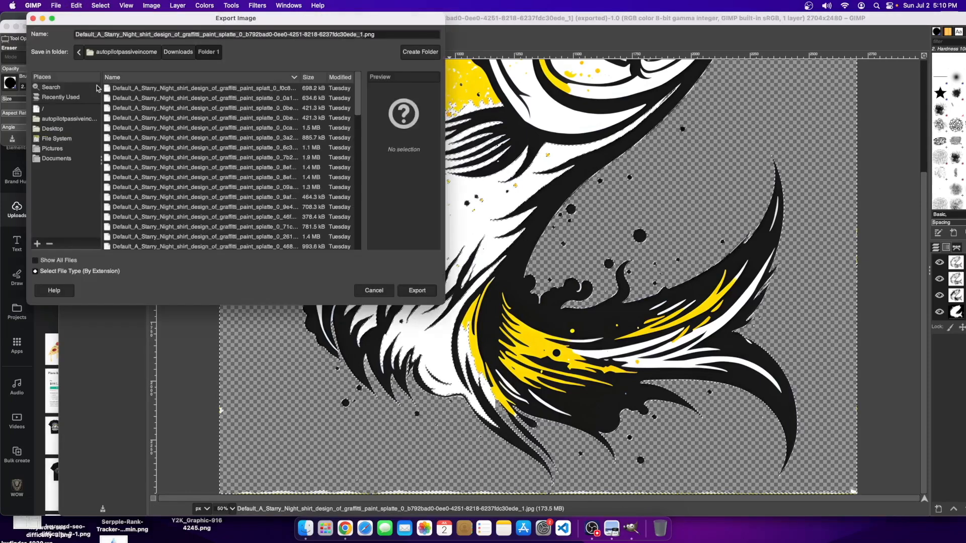
pyautogui.click(56, 128)
pyautogui.click(433, 290)
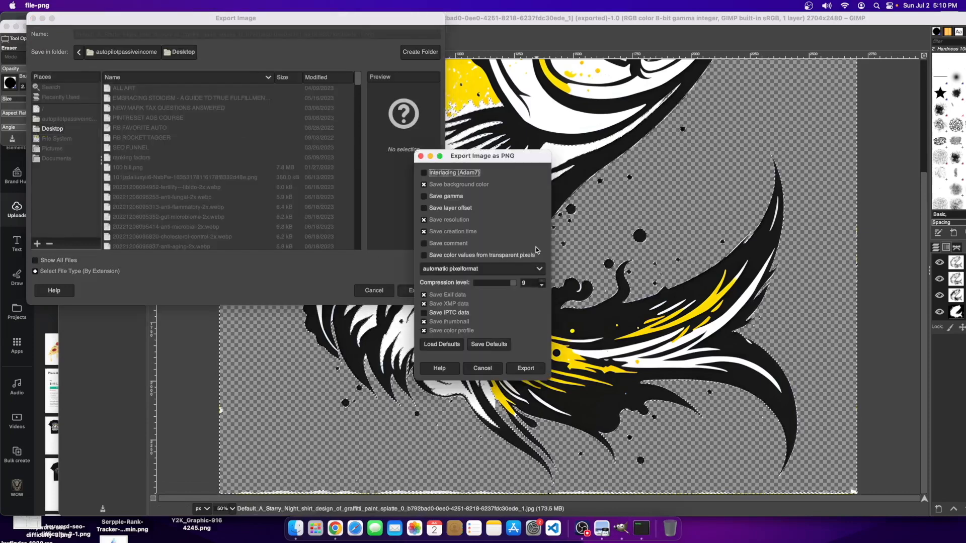
pyautogui.click(520, 369)
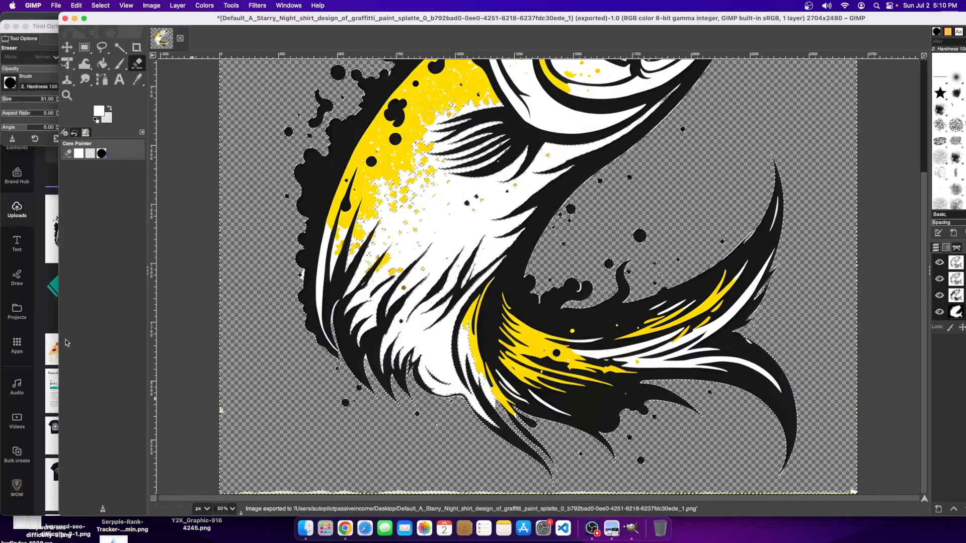
# - Upload the fish PNG from the Desktop into Canva and place it on the page
pyautogui.click(35, 473)
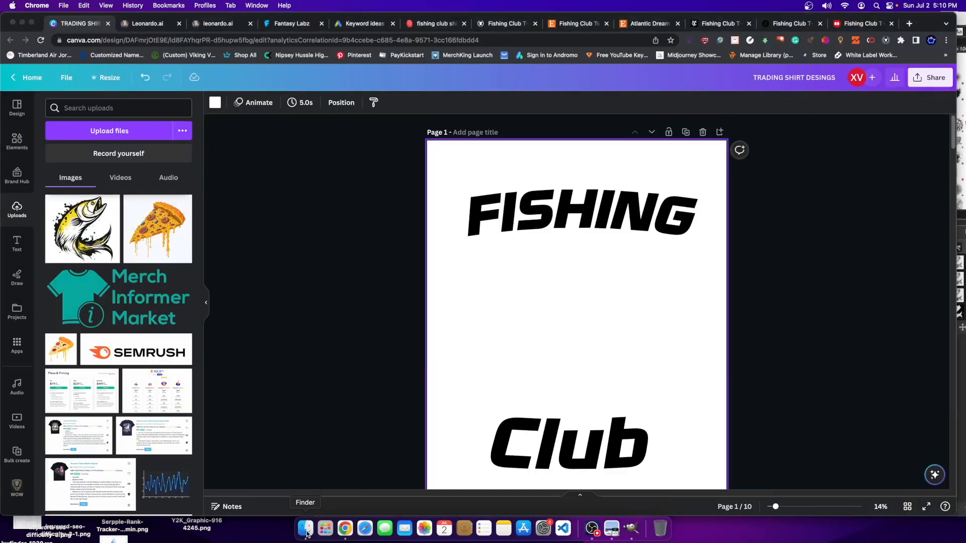
pyautogui.click(306, 529)
pyautogui.moveTo(463, 221); pyautogui.dragTo(125, 231)
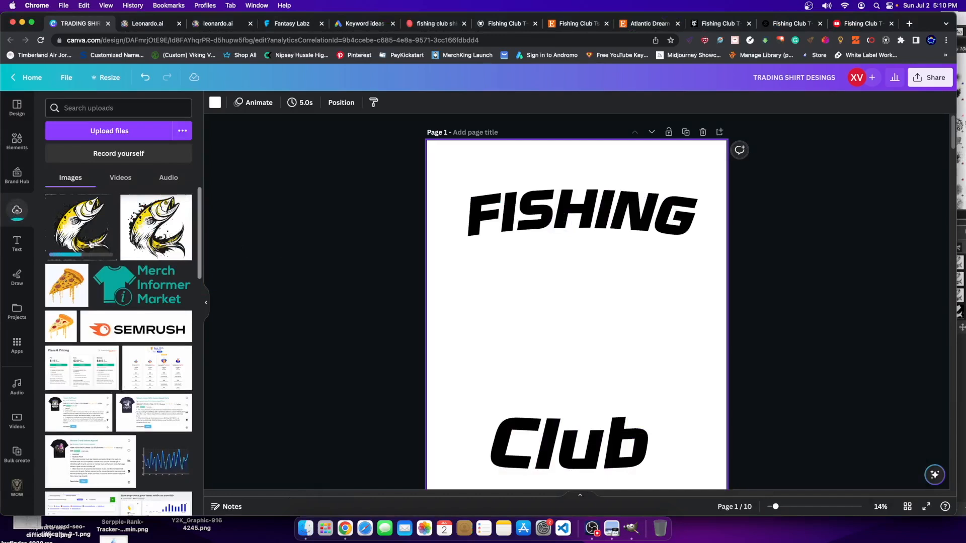
pyautogui.click(92, 245)
pyautogui.moveTo(550, 308); pyautogui.dragTo(549, 304)
# - Crop the fish slightly at top, bottom and left, then centre it between FISHING and Club
pyautogui.doubleClick(561, 280)
pyautogui.moveTo(680, 236); pyautogui.dragTo(678, 238)
pyautogui.moveTo(679, 433); pyautogui.dragTo(681, 431)
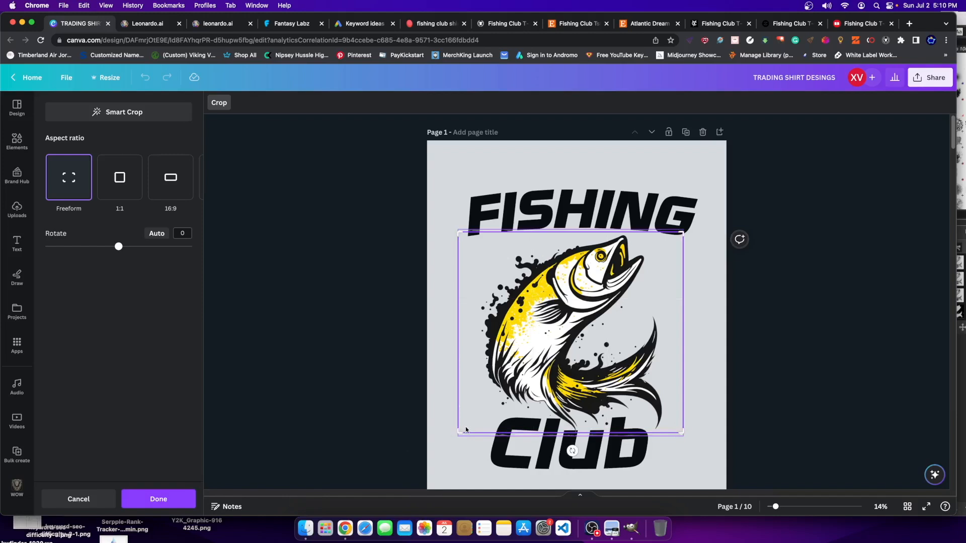
pyautogui.moveTo(459, 431); pyautogui.dragTo(476, 429)
pyautogui.press('Return')
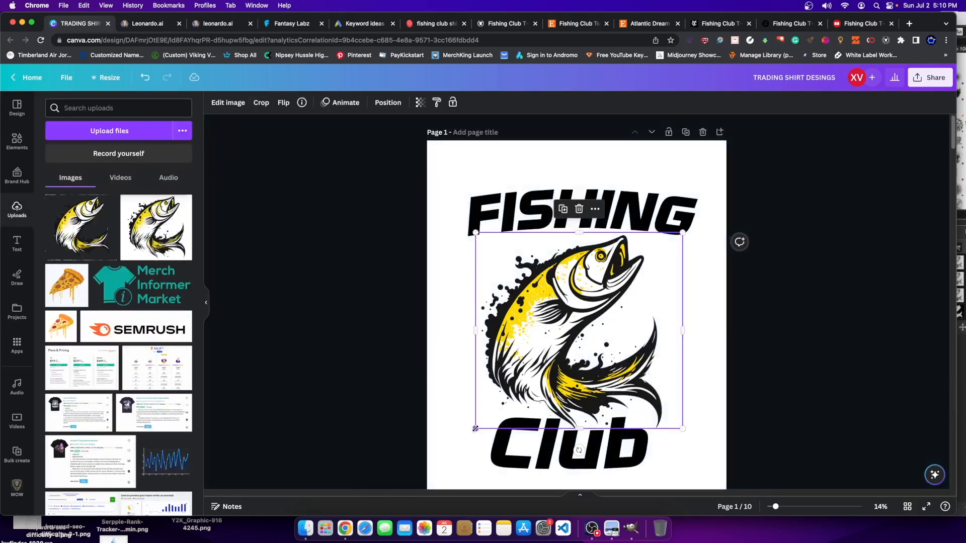
pyautogui.moveTo(601, 333); pyautogui.dragTo(599, 322)
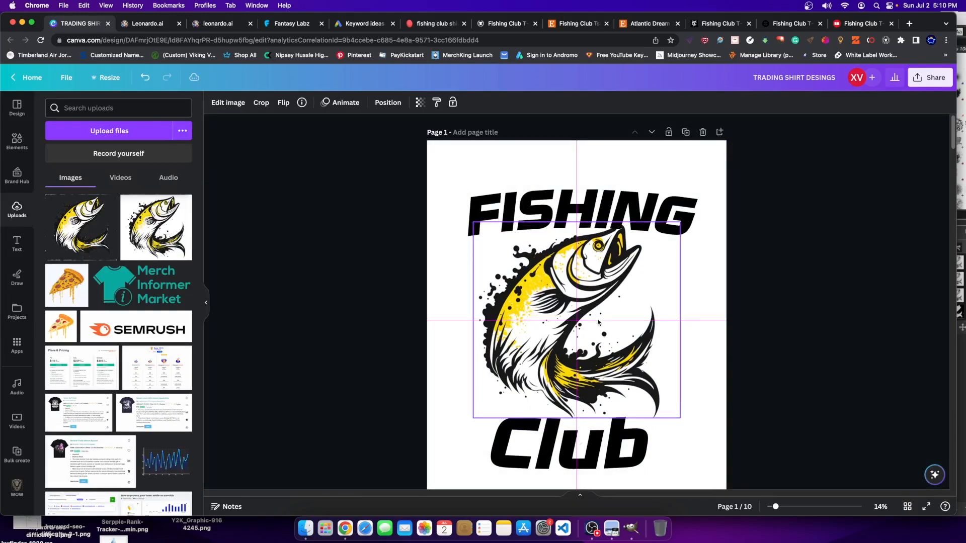
# - Send the FISHING text backward so it sits behind the fish
pyautogui.click(614, 201)
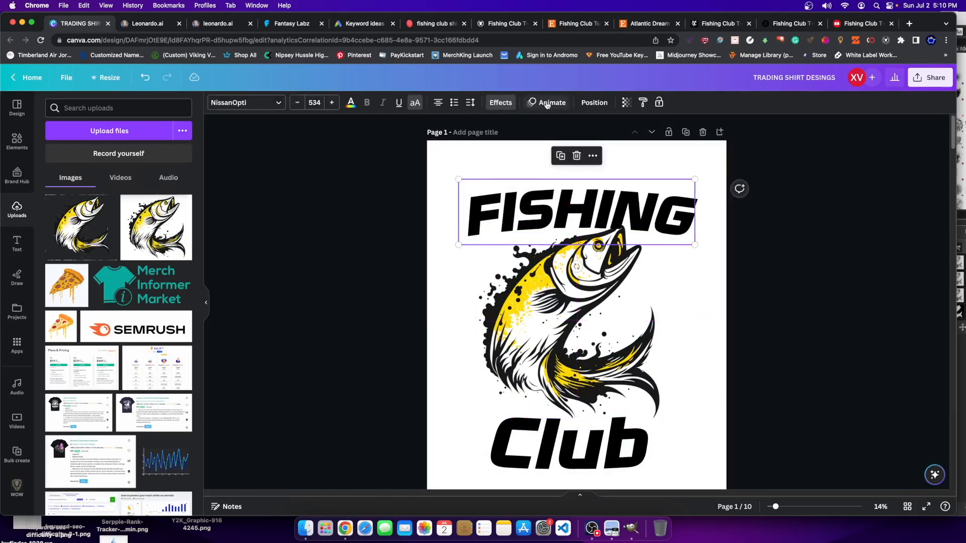
pyautogui.click(579, 103)
pyautogui.click(151, 127)
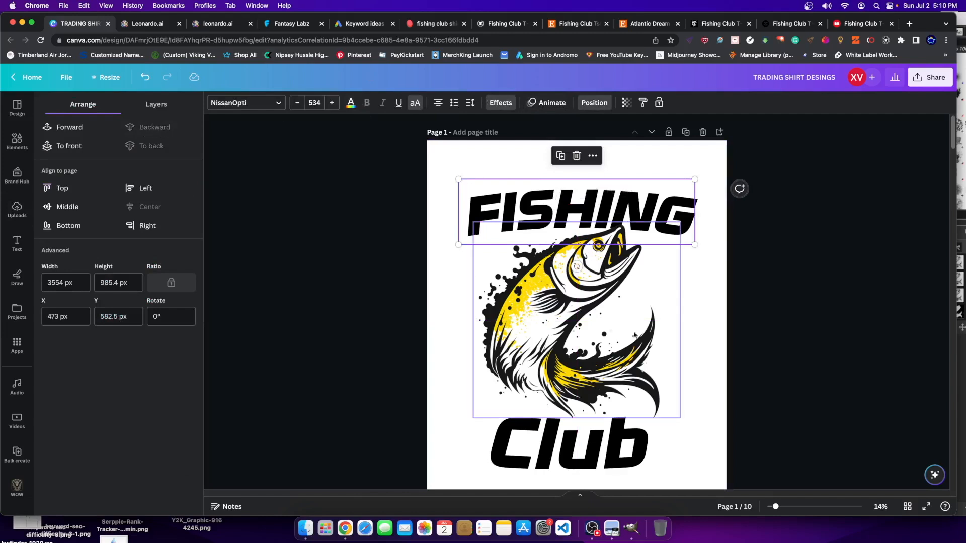
# - Set the page background colour to black, then to purple
pyautogui.click(711, 311)
pyautogui.click(214, 102)
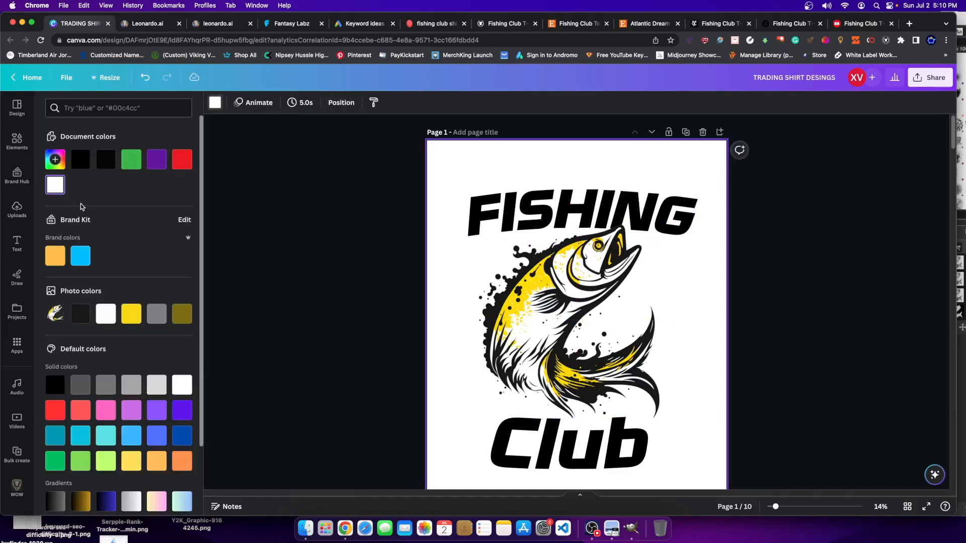
pyautogui.click(103, 161)
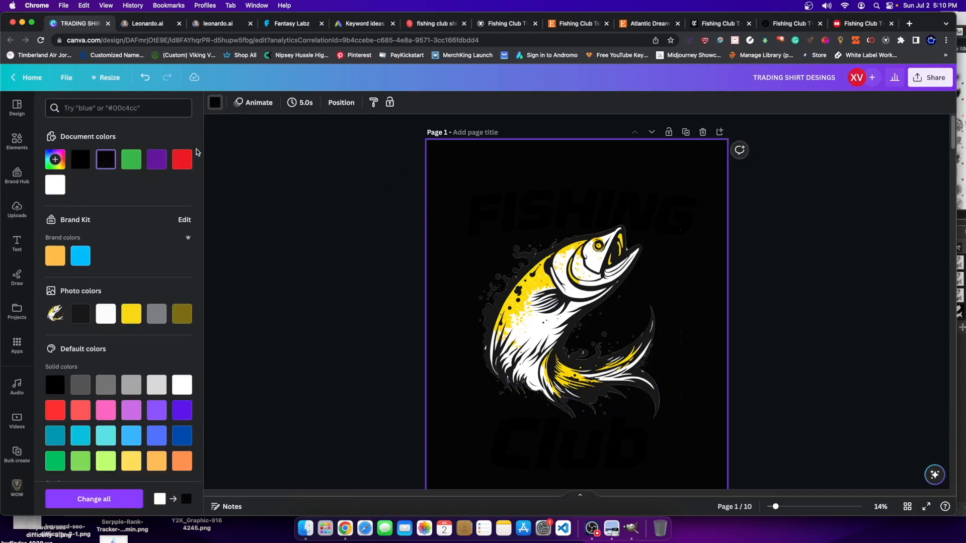
pyautogui.click(156, 159)
# - Nudge FISHING down and move Club up closer to the fish
pyautogui.moveTo(636, 207); pyautogui.dragTo(633, 212)
pyautogui.moveTo(570, 471); pyautogui.dragTo(571, 436)
pyautogui.click(582, 358)
pyautogui.click(604, 348)
# - Delete the purple background to restore white, and move Club up
pyautogui.click(684, 482)
pyautogui.press('Delete')
pyautogui.click(573, 452)
pyautogui.moveTo(574, 453)
pyautogui.mouseDown()
pyautogui.moveTo(568, 435)
pyautogui.moveTo(567, 454)
pyautogui.mouseUp()
# - Enlarge FISHING slightly and Club from size 706 to 830
pyautogui.click(621, 218)
pyautogui.moveTo(454, 184); pyautogui.dragTo(436, 179)
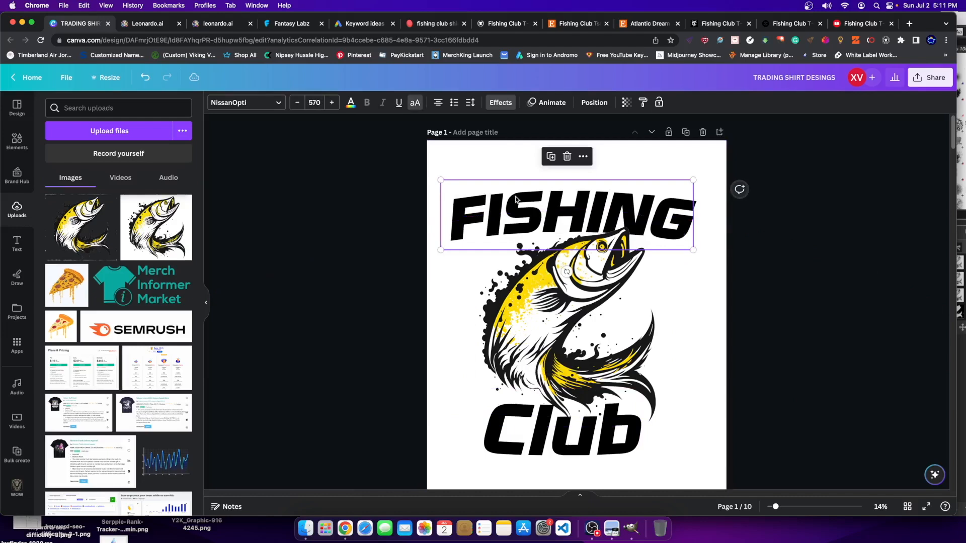
pyautogui.click(493, 455)
pyautogui.moveTo(477, 466); pyautogui.dragTo(448, 479)
pyautogui.moveTo(534, 460); pyautogui.dragTo(544, 455)
# - Select FISHING, the fish and Club together and shift them to realign
pyautogui.moveTo(783, 182); pyautogui.dragTo(569, 452)
pyautogui.moveTo(571, 430); pyautogui.dragTo(561, 455)
pyautogui.click(880, 391)
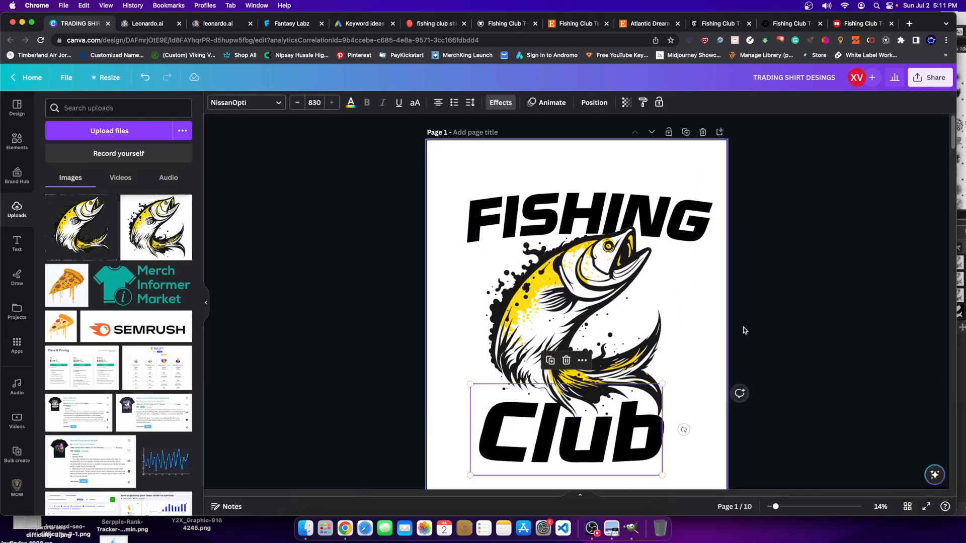
pyautogui.click(805, 308)
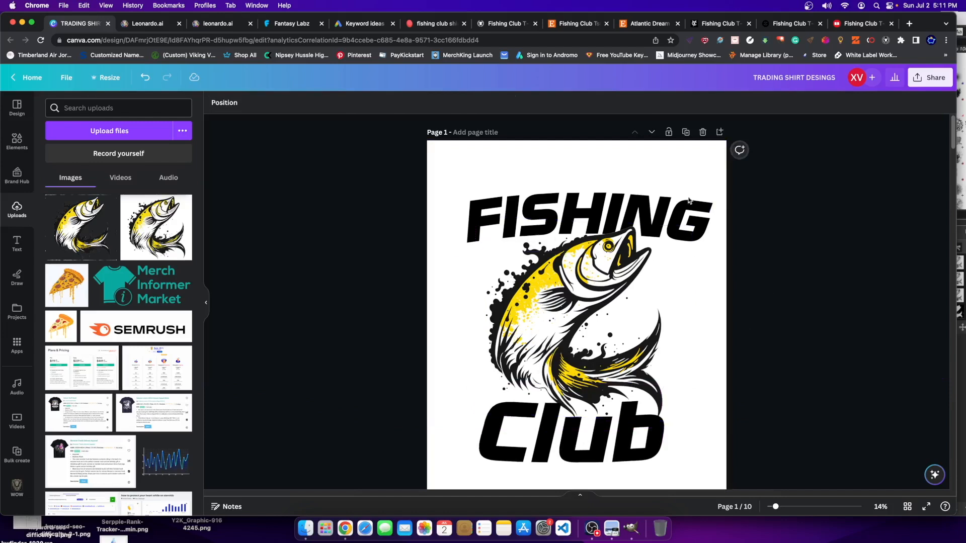
# - Make the FISHING text yellow with a black outline
pyautogui.click(631, 207)
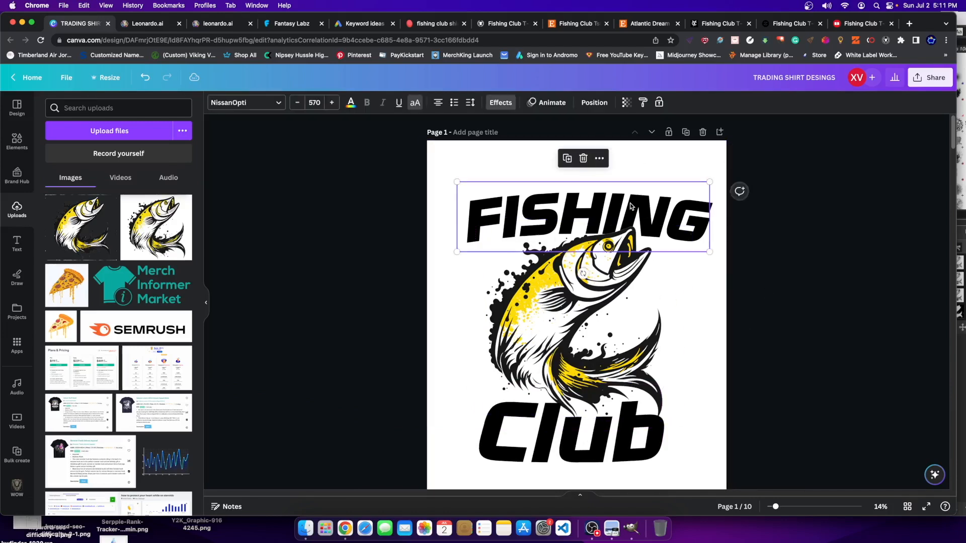
pyautogui.click(350, 103)
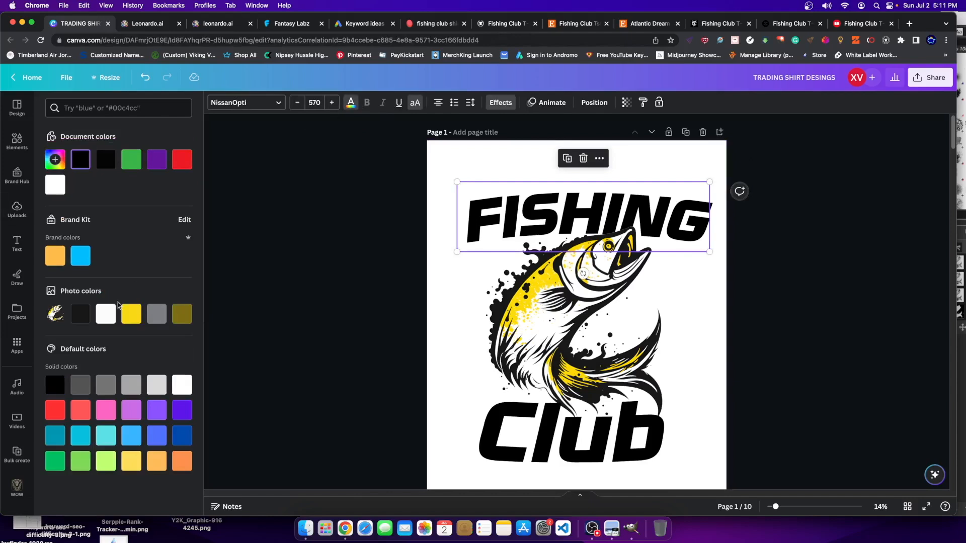
pyautogui.click(131, 314)
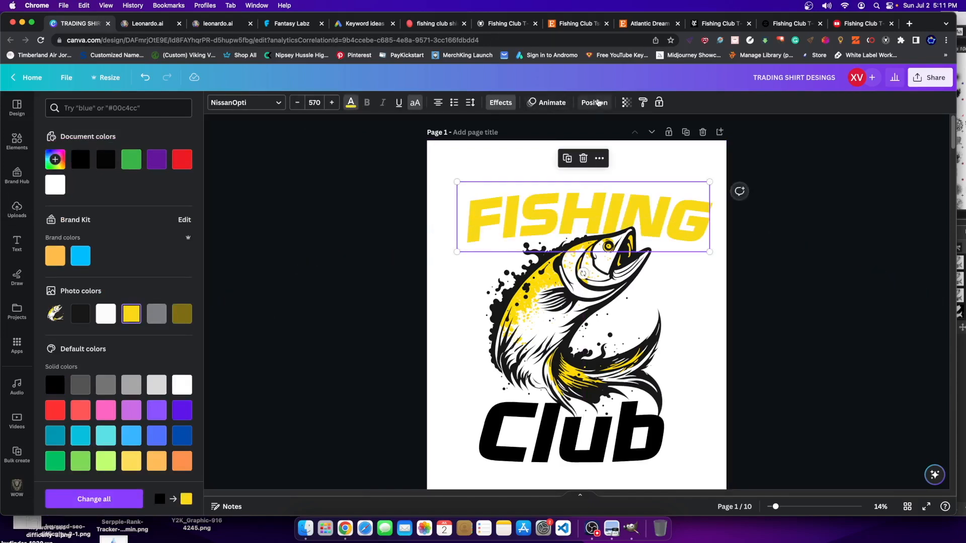
pyautogui.click(503, 107)
pyautogui.click(163, 220)
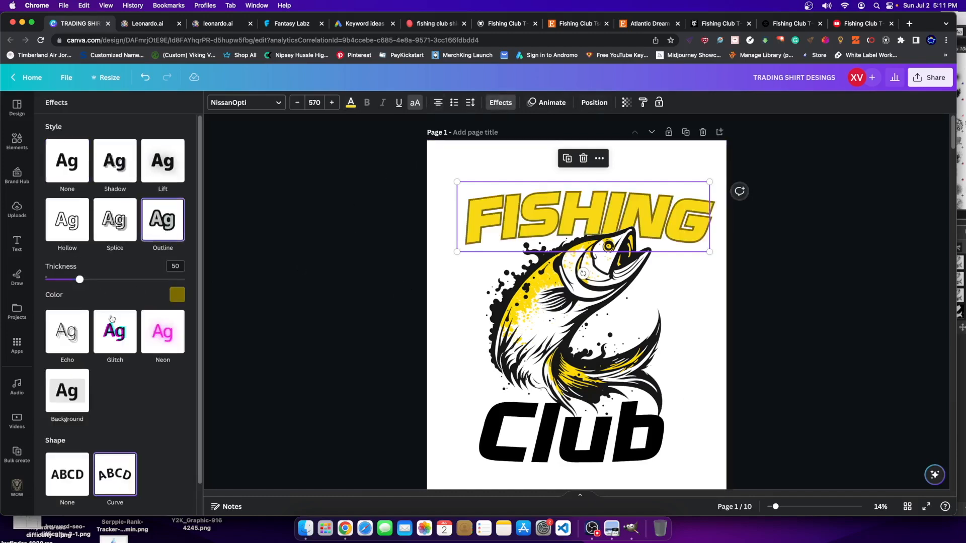
pyautogui.click(176, 296)
pyautogui.click(71, 349)
pyautogui.click(471, 233)
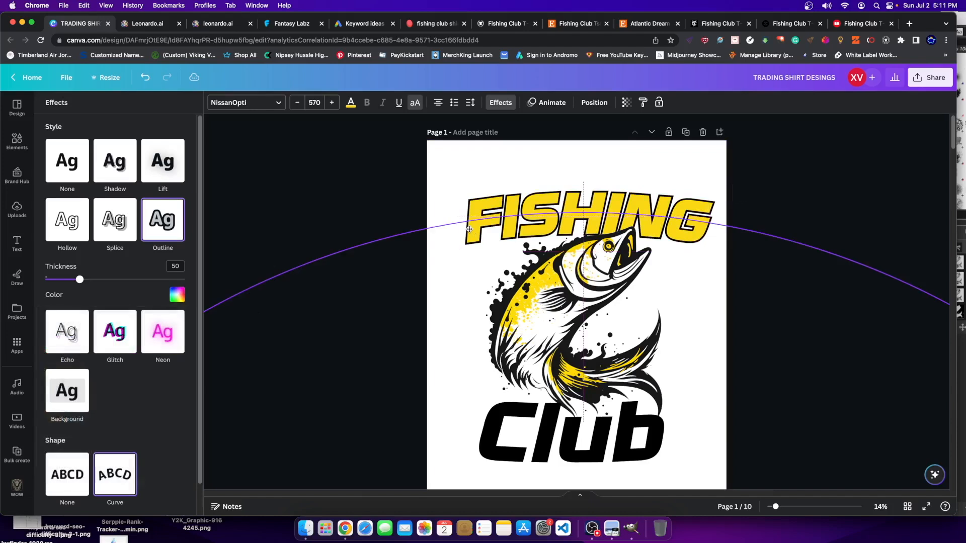
# - Make the Club text yellow with a black outline
pyautogui.click(496, 445)
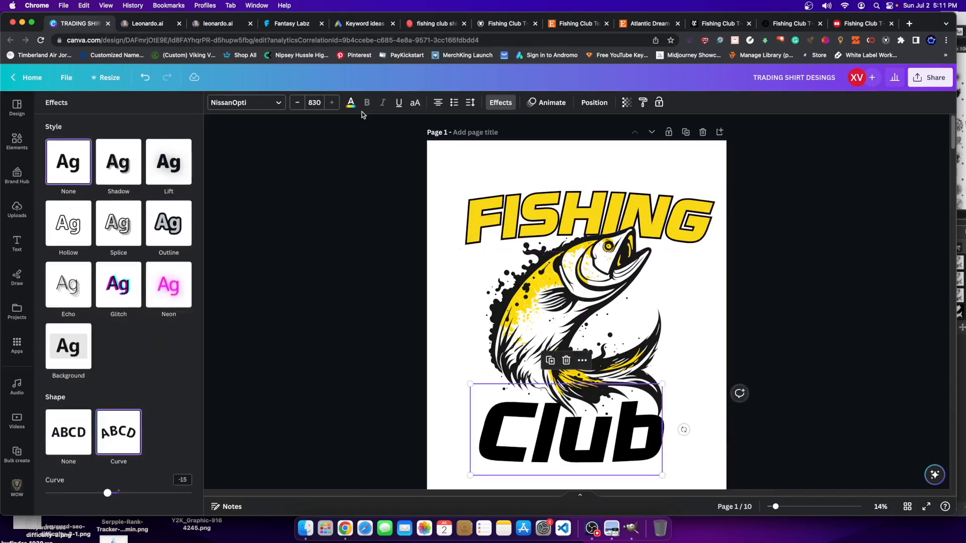
pyautogui.click(350, 103)
pyautogui.click(123, 315)
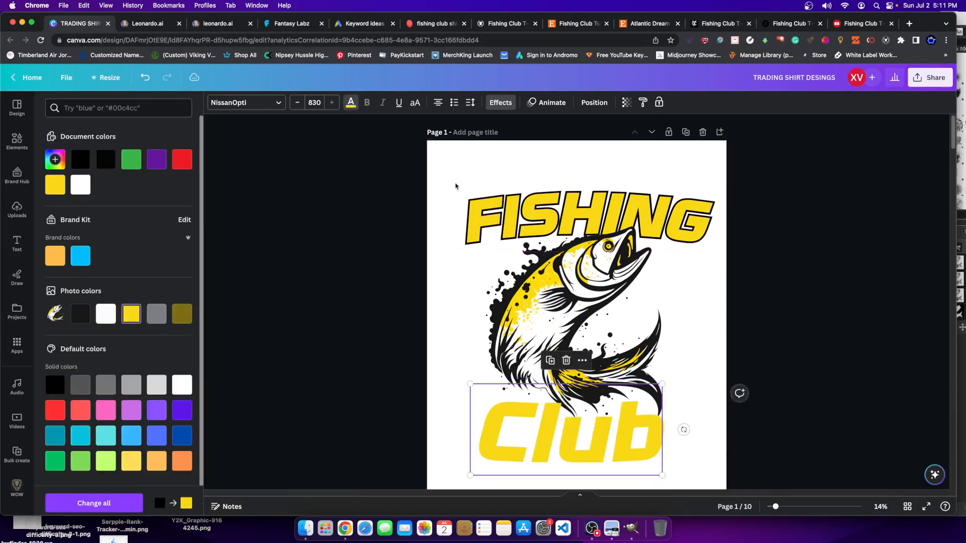
pyautogui.click(501, 102)
pyautogui.click(166, 227)
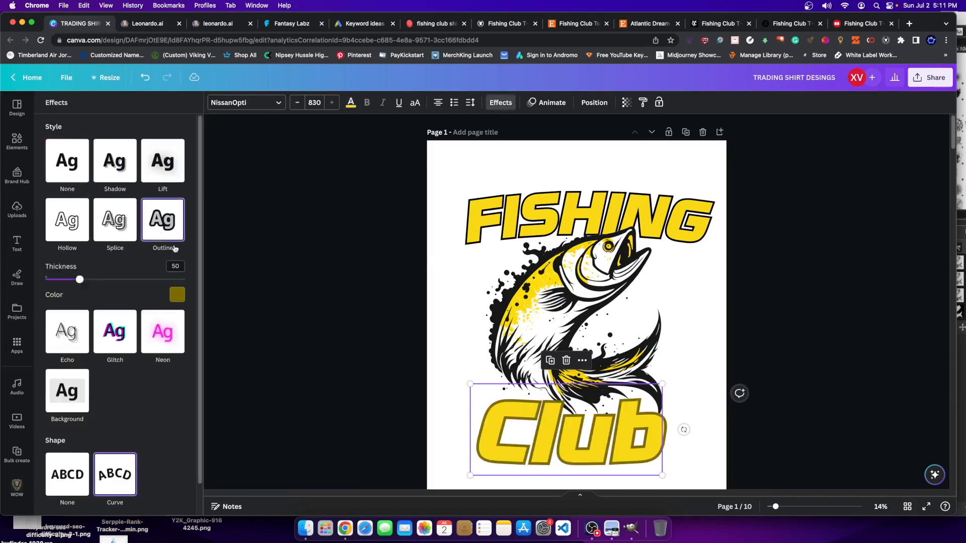
pyautogui.click(172, 299)
pyautogui.click(74, 347)
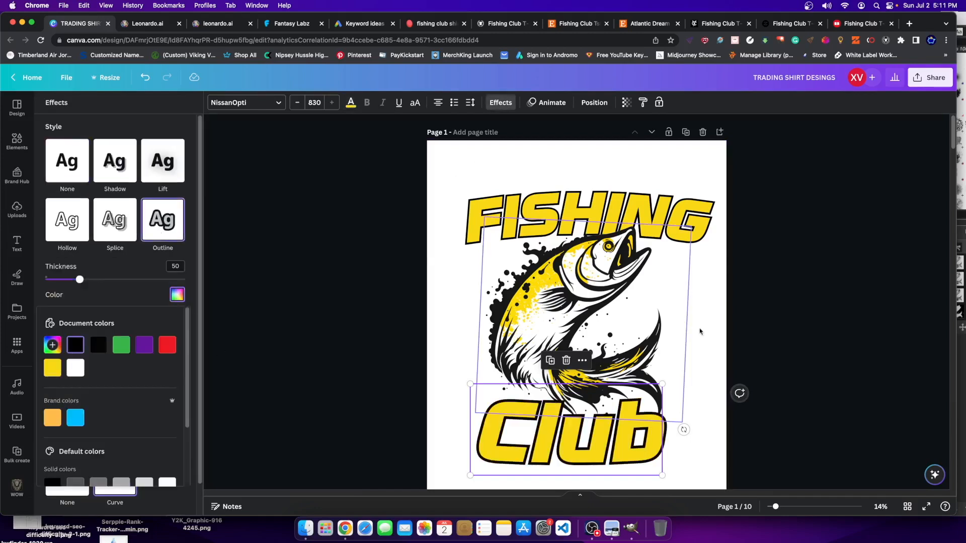
pyautogui.click(681, 267)
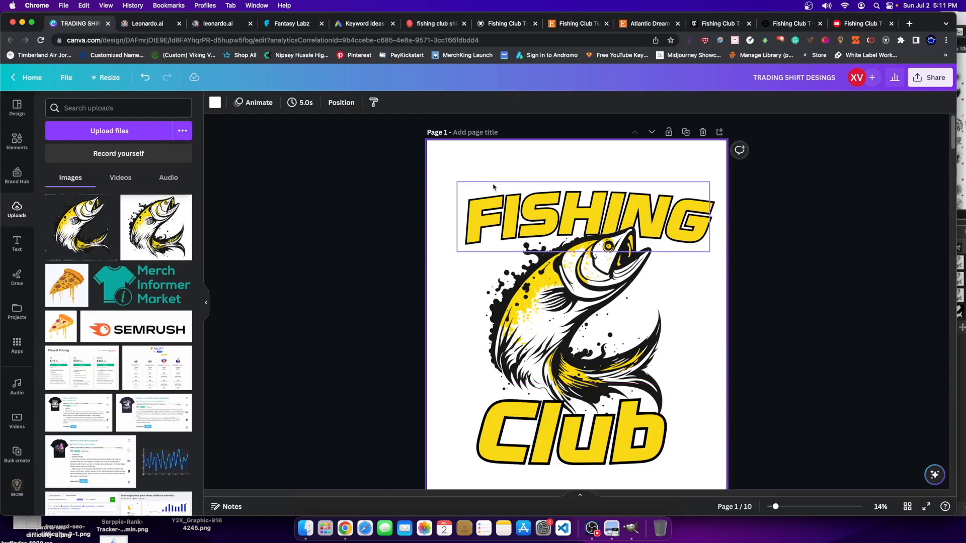
# - Try tilting FISHING slightly, then level it back to horizontal
pyautogui.click(586, 239)
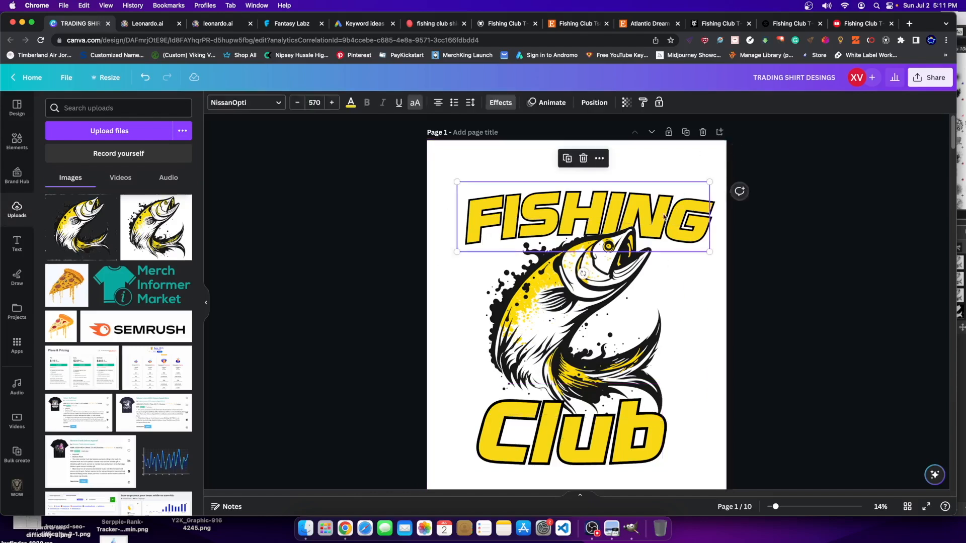
pyautogui.moveTo(584, 274); pyautogui.dragTo(585, 275)
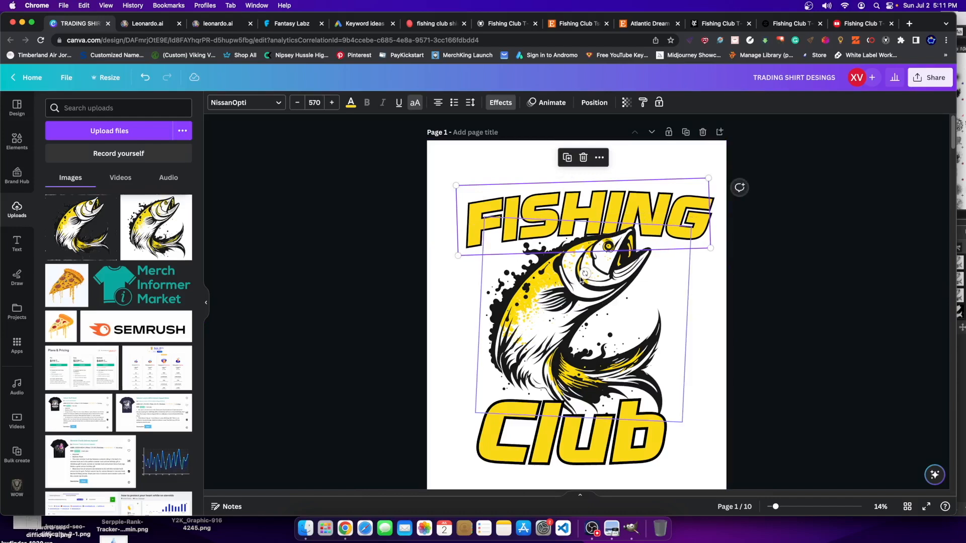
pyautogui.moveTo(583, 273); pyautogui.dragTo(582, 274)
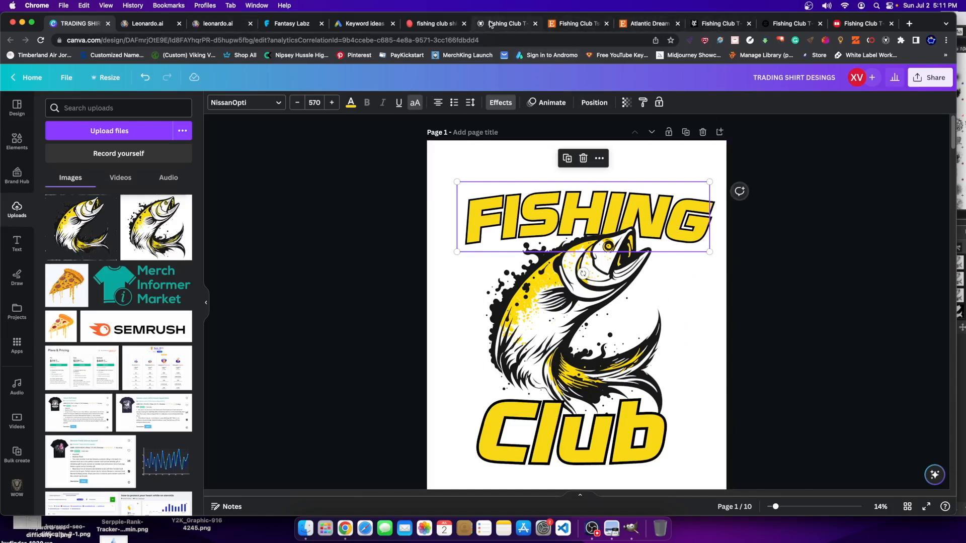
# - Bring up the $16 Atlantic Dream King of Catch fishing club tee on Etsy
pyautogui.click(516, 23)
pyautogui.click(581, 23)
pyautogui.click(640, 28)
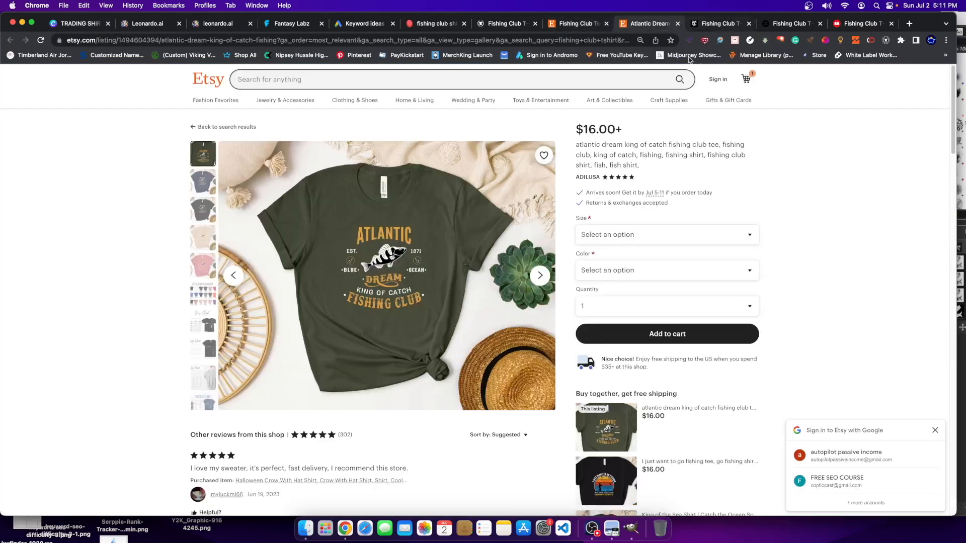
# - Browse Zazzle's 277 Fishing Club T-Shirts & Shirts designs, mostly priced $15–$30
pyautogui.click(732, 24)
pyautogui.click(762, 25)
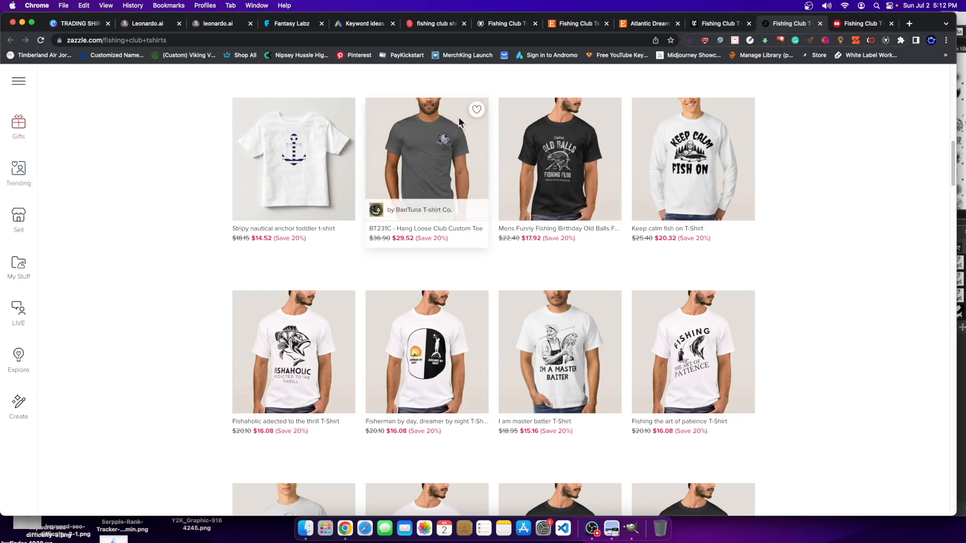
pyautogui.scroll(2, 162, 303)
pyautogui.scroll(12, 162, 302)
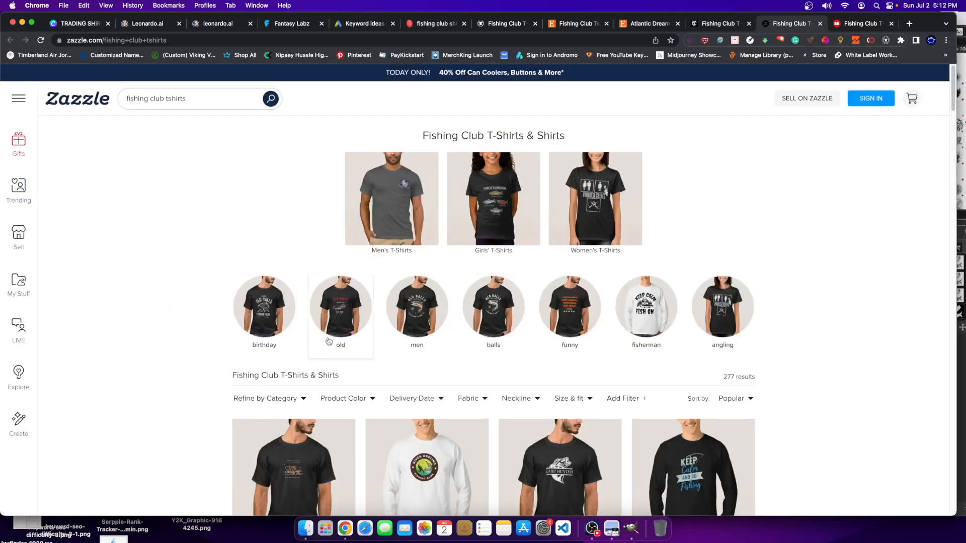
pyautogui.scroll(-15, 263, 339)
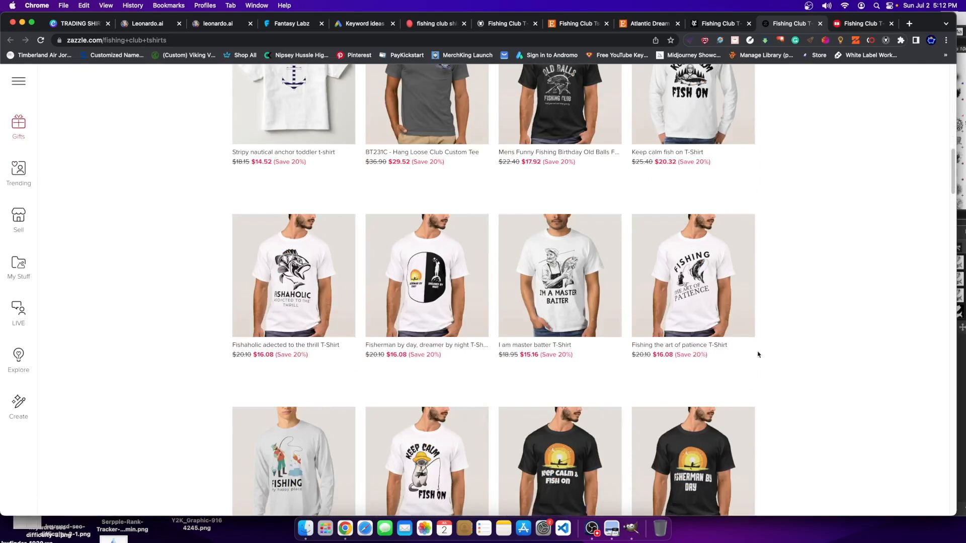